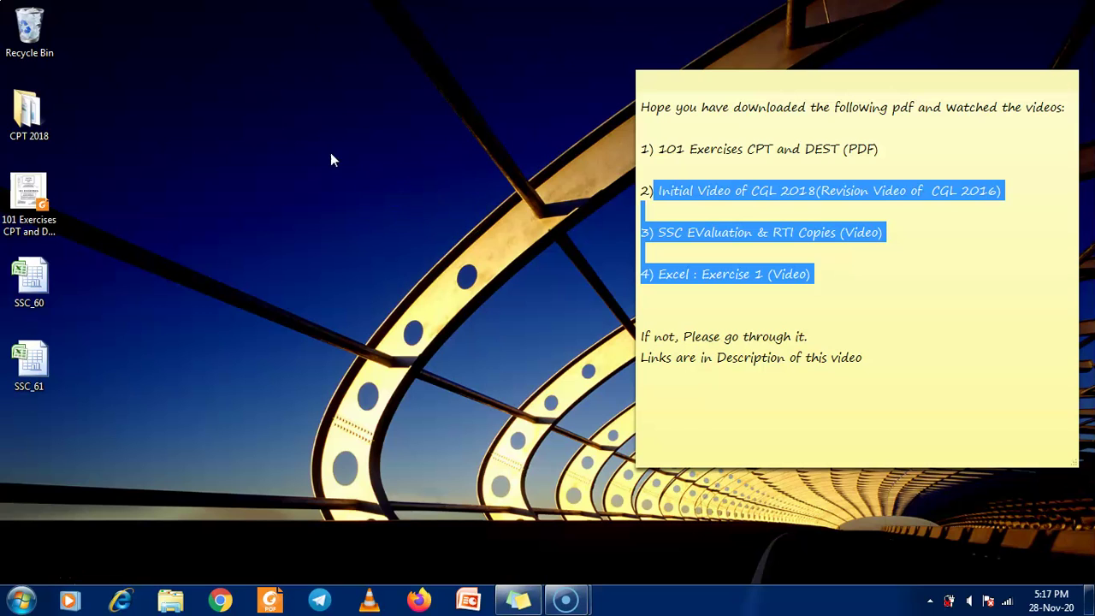
Open the "101 Exercises CPT and DEST" PDF from the desktop and hide its document tab bar
{"action": "left_click", "coordinate": [330, 148]}
{"action": "double_click", "coordinate": [28, 195]}
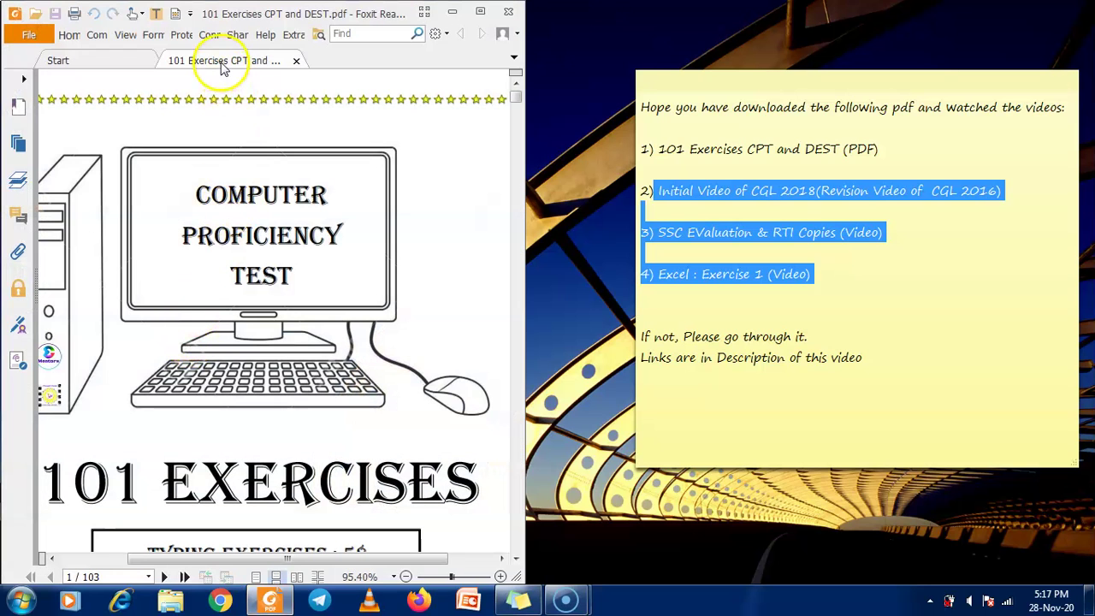
{"action": "right_click", "coordinate": [221, 62]}
{"action": "left_click", "coordinate": [244, 108]}
{"action": "scroll", "coordinate": [266, 164], "scroll_direction": "down", "scroll_amount": 5}
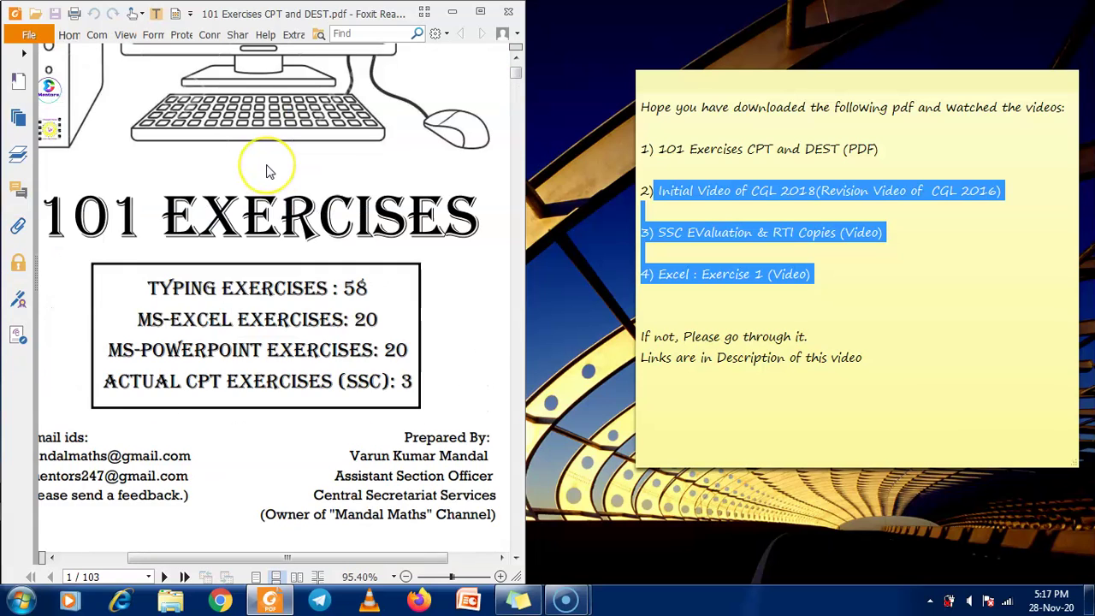
Go to page 64 of the PDF and bring the full width of the Population Comparison exercise into view
{"action": "left_click", "coordinate": [75, 578]}
{"action": "left_click", "coordinate": [73, 576]}
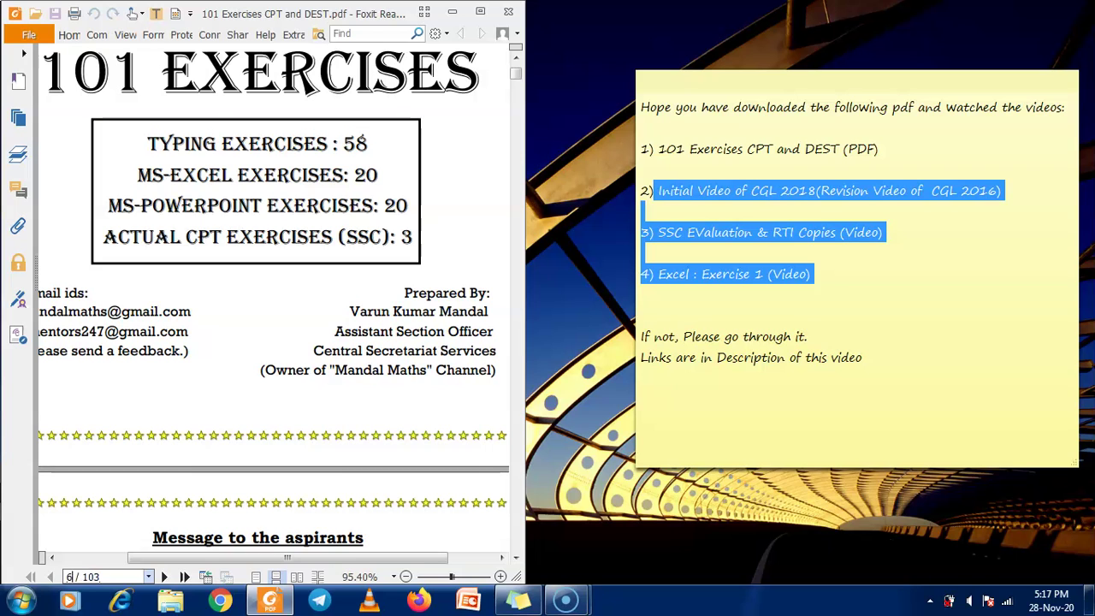
{"action": "type", "text": "64"}
{"action": "key", "text": "Return"}
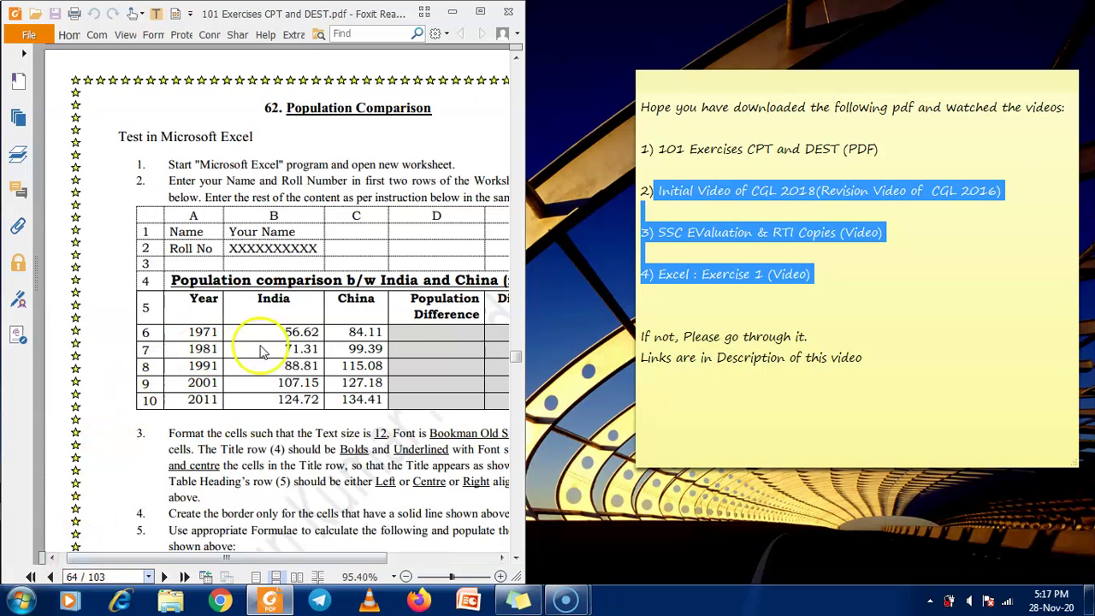
{"action": "left_click_drag", "start_coordinate": [264, 565], "coordinate": [318, 520]}
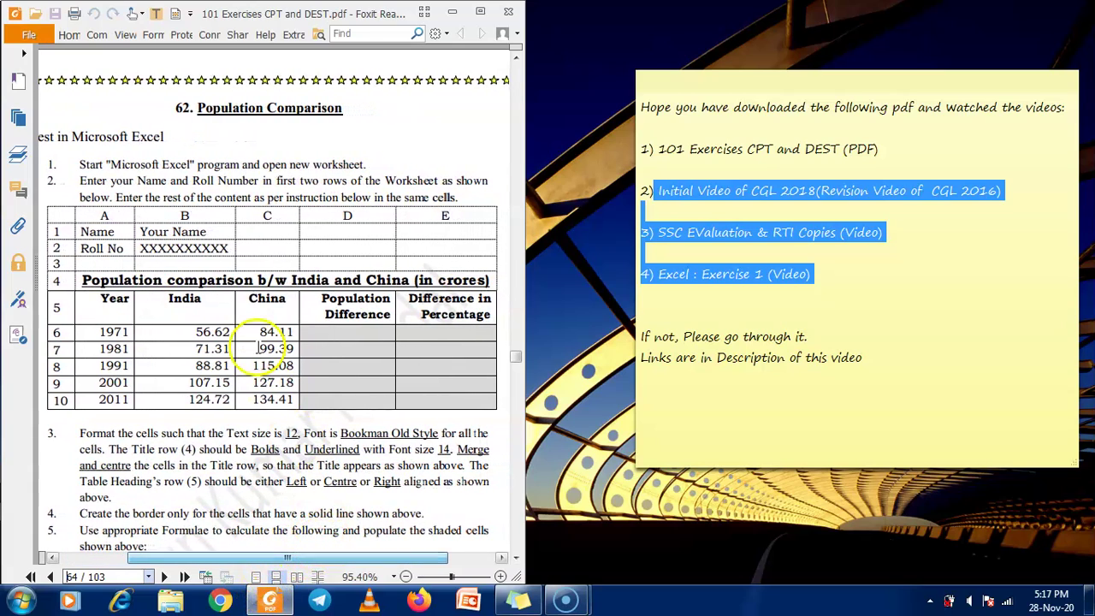
Following instruction 1, start Microsoft Office Excel 2007 with a new blank workbook
{"action": "left_click_drag", "start_coordinate": [79, 165], "coordinate": [393, 166]}
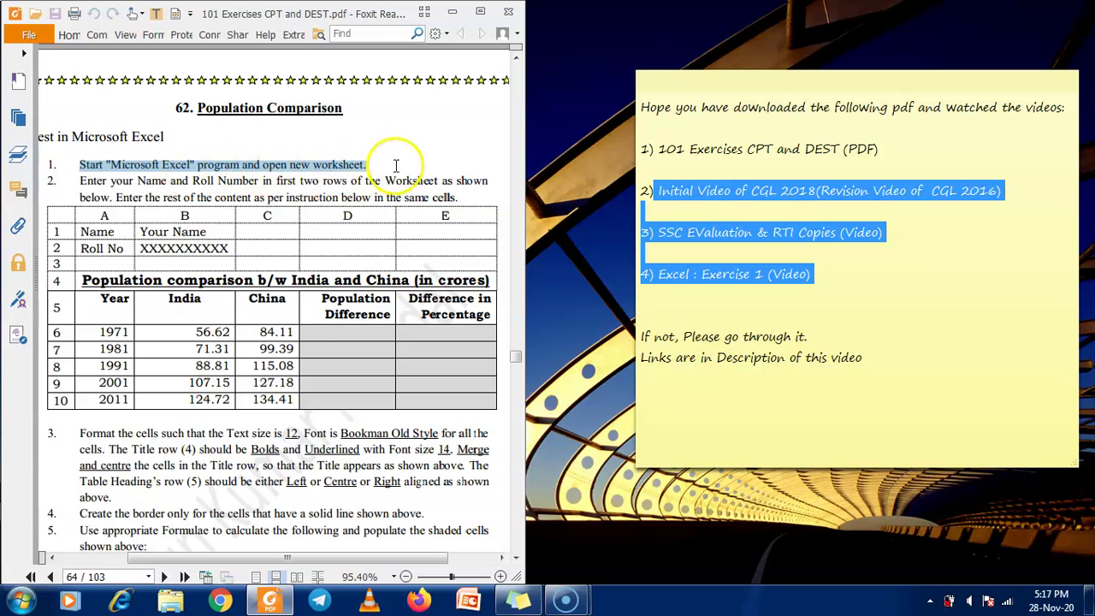
{"action": "left_click", "coordinate": [21, 601]}
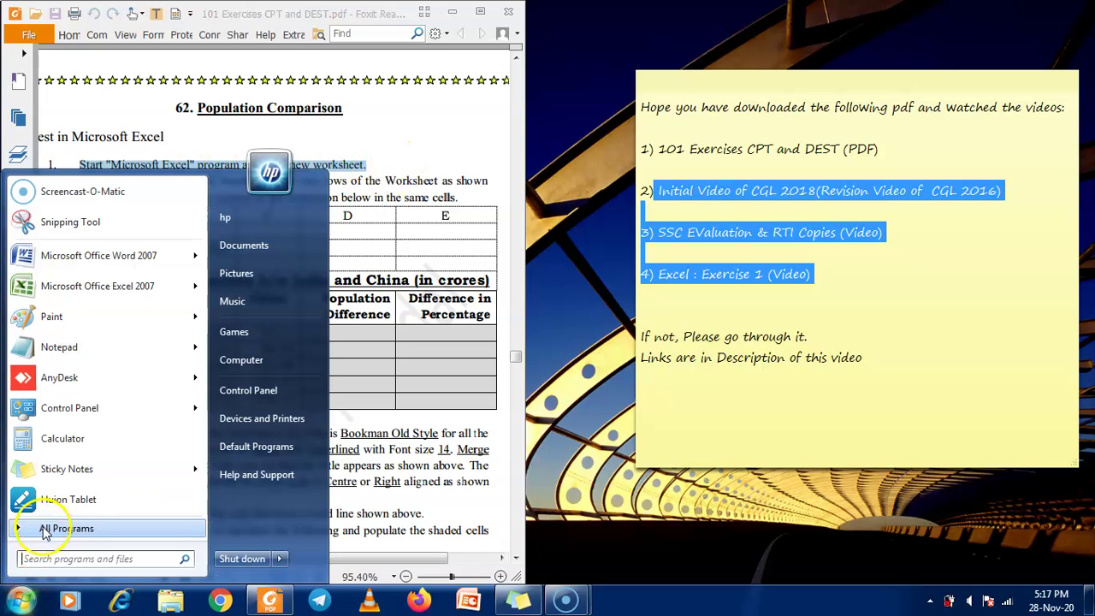
{"action": "left_click", "coordinate": [44, 528]}
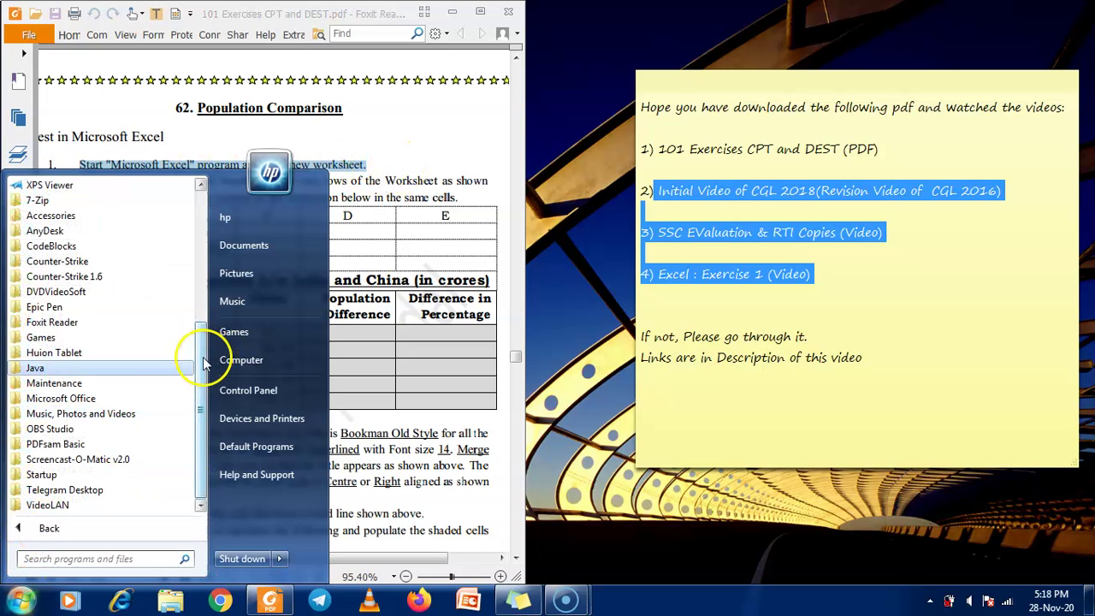
{"action": "left_click", "coordinate": [62, 398]}
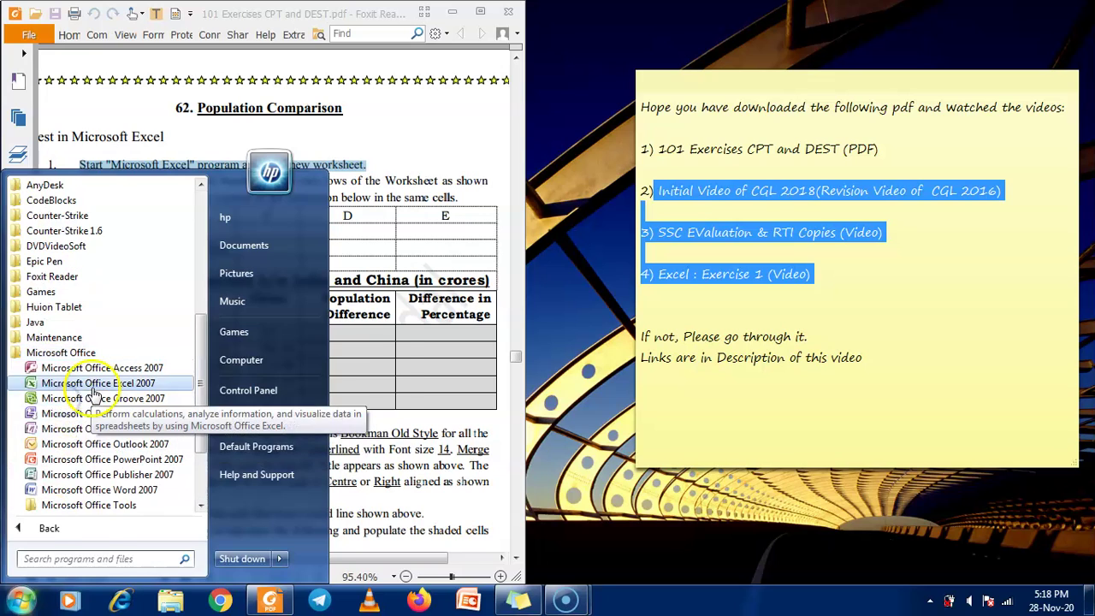
{"action": "left_click", "coordinate": [89, 385]}
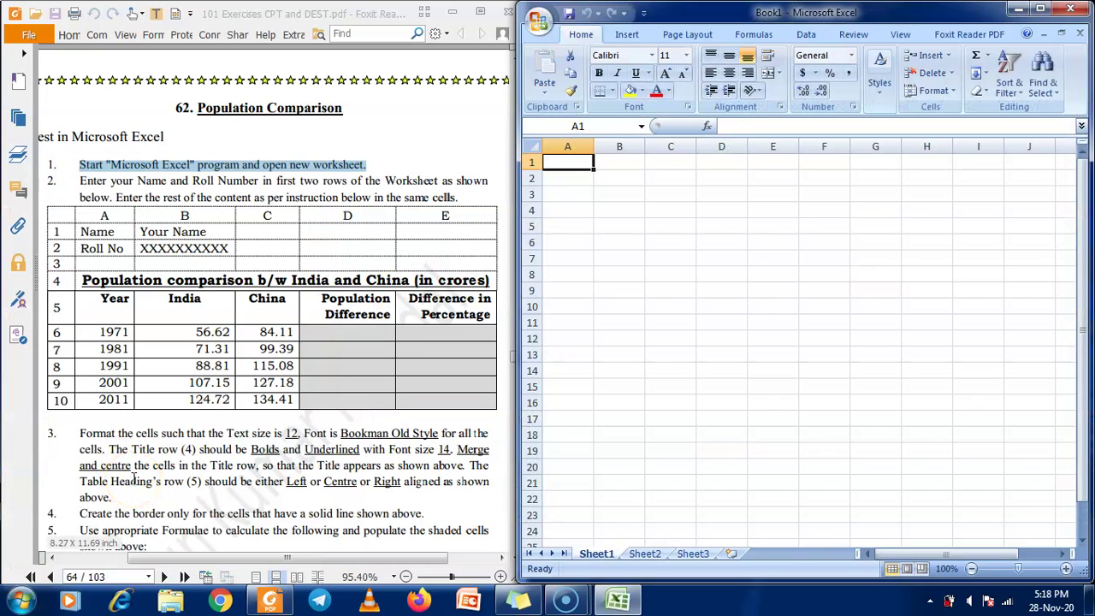
Following instruction 6 of the exercise, save the new workbook on the Desktop as SSC_62
{"action": "left_click", "coordinate": [332, 278]}
{"action": "scroll", "coordinate": [330, 278], "scroll_direction": "down", "scroll_amount": 5}
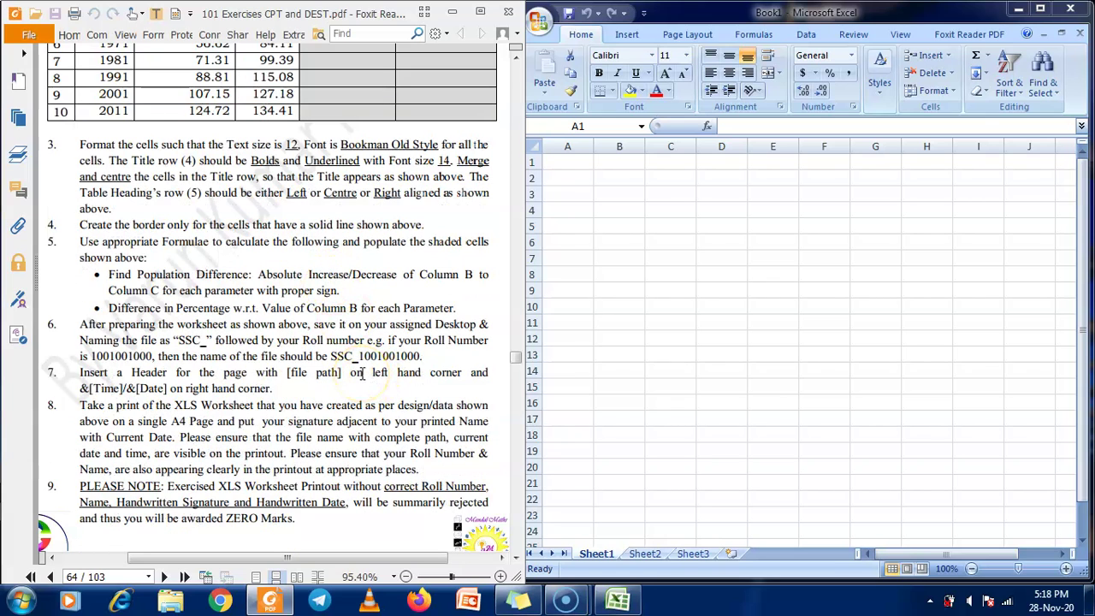
{"action": "left_click_drag", "start_coordinate": [313, 325], "coordinate": [286, 340]}
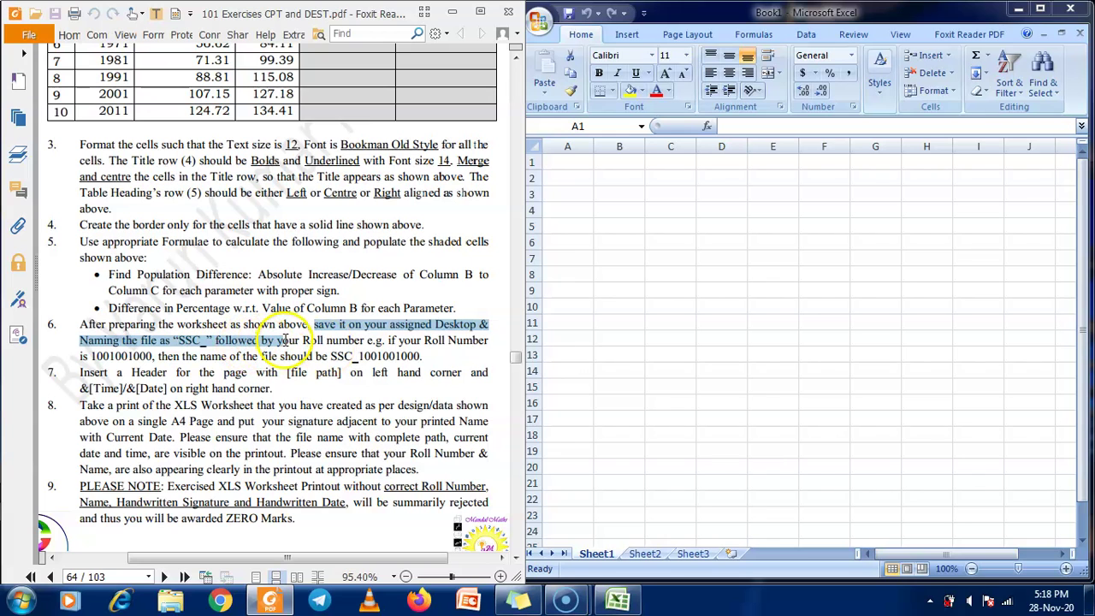
{"action": "left_click", "coordinate": [537, 18]}
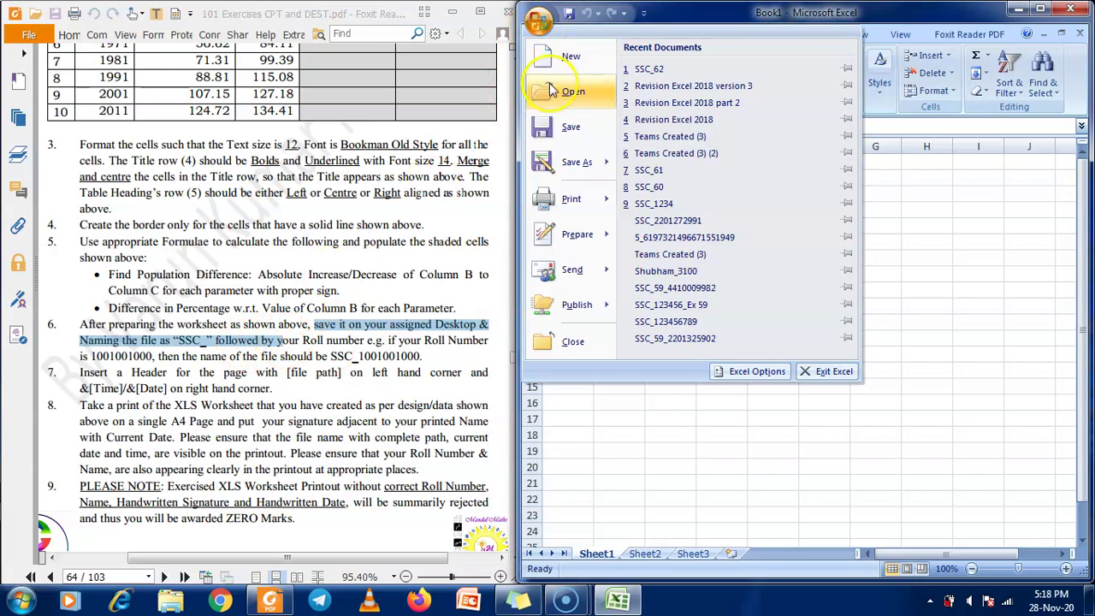
{"action": "left_click", "coordinate": [560, 127]}
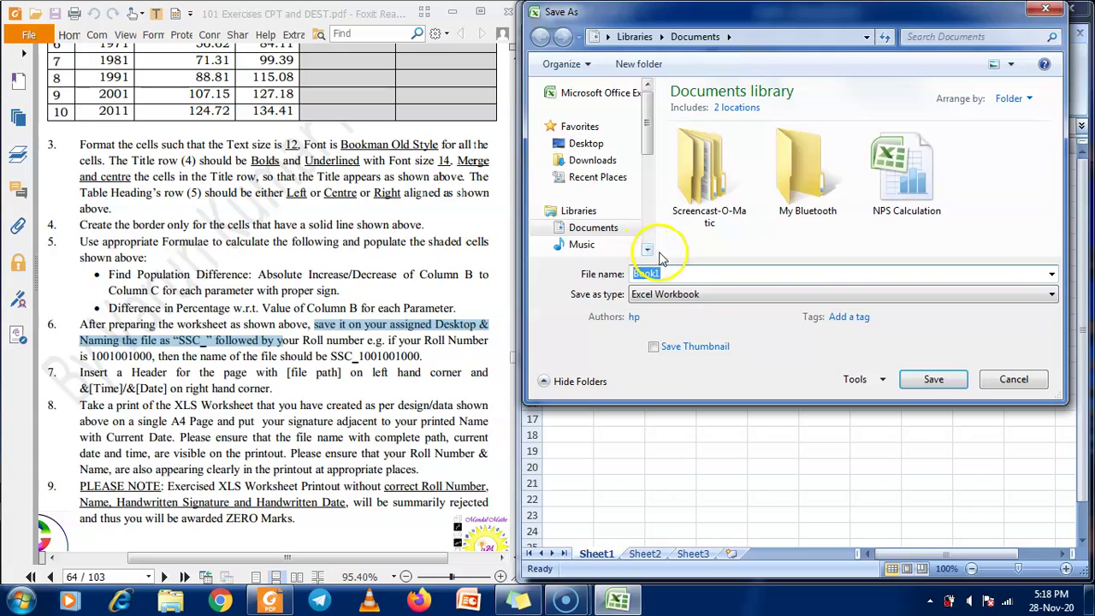
{"action": "left_click", "coordinate": [586, 143]}
{"action": "left_click", "coordinate": [670, 272]}
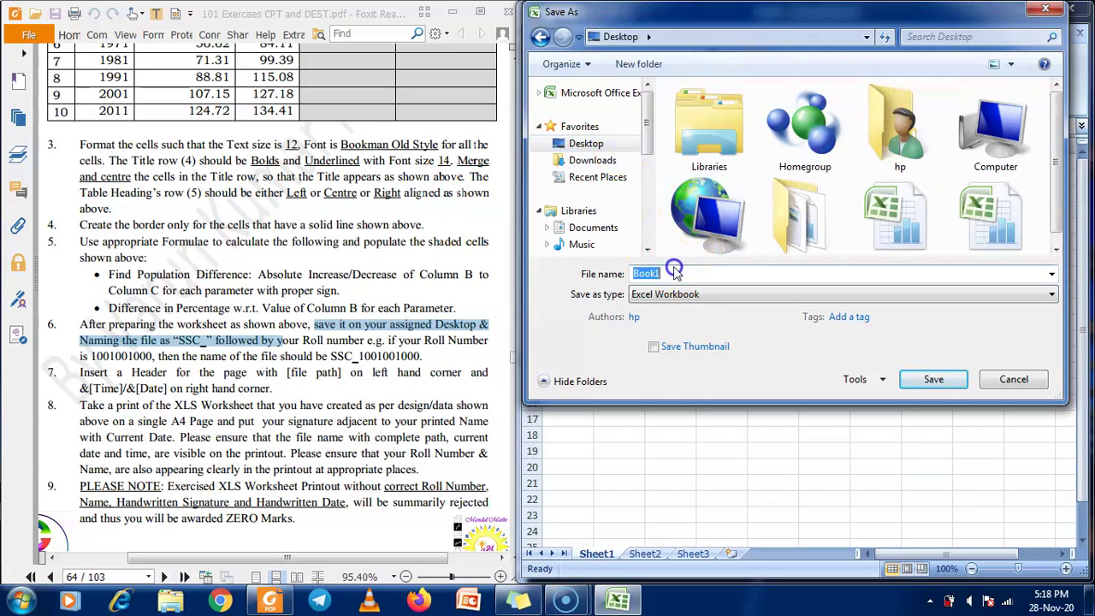
{"action": "type", "text": "SSC"}
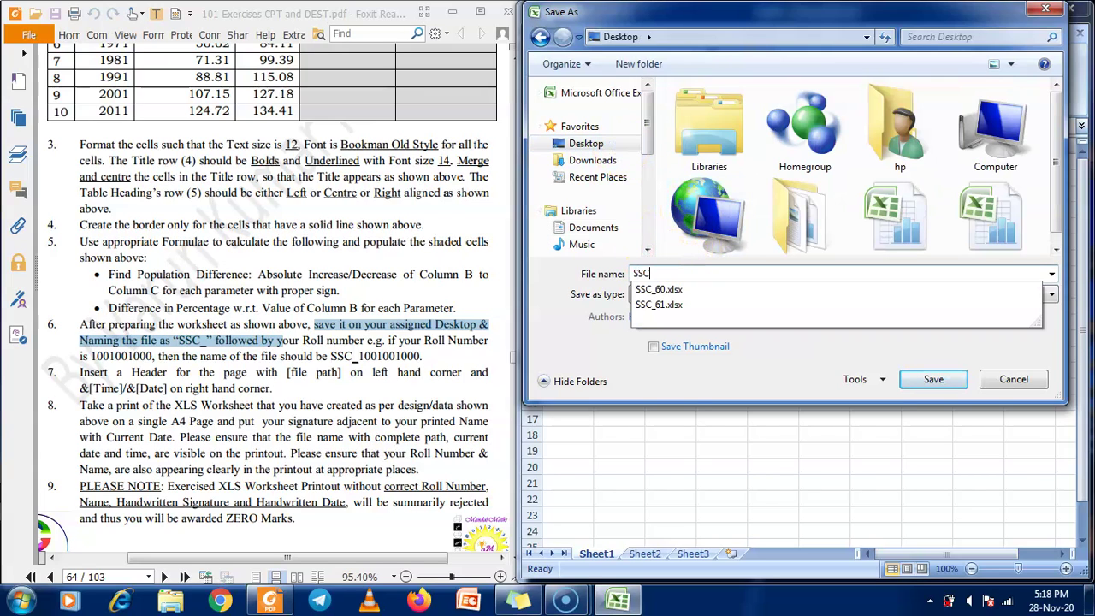
{"action": "type", "text": "_62"}
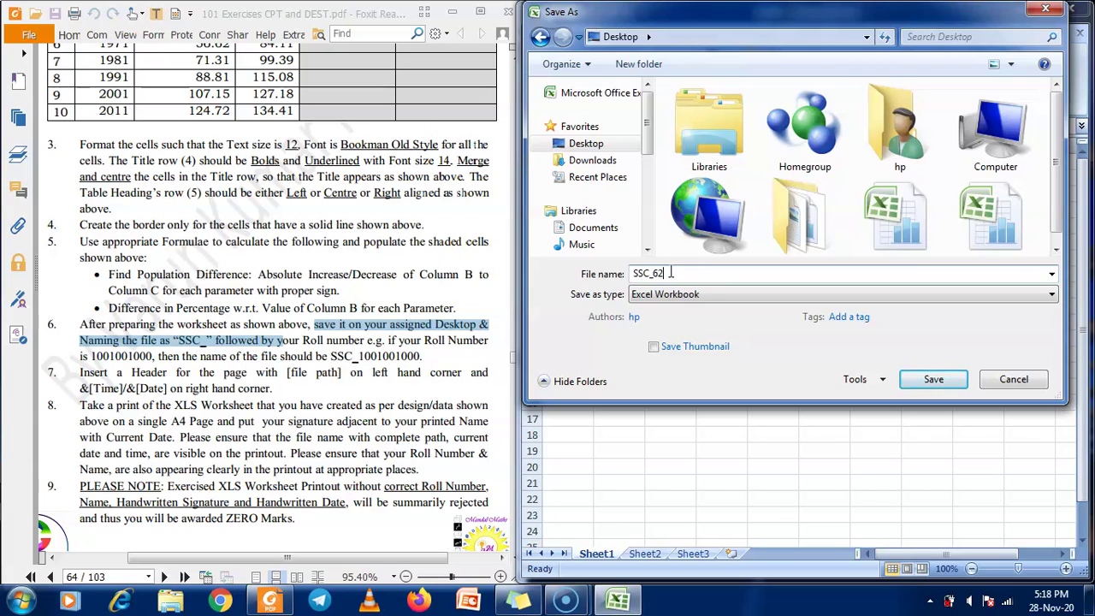
{"action": "left_click", "coordinate": [917, 377]}
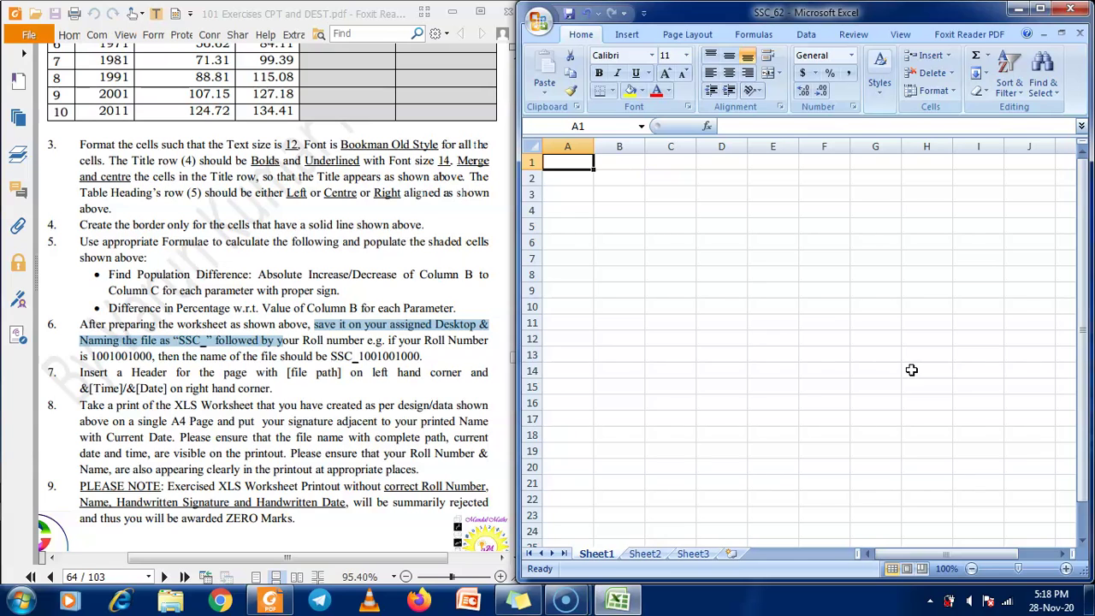
Enter the labels "Name" in A1 and "Roll No" in A2, following the exercise's table
{"action": "left_click", "coordinate": [689, 293]}
{"action": "left_click", "coordinate": [435, 258]}
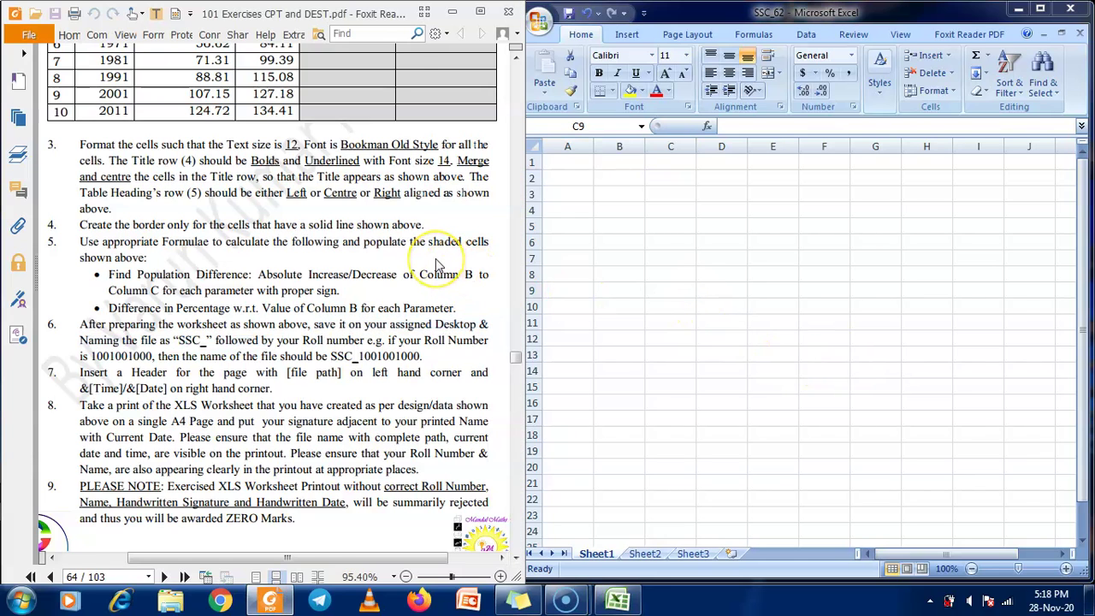
{"action": "scroll", "coordinate": [435, 264], "scroll_direction": "up", "scroll_amount": 5}
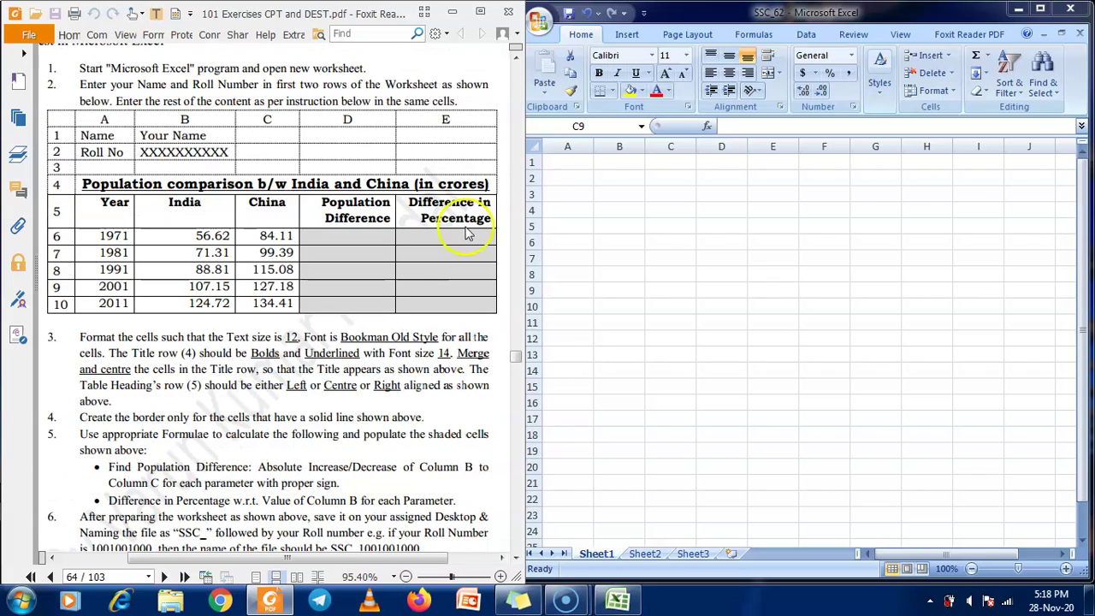
{"action": "left_click", "coordinate": [558, 167]}
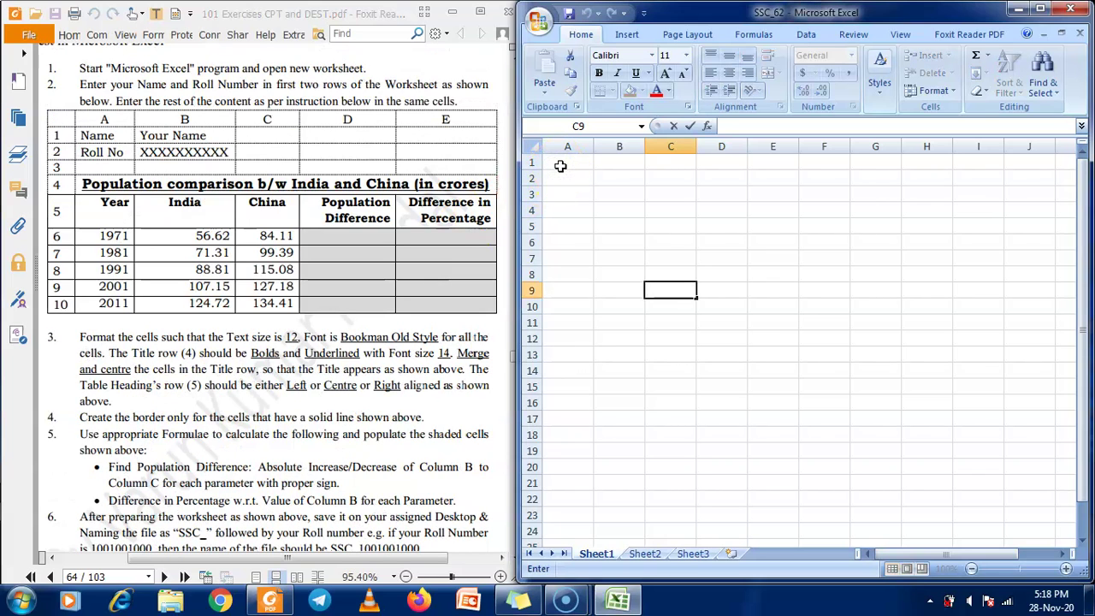
{"action": "left_click", "coordinate": [560, 164]}
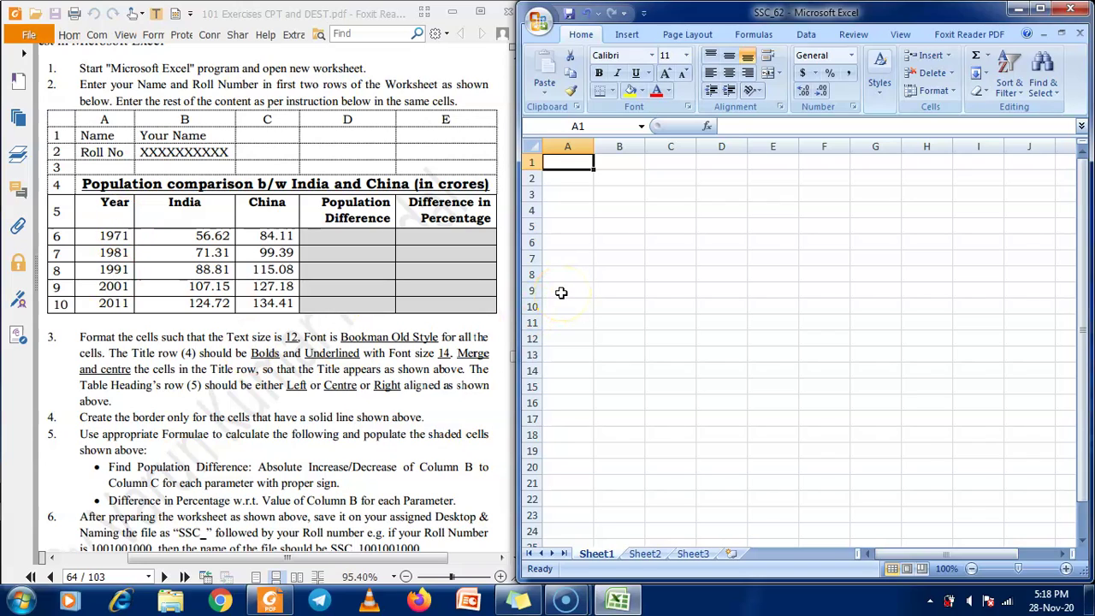
{"action": "type", "text": "Name"}
{"action": "key", "text": "Return"}
{"action": "type", "text": "Roo"}
{"action": "type", "text": "l No"}
Fill in the candidate's name in B1 and the roll number in B2
{"action": "key", "text": "Tab"}
{"action": "key", "text": "Up"}
{"action": "type", "text": "VK"}
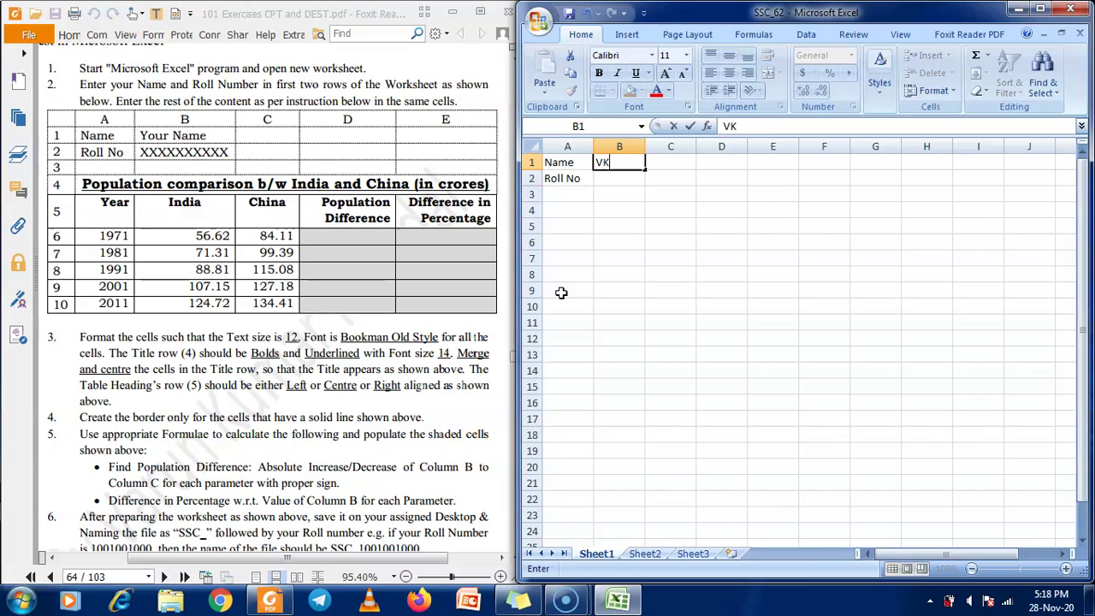
{"action": "type", "text": "M"}
{"action": "key", "text": "Return"}
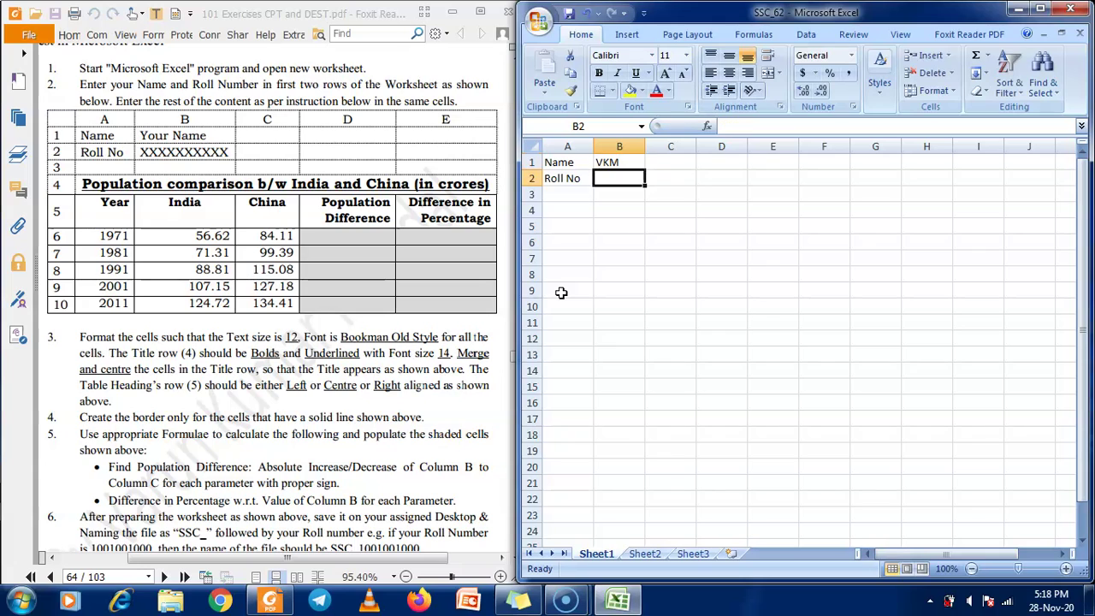
{"action": "type", "text": "62"}
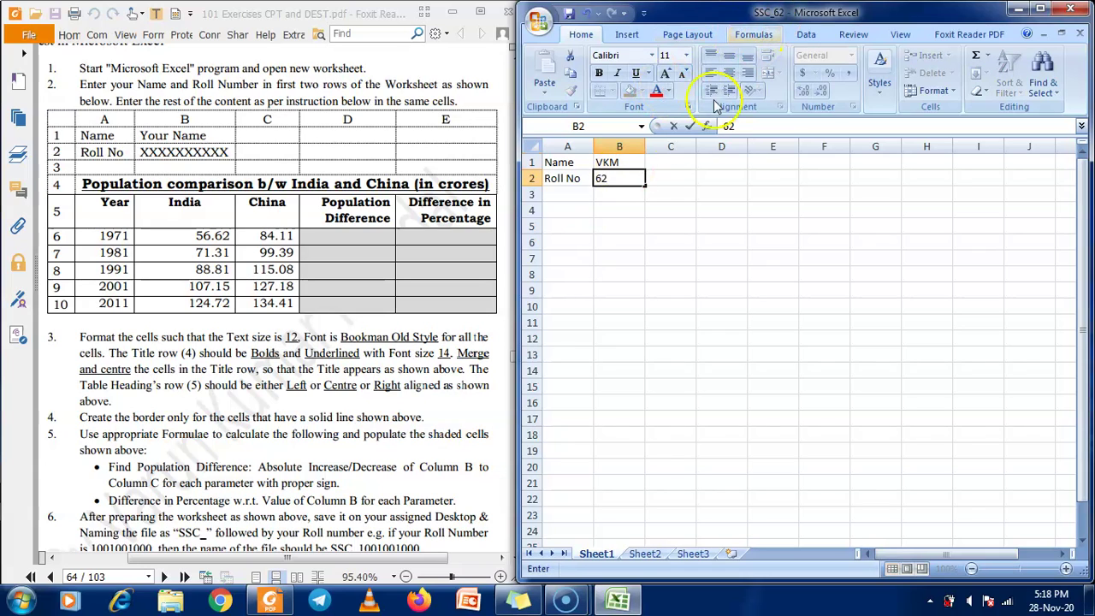
Merge and center cells A4:E4 for the title row and widen columns A to E
{"action": "left_click_drag", "start_coordinate": [579, 211], "coordinate": [782, 210]}
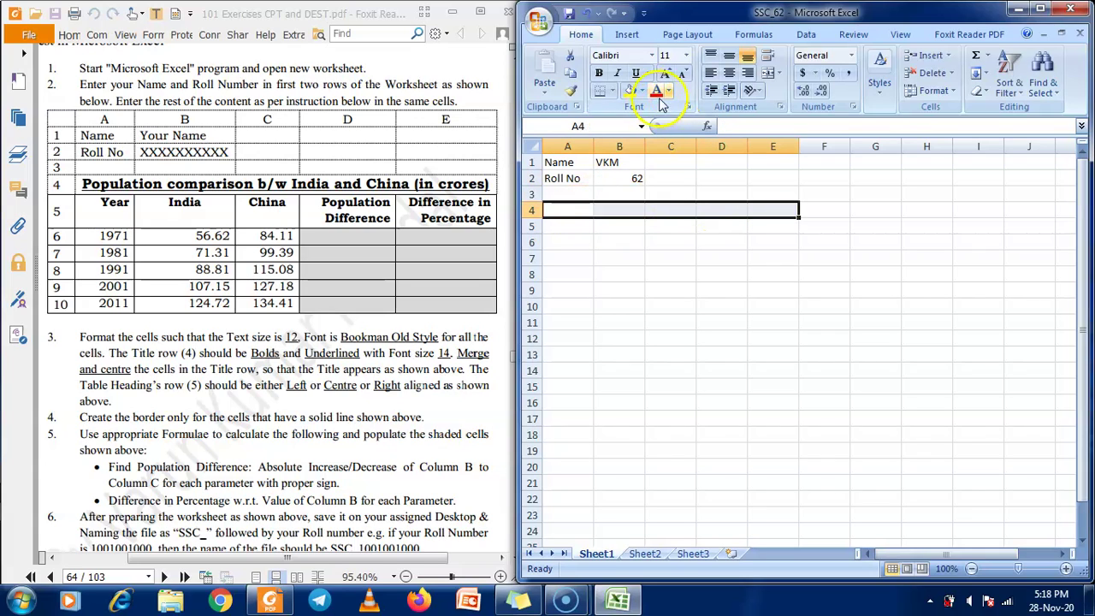
{"action": "left_click", "coordinate": [768, 74]}
{"action": "double_click", "coordinate": [781, 17]}
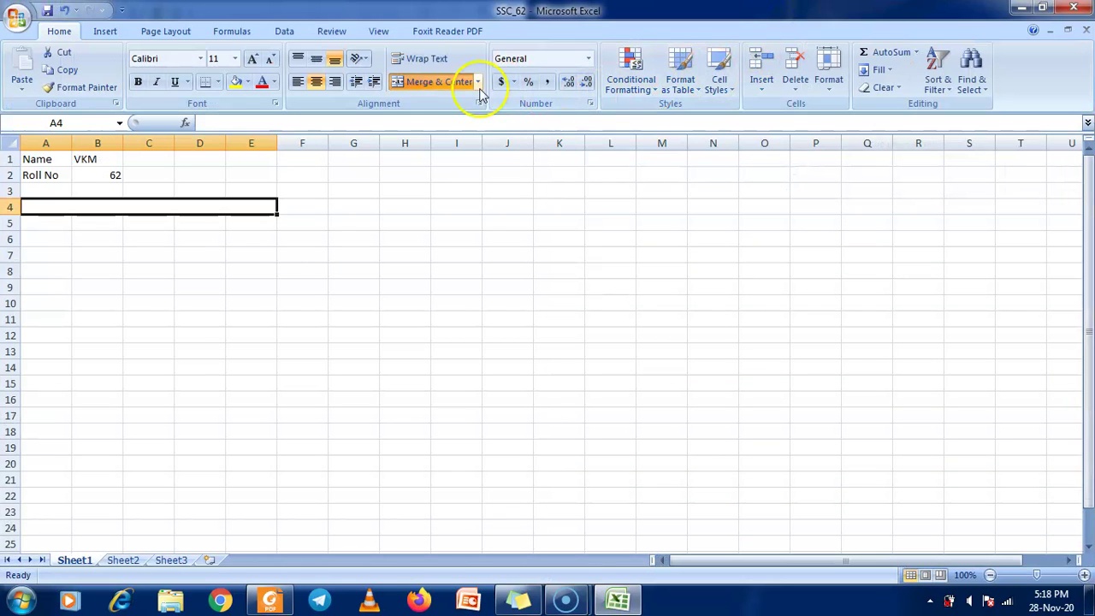
{"action": "double_click", "coordinate": [547, 11]}
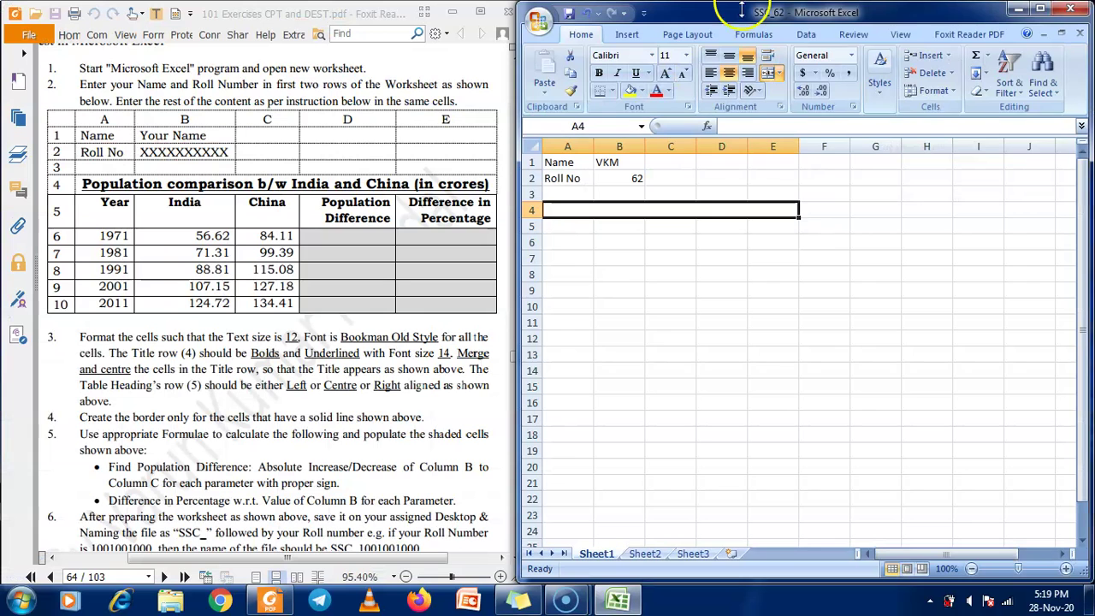
{"action": "left_click", "coordinate": [568, 223]}
{"action": "left_click_drag", "start_coordinate": [593, 146], "coordinate": [1018, 148]}
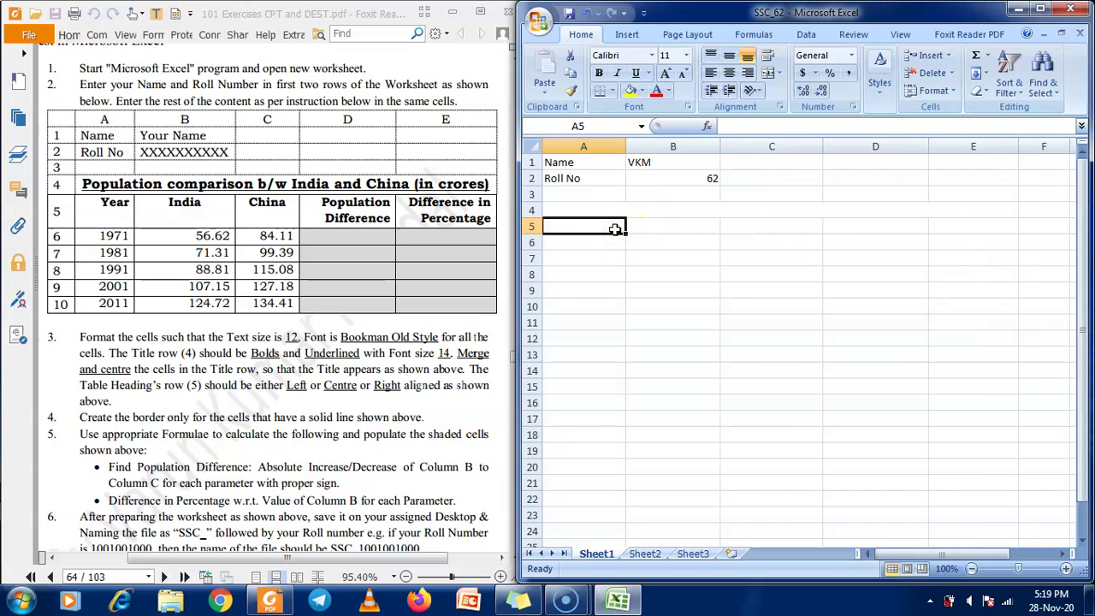
Enter the title "Population comparison b/w India and China (in crores)" in the merged row 4 cell
{"action": "left_click", "coordinate": [621, 210]}
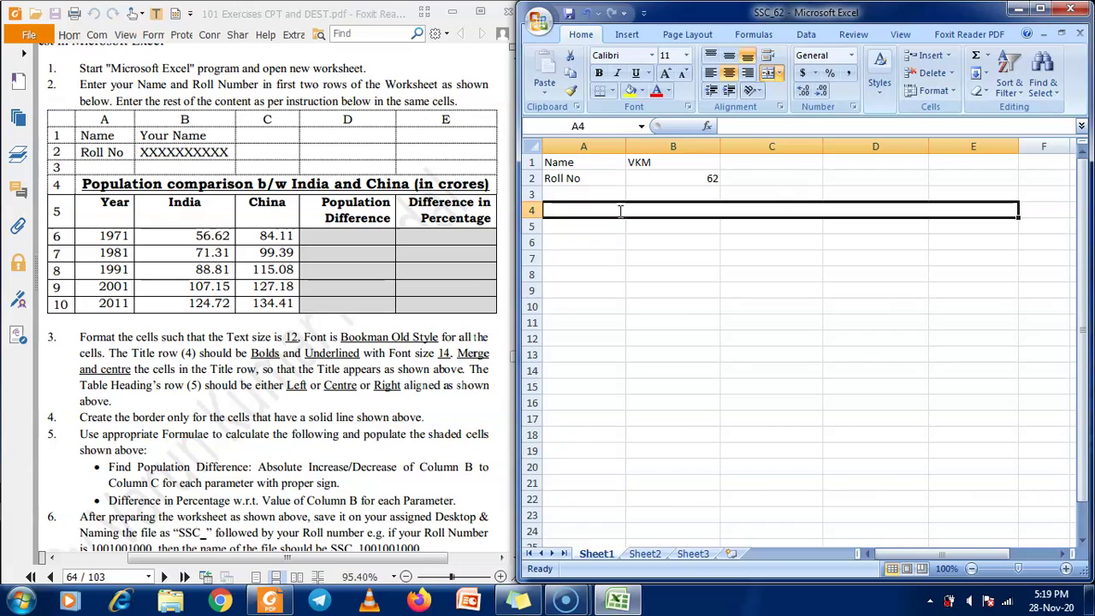
{"action": "type", "text": "Pol"}
{"action": "type", "text": "ulation co"}
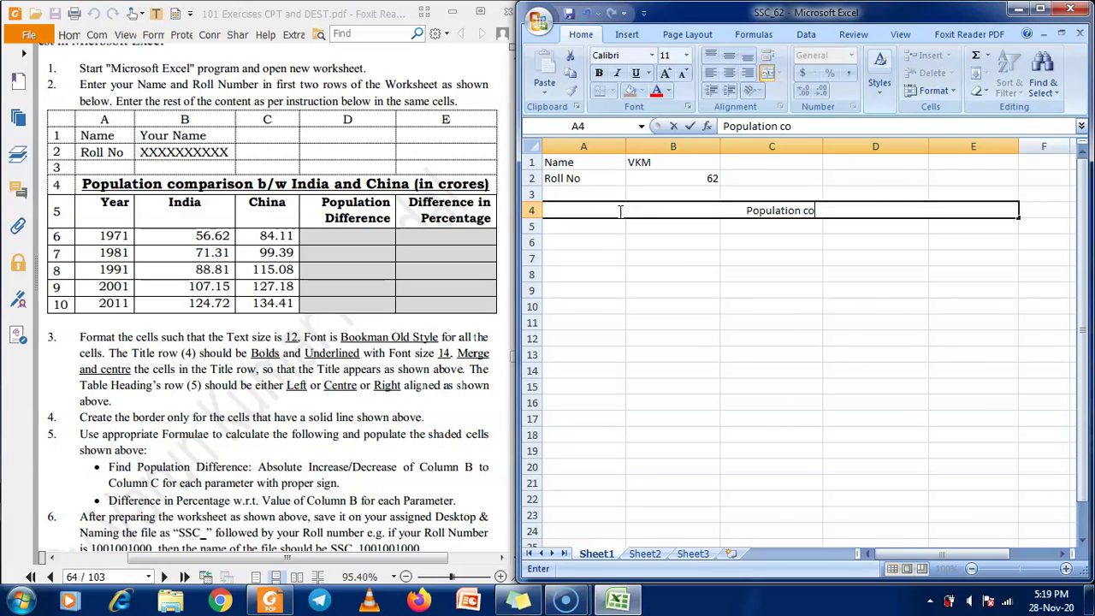
{"action": "type", "text": "mparison "}
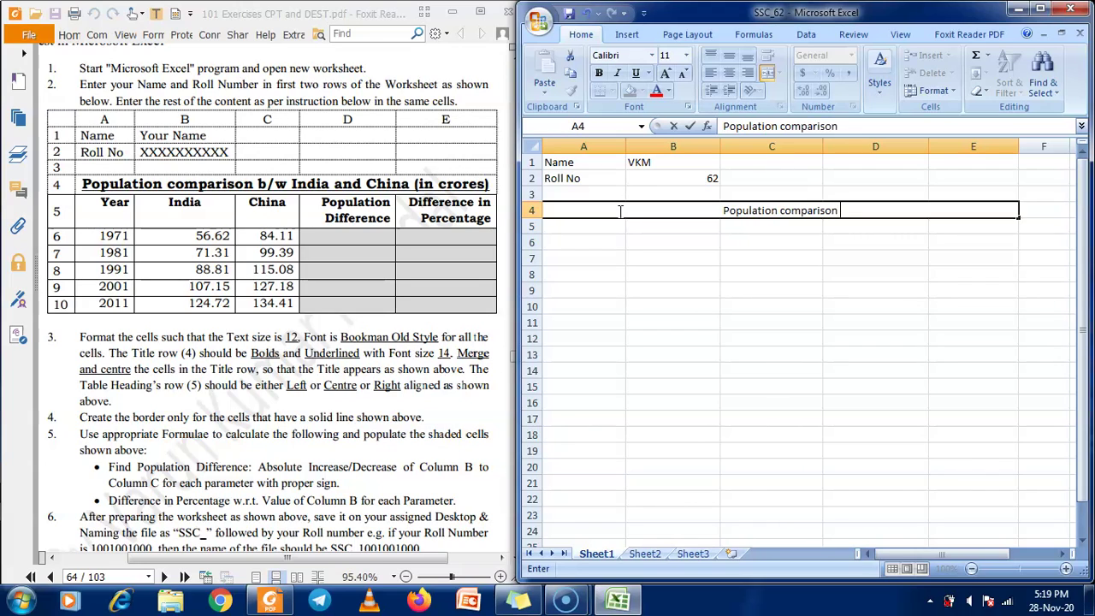
{"action": "type", "text": "b/w"}
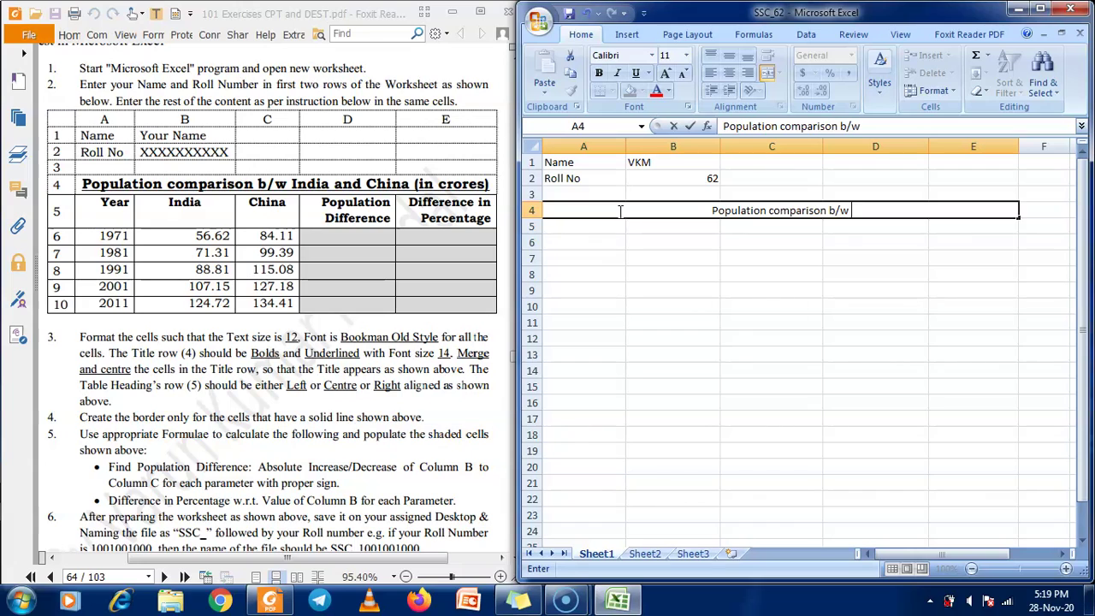
{"action": "type", "text": " India"}
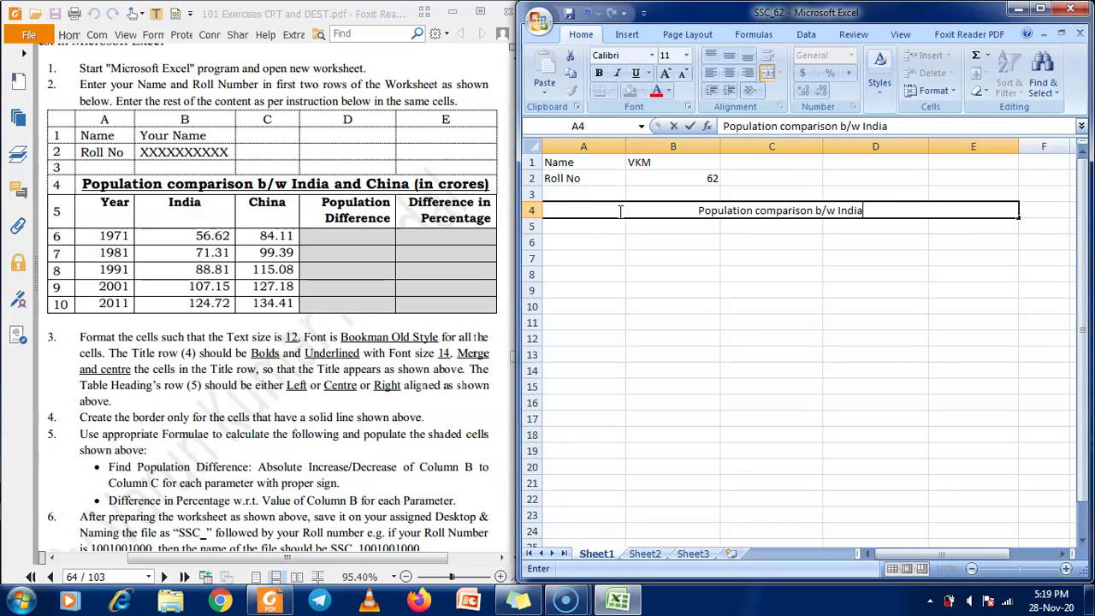
{"action": "type", "text": " and China"}
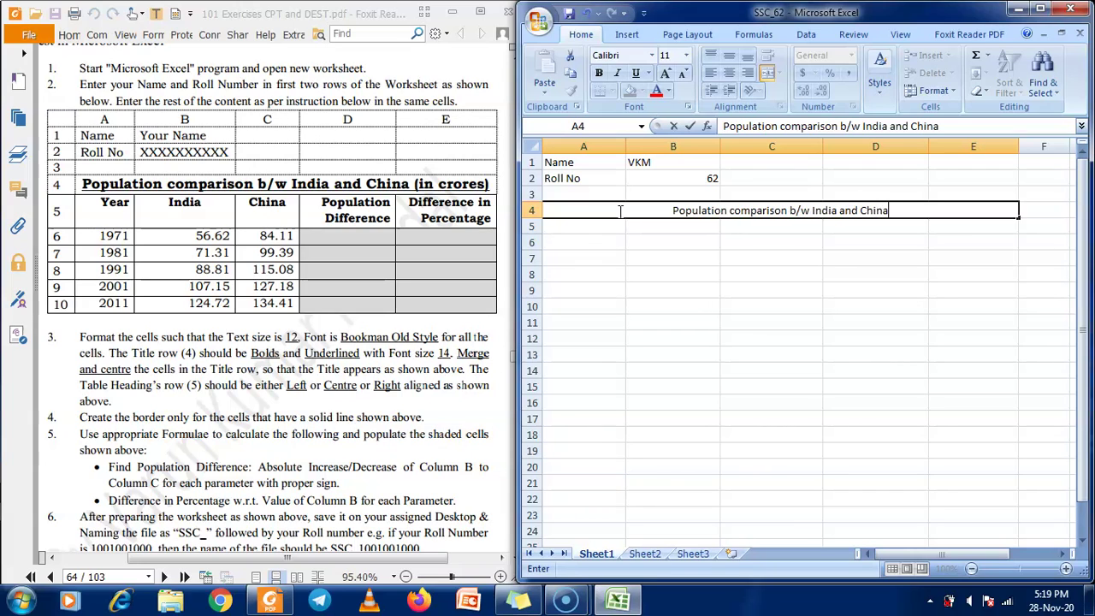
{"action": "type", "text": " (in"}
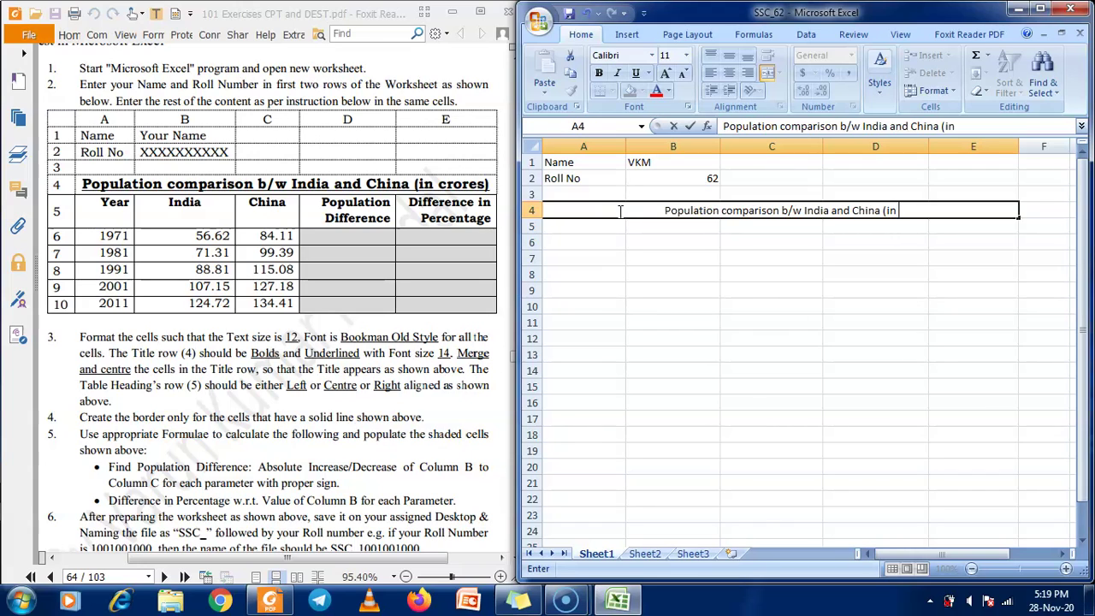
{"action": "type", "text": " cror"}
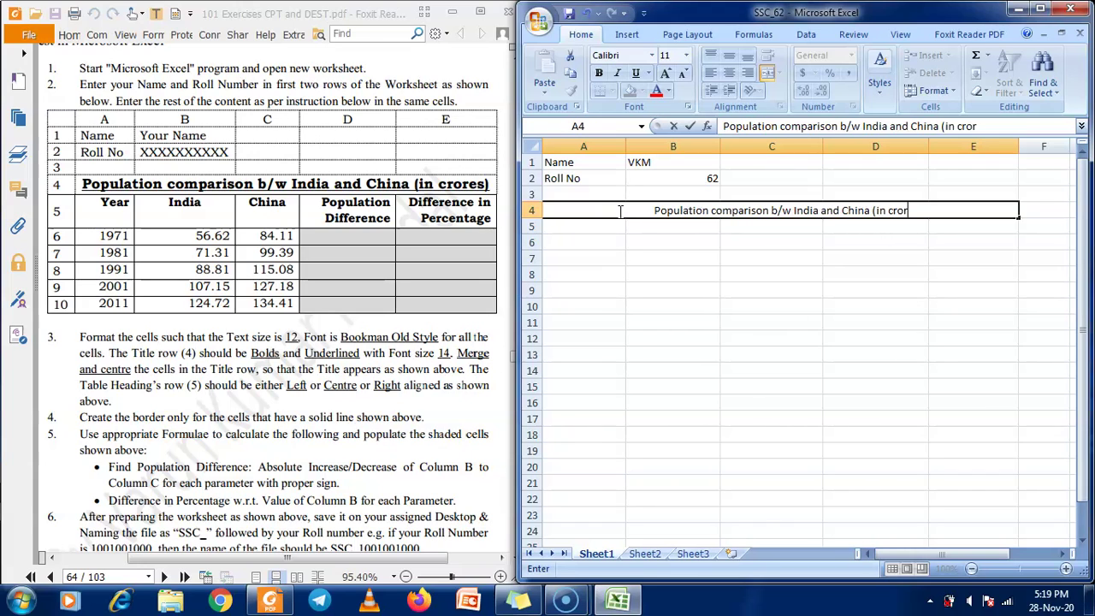
{"action": "type", "text": "es)"}
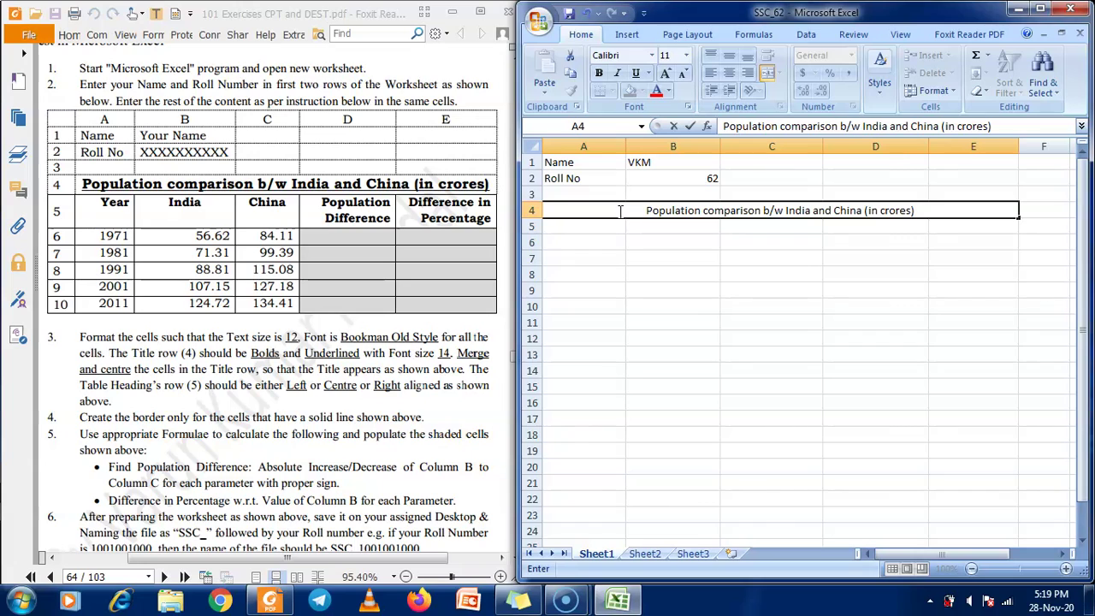
{"action": "key", "text": "Return"}
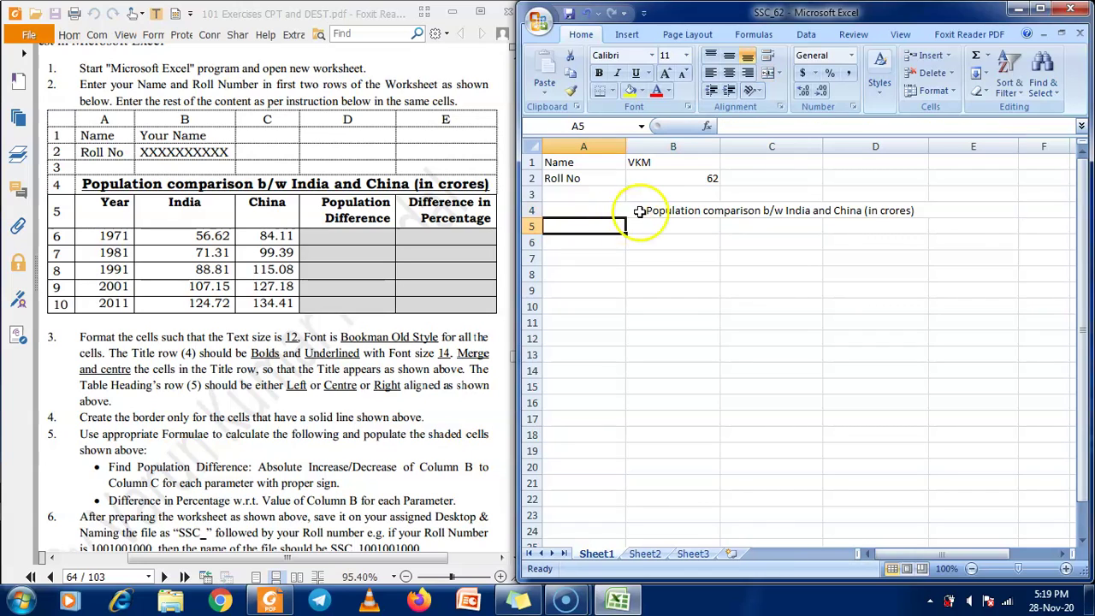
{"action": "left_click", "coordinate": [570, 209]}
{"action": "left_click", "coordinate": [636, 75]}
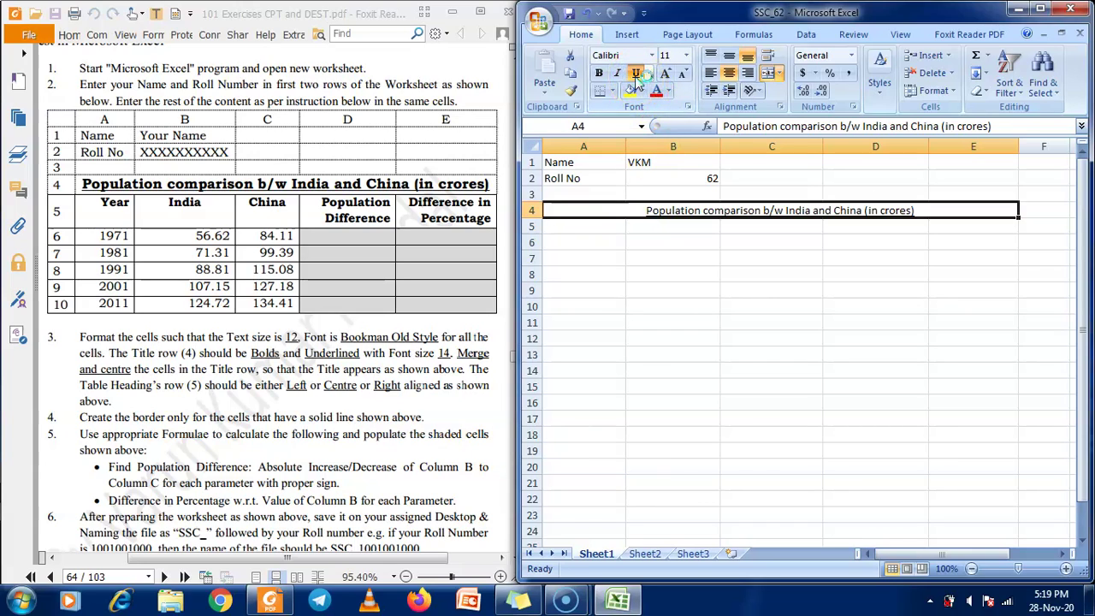
{"action": "left_click", "coordinate": [599, 242]}
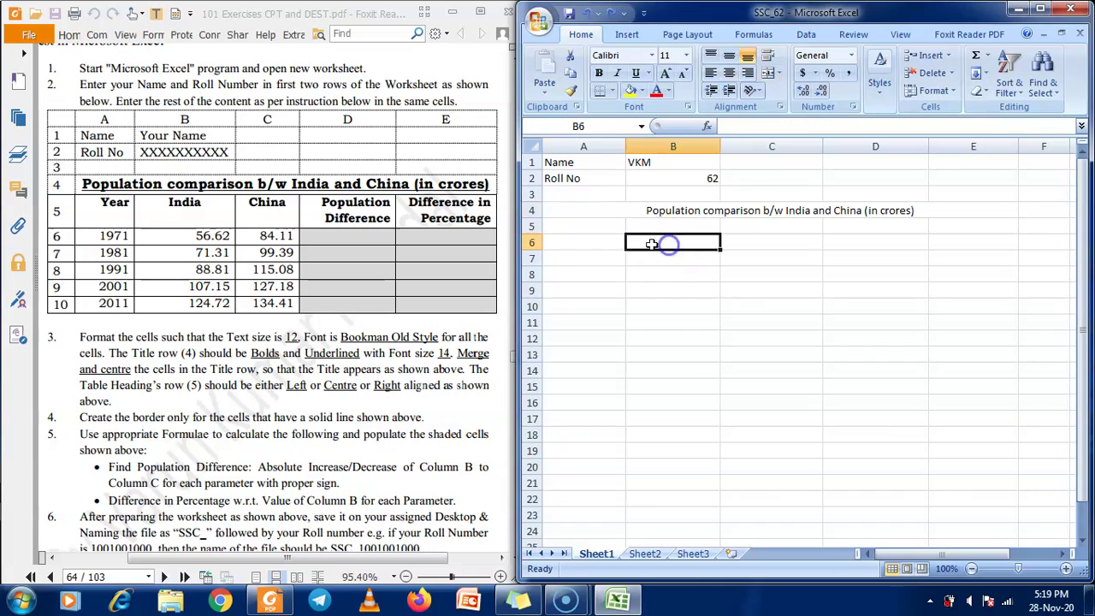
Enter the headings "Year", "India" and "China" in cells A5, B5 and C5
{"action": "left_click", "coordinate": [605, 226]}
{"action": "type", "text": "Y"}
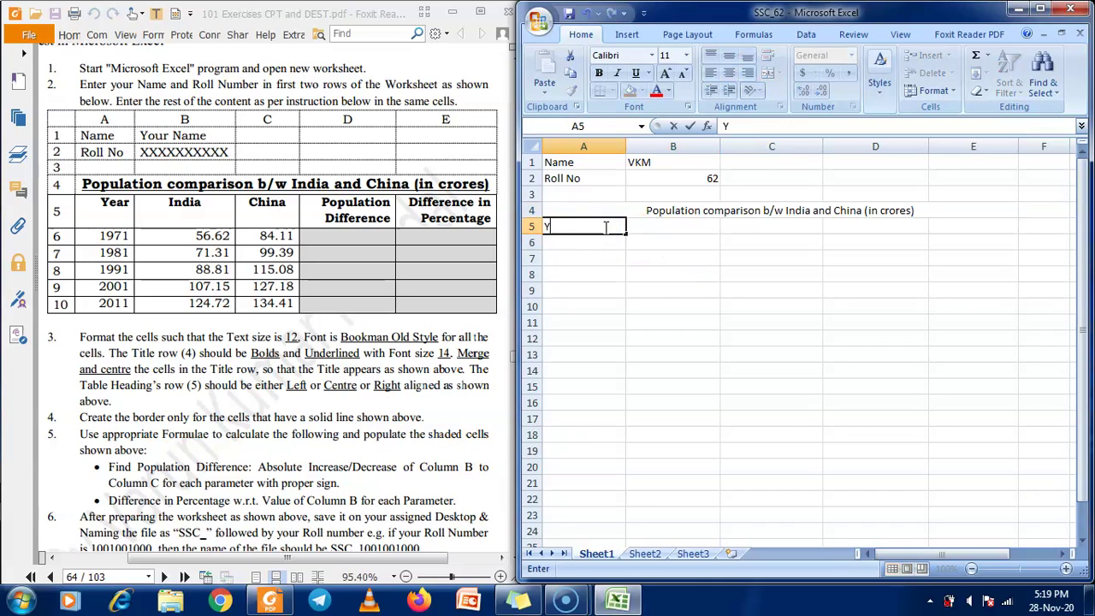
{"action": "type", "text": "ear"}
{"action": "key", "text": "Tab"}
{"action": "type", "text": "India"}
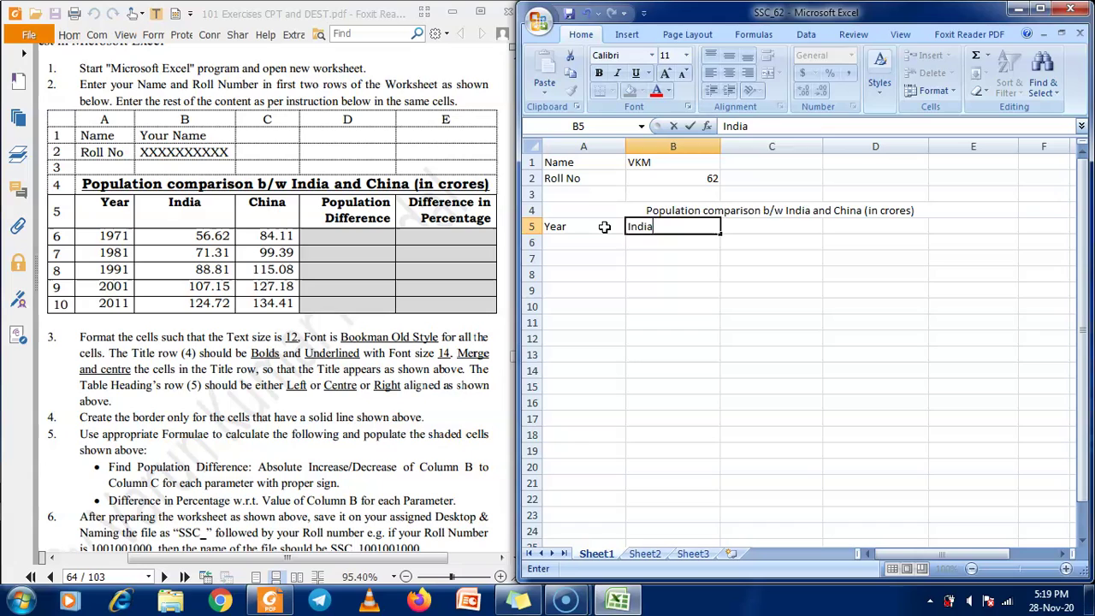
{"action": "key", "text": "Tab"}
{"action": "type", "text": "China"}
{"action": "key", "text": "Tab"}
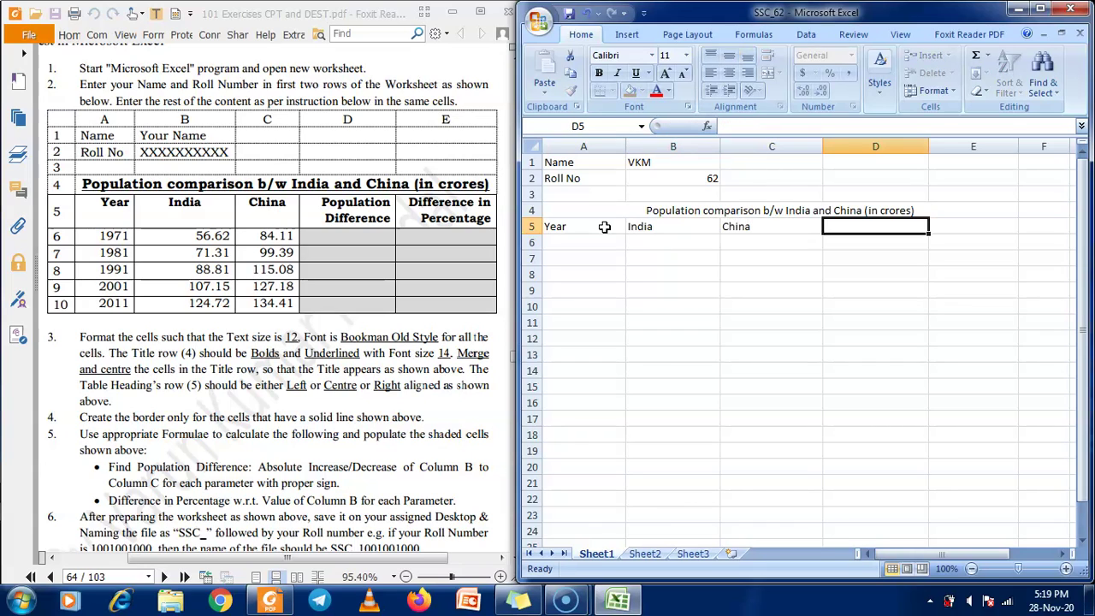
Enter the heading "Population Difference" in D5, with a line break inside the cell between the two words
{"action": "type", "text": "Po"}
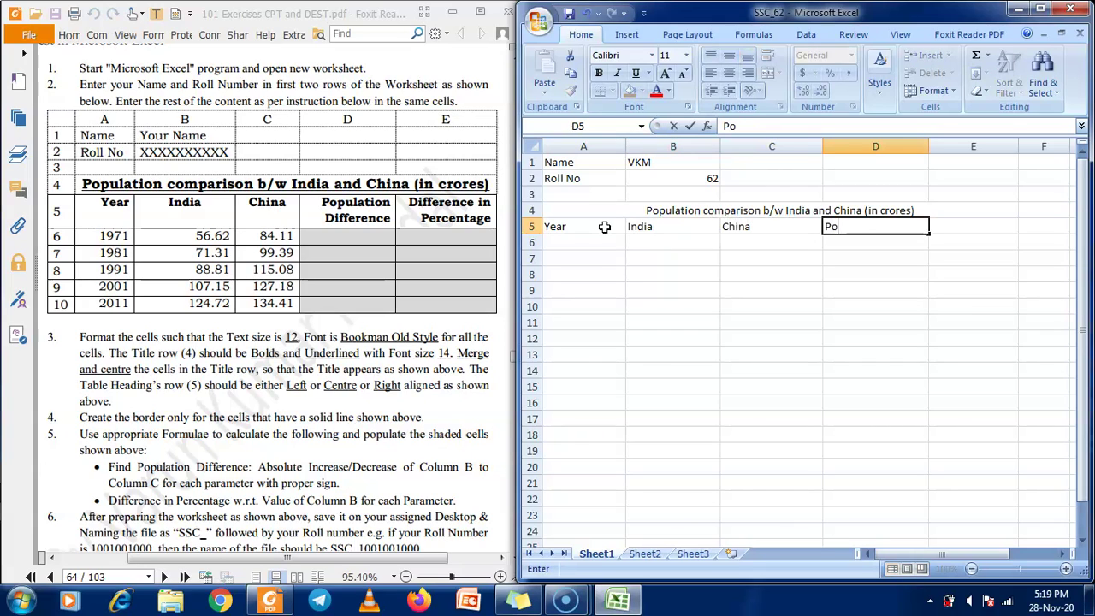
{"action": "type", "text": "pulation Difference"}
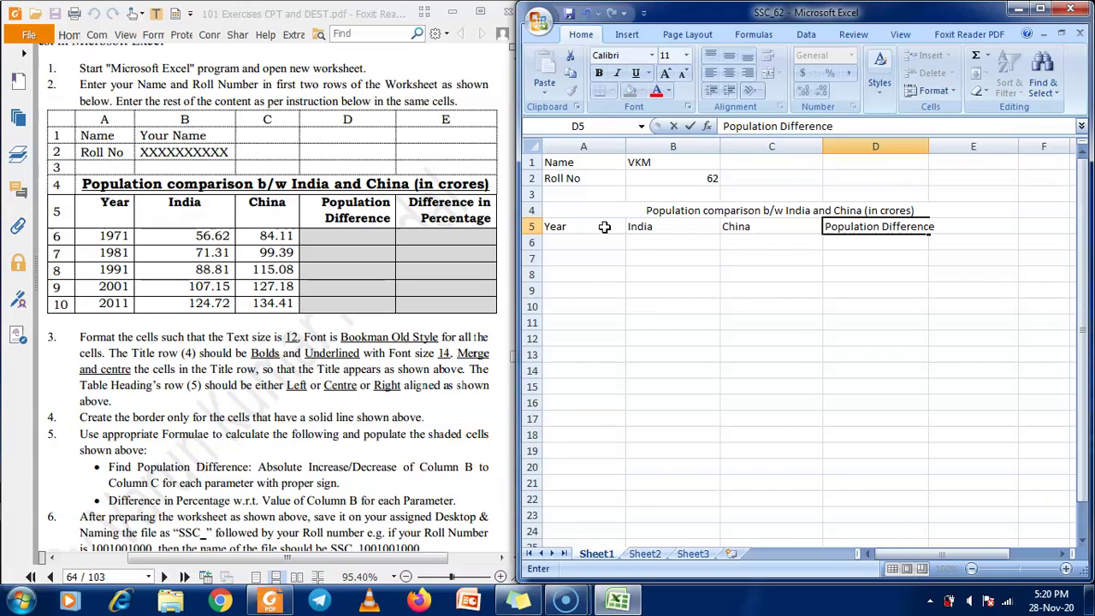
{"action": "key", "text": "Tab"}
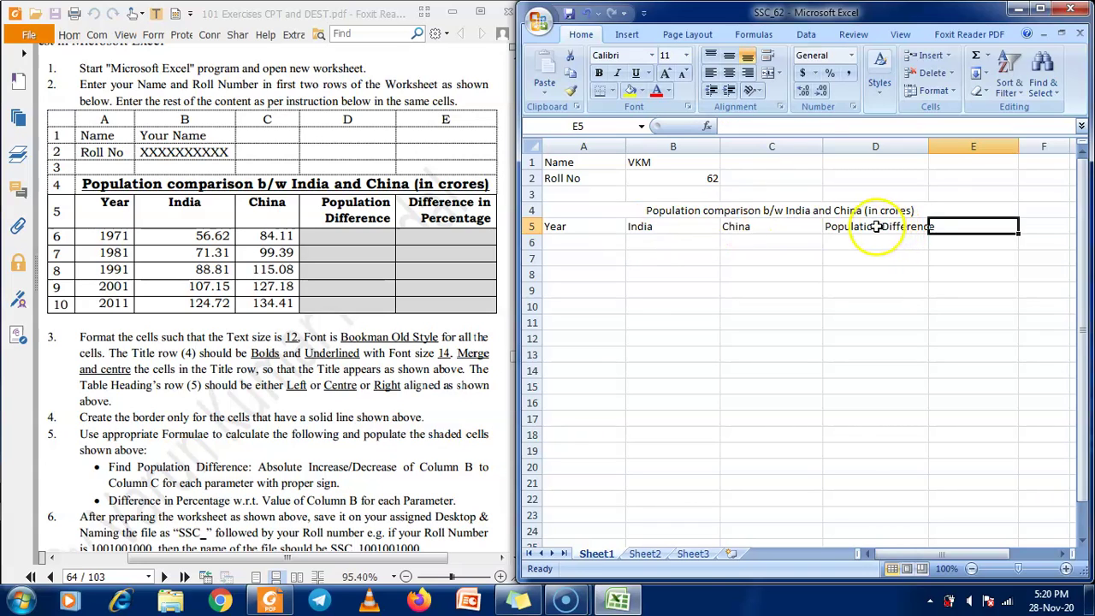
{"action": "left_click", "coordinate": [875, 226]}
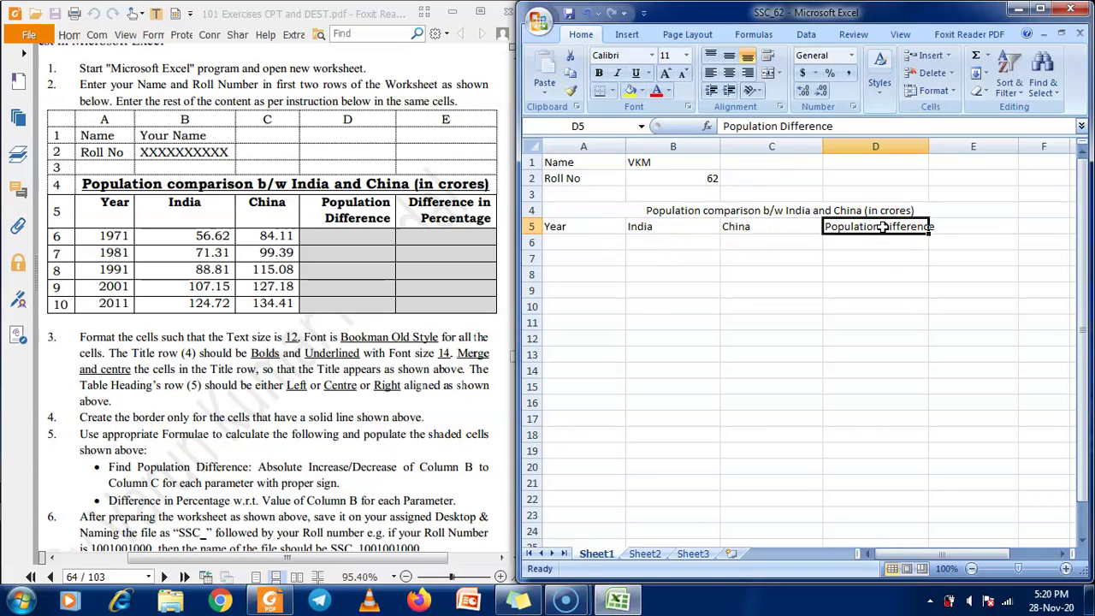
{"action": "double_click", "coordinate": [882, 227]}
{"action": "key", "text": "BackSpace"}
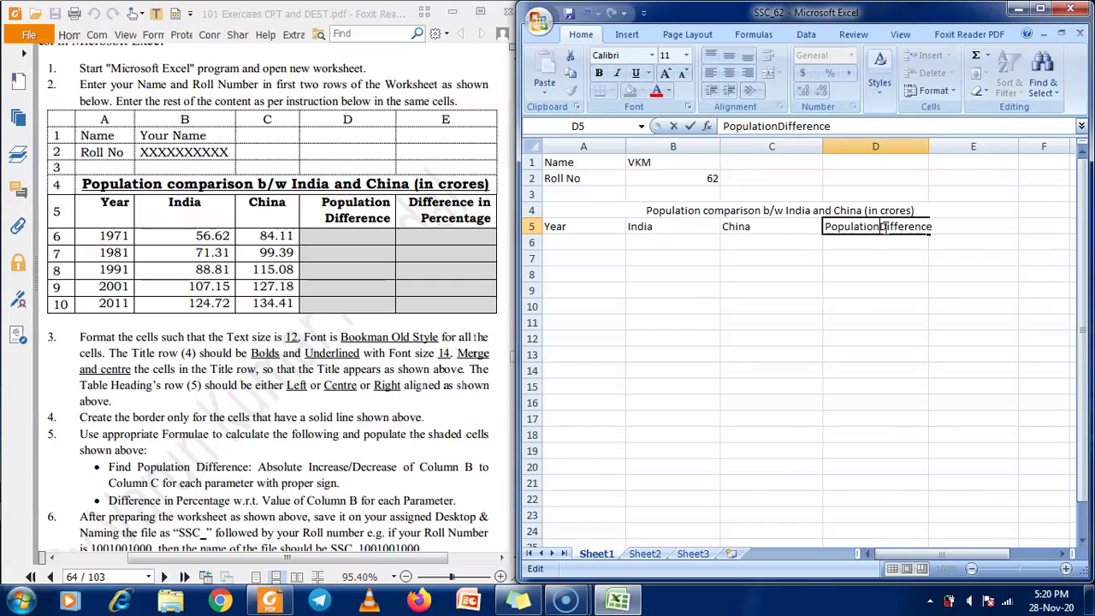
{"action": "key", "text": "alt+Return"}
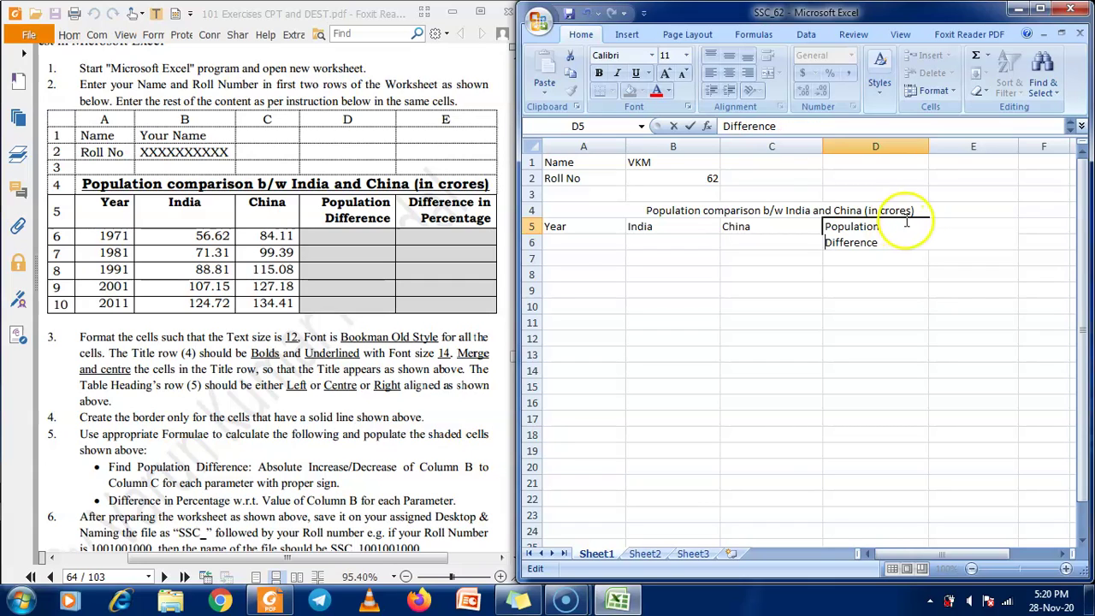
{"action": "left_click", "coordinate": [990, 277]}
Enter the heading "Difference in Percentage" in E5, with "Percentage" on a second line inside the cell
{"action": "left_click", "coordinate": [985, 241]}
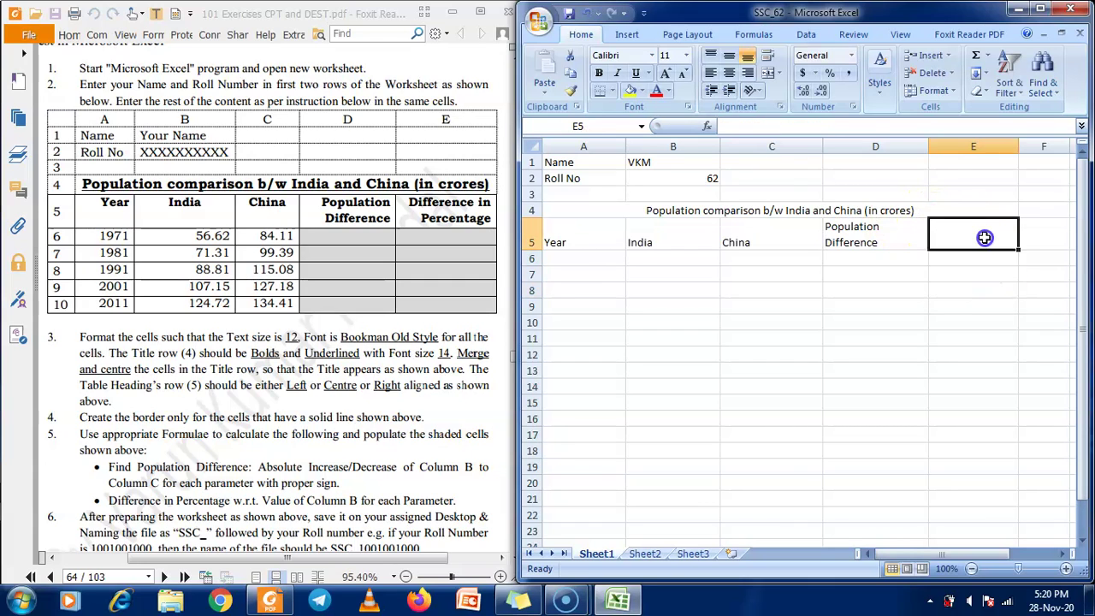
{"action": "type", "text": "D"}
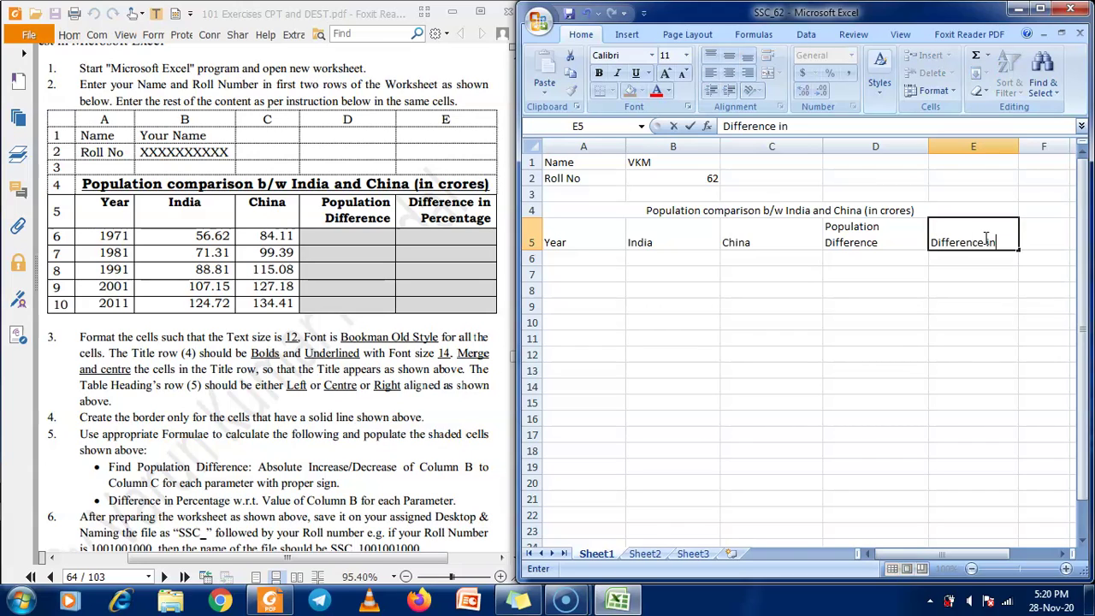
{"action": "type", "text": "ifference in"}
{"action": "key", "text": "alt+Return"}
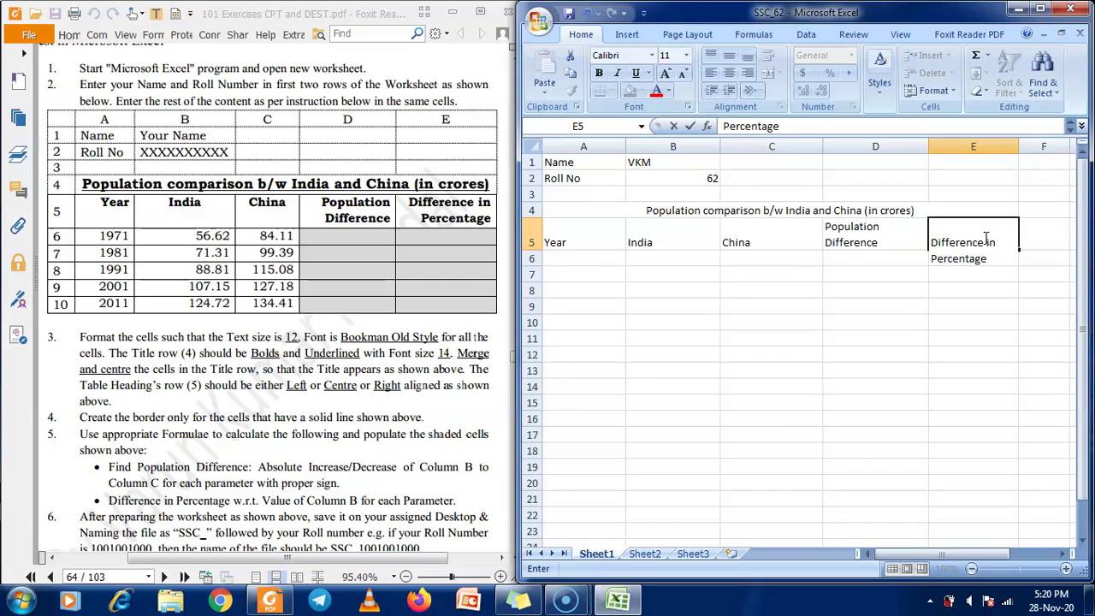
Fill the Year column in A6:A10 with the exercise's years, from 1971 to 2011 at ten-year intervals
{"action": "left_click", "coordinate": [606, 259]}
{"action": "type", "text": "18"}
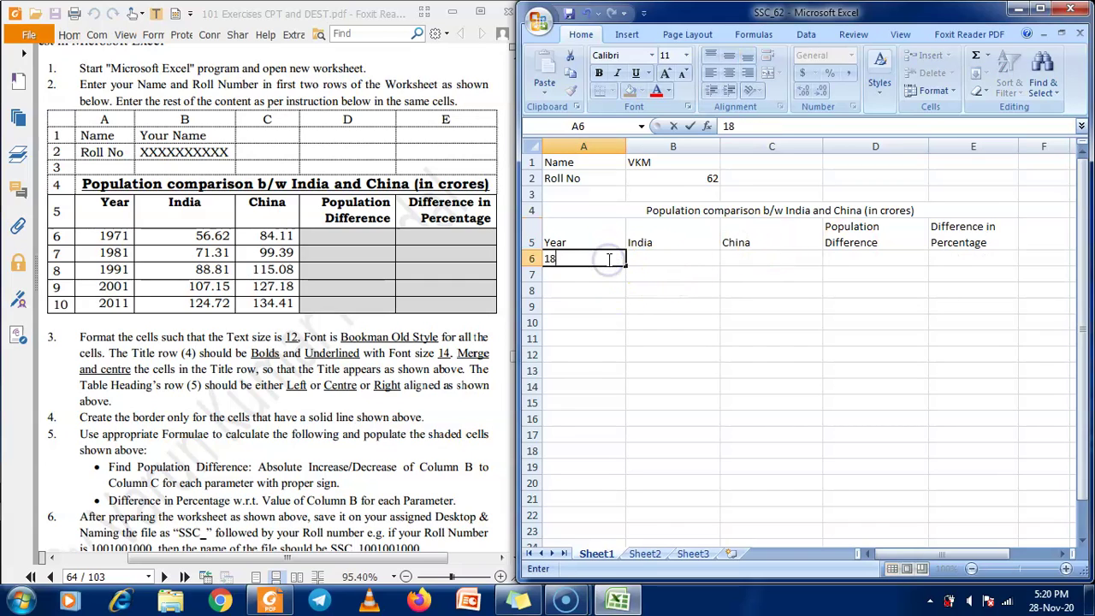
{"action": "type", "text": "71"}
{"action": "key", "text": "Return"}
{"action": "type", "text": "1981"}
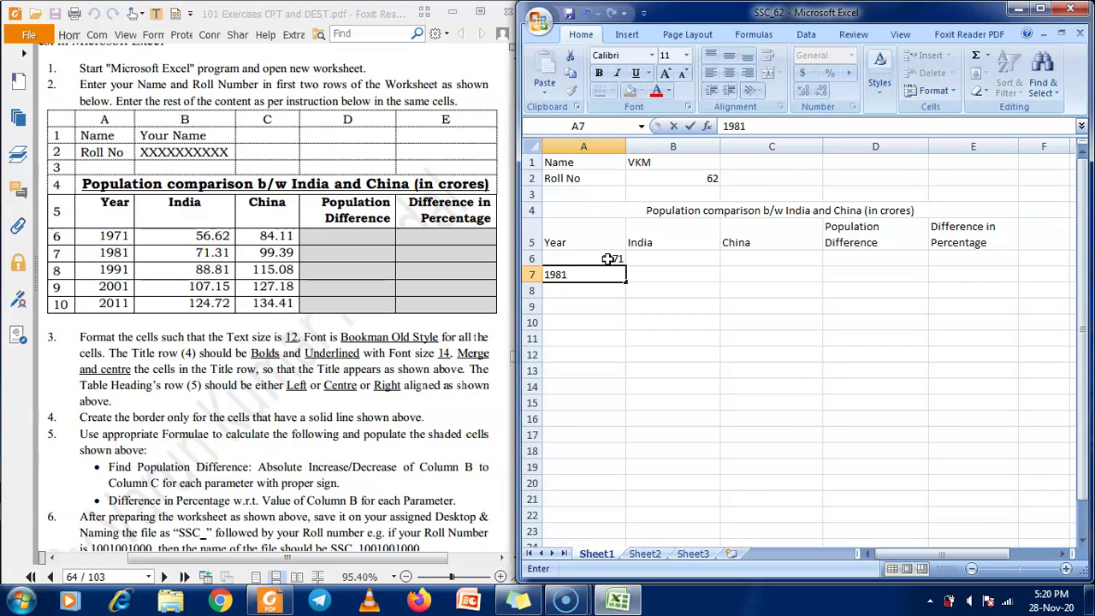
{"action": "key", "text": "Return"}
{"action": "type", "text": "1"}
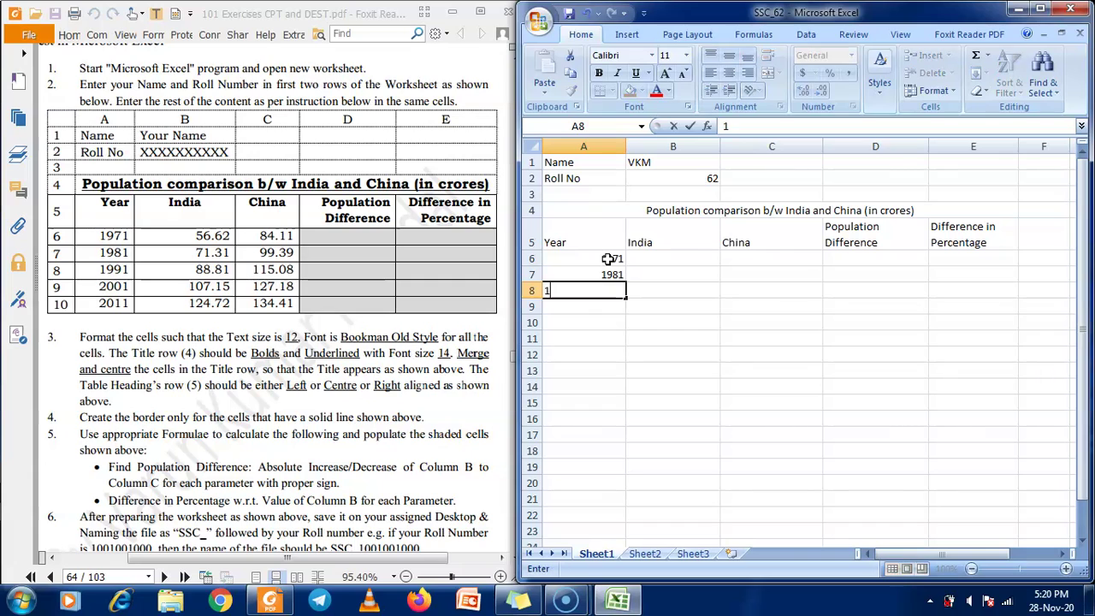
{"action": "type", "text": "991"}
{"action": "key", "text": "Return"}
{"action": "type", "text": "2001"}
{"action": "key", "text": "Return"}
{"action": "type", "text": "2011"}
Fill the India column in B6:B10 with 56.62, 71.31, 88.81, 107.15 and 124.72
{"action": "key", "text": "Tab"}
{"action": "key", "text": "Up"}
{"action": "key", "text": "Up"}
{"action": "key", "text": "Up"}
{"action": "key", "text": "Up"}
{"action": "type", "text": "56"}
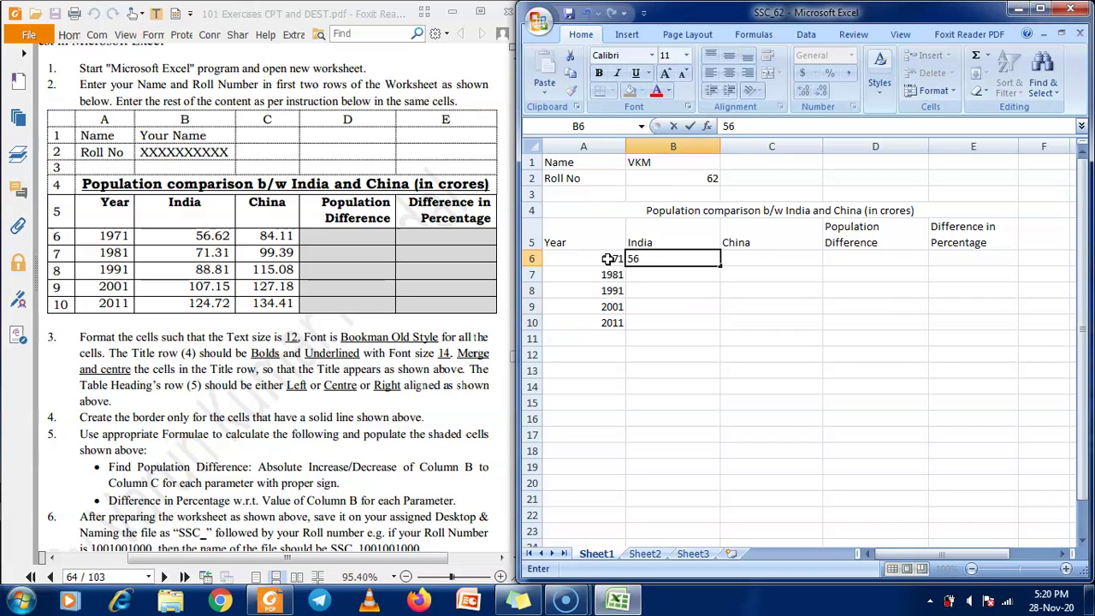
{"action": "type", "text": ".62"}
{"action": "key", "text": "Return"}
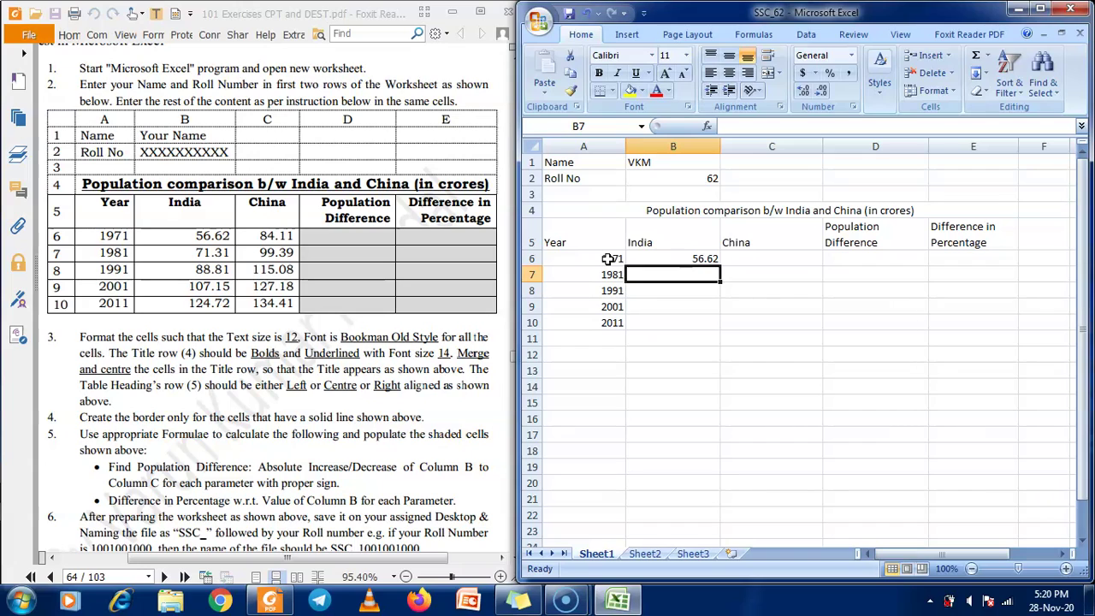
{"action": "type", "text": "71.31"}
{"action": "key", "text": "Return"}
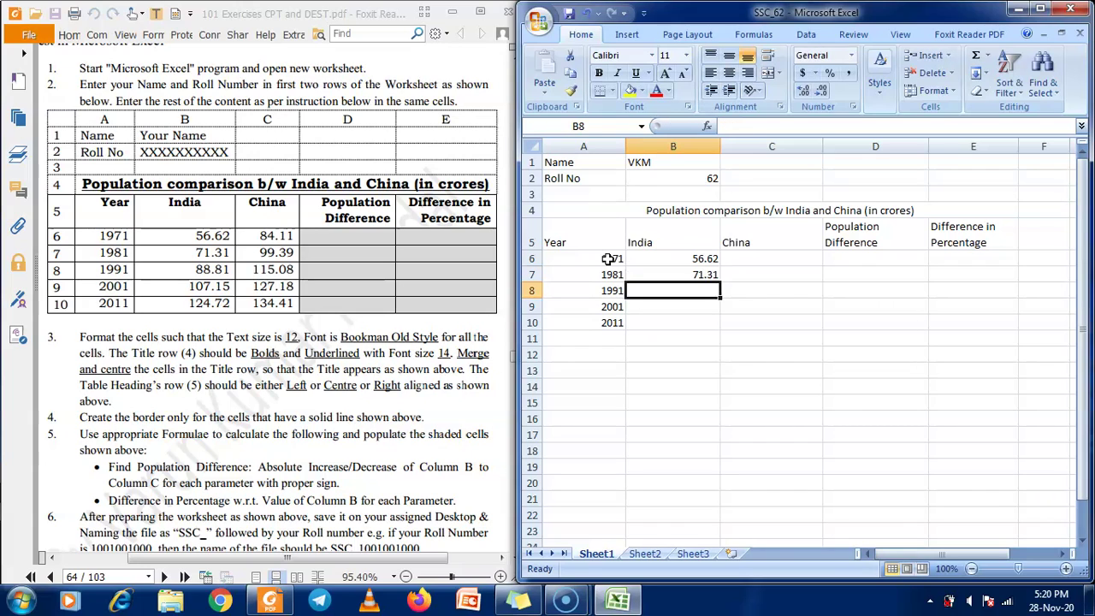
{"action": "type", "text": "88.81"}
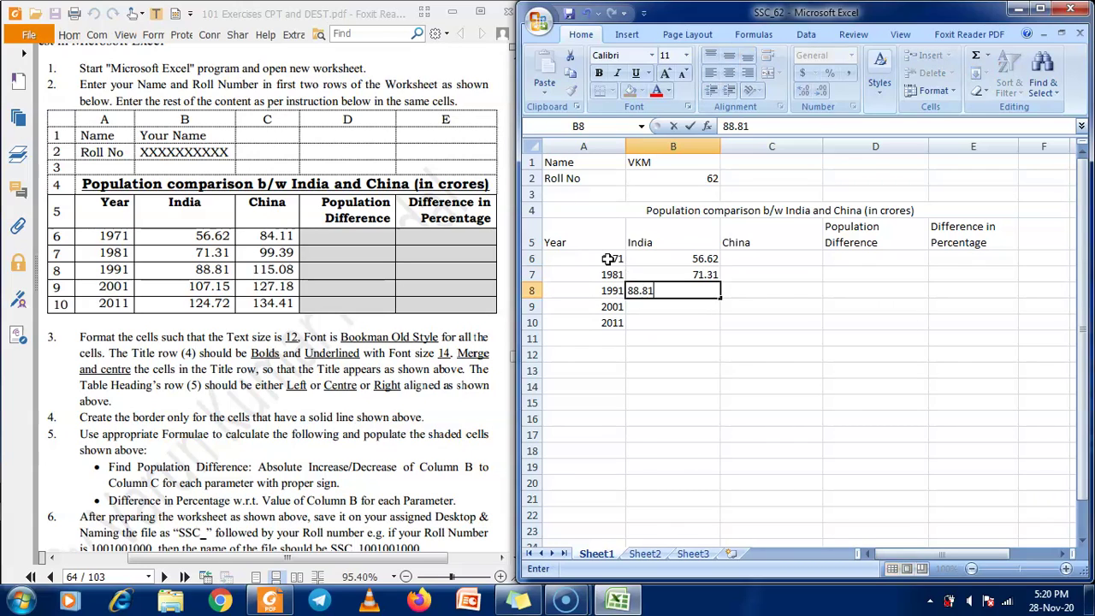
{"action": "key", "text": "Return"}
{"action": "type", "text": "10"}
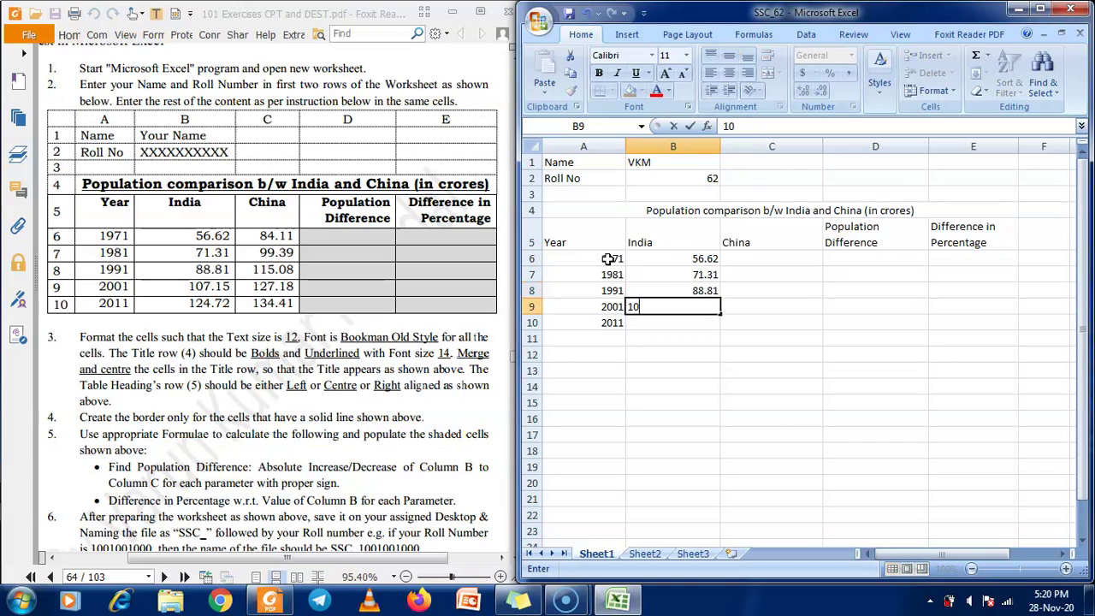
{"action": "type", "text": "7.15"}
{"action": "key", "text": "Return"}
{"action": "type", "text": "124"}
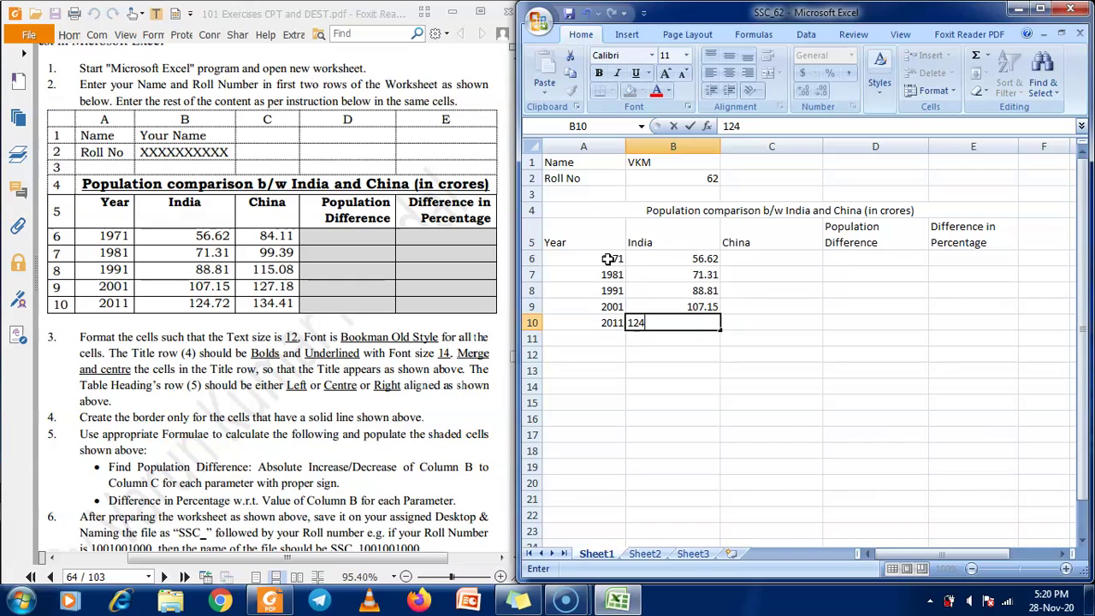
Fill the China column in C6:C10 with 84.11, 99.39, 115.08, 127.18 and 134.41
{"action": "key", "text": "Tab"}
{"action": "key", "text": "Up"}
{"action": "key", "text": "Up"}
{"action": "key", "text": "Up"}
{"action": "key", "text": "Up"}
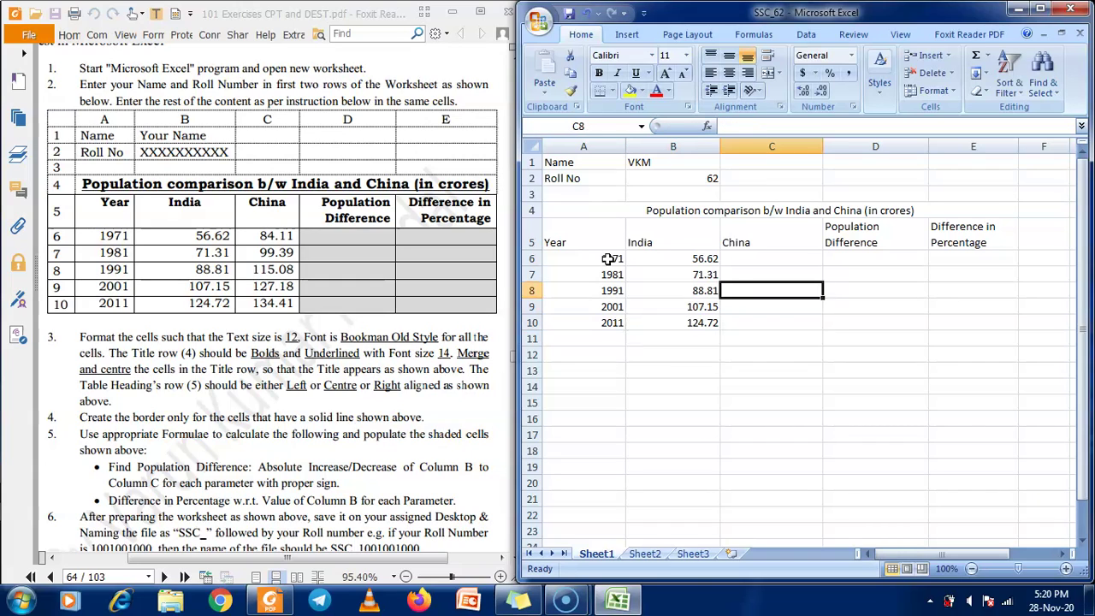
{"action": "type", "text": "8"}
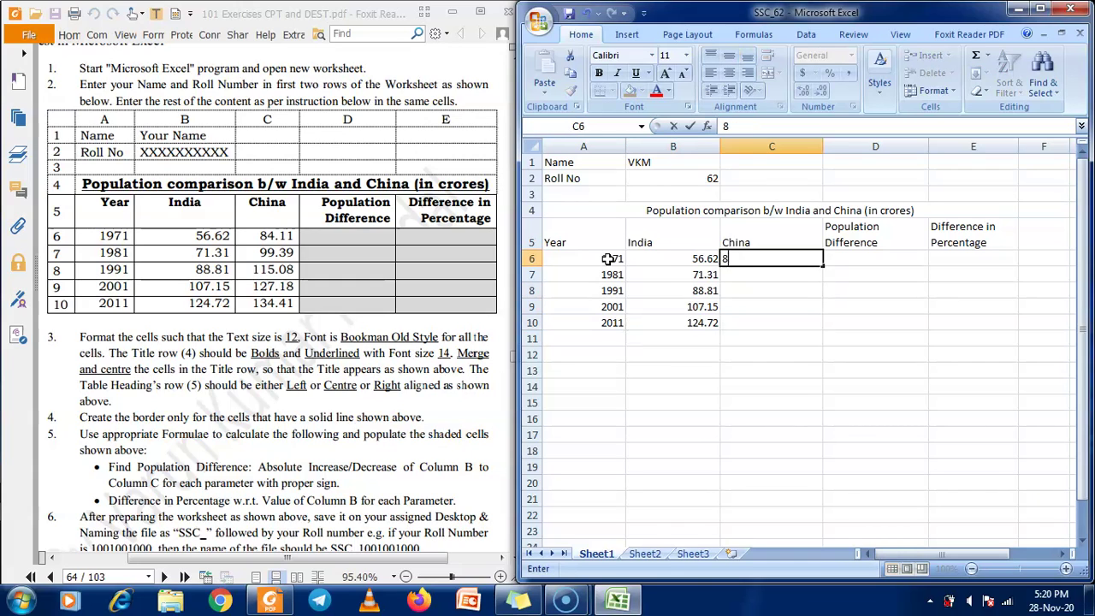
{"action": "type", "text": "4.11"}
{"action": "key", "text": "Return"}
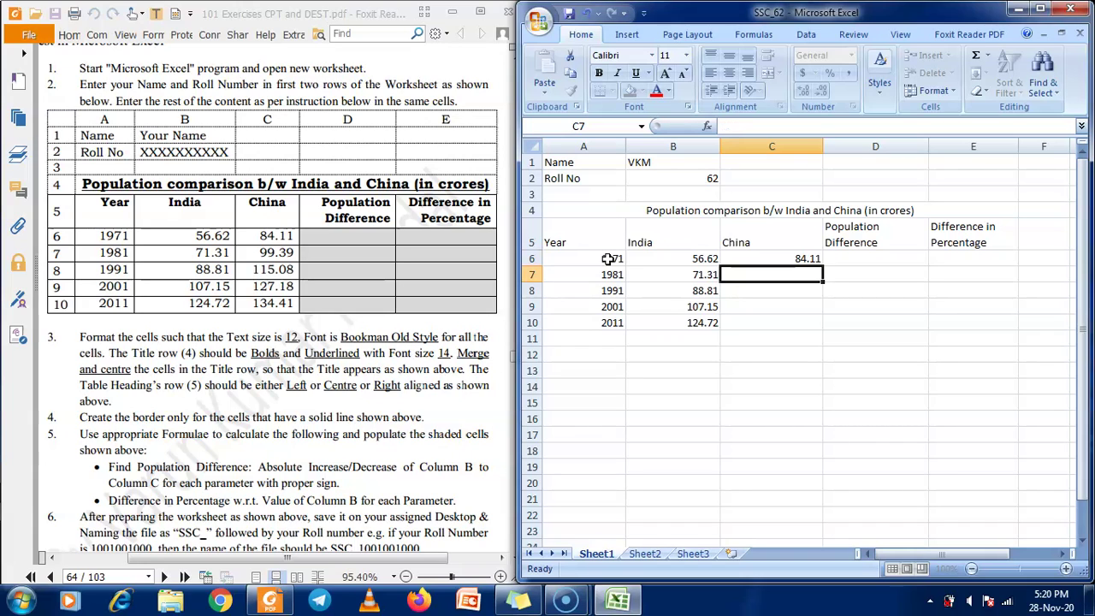
{"action": "type", "text": "99.39"}
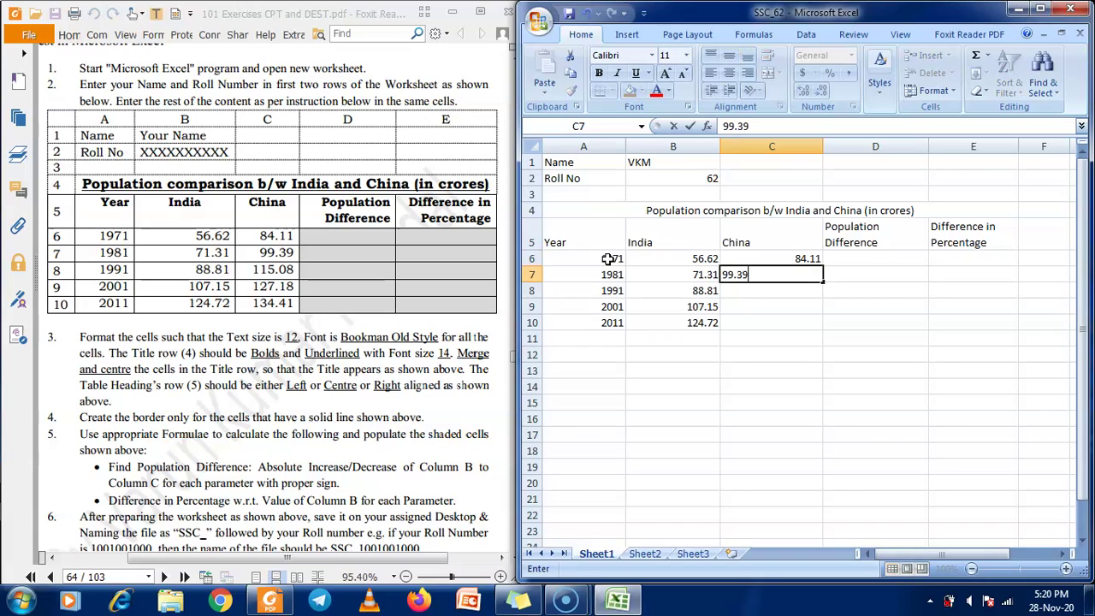
{"action": "key", "text": "Return"}
{"action": "type", "text": "115.08"}
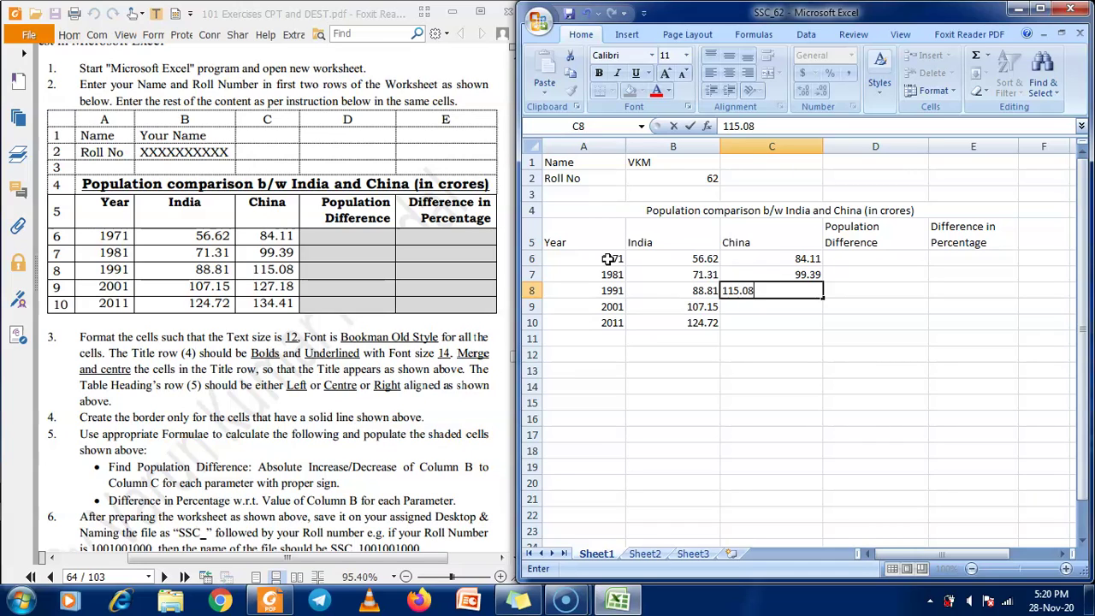
{"action": "key", "text": "Return"}
{"action": "type", "text": "127"}
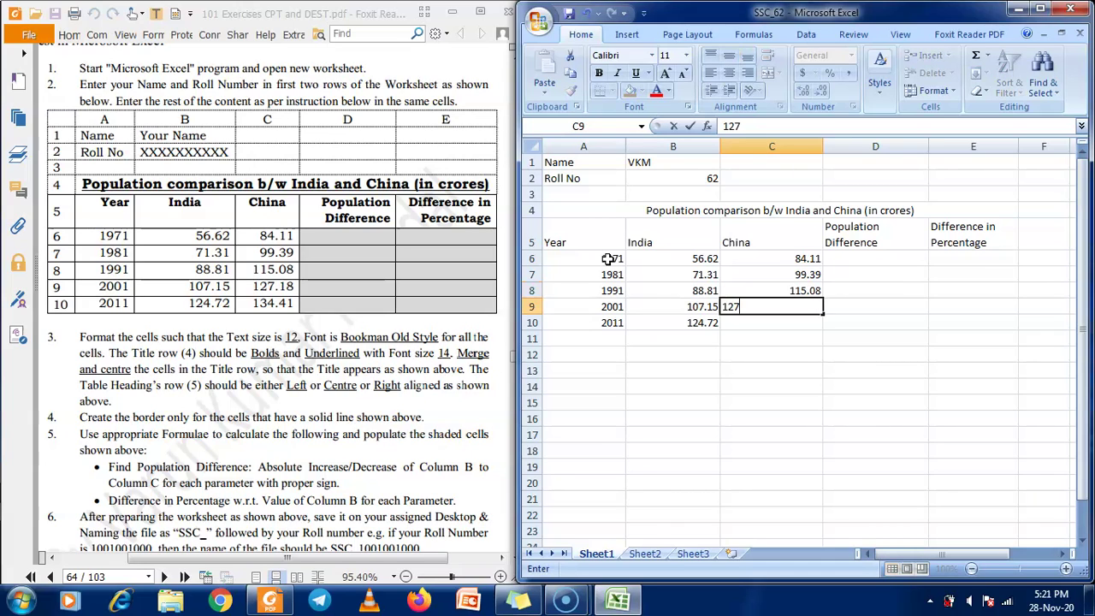
{"action": "type", "text": ".18"}
{"action": "key", "text": "Return"}
{"action": "type", "text": "134.41"}
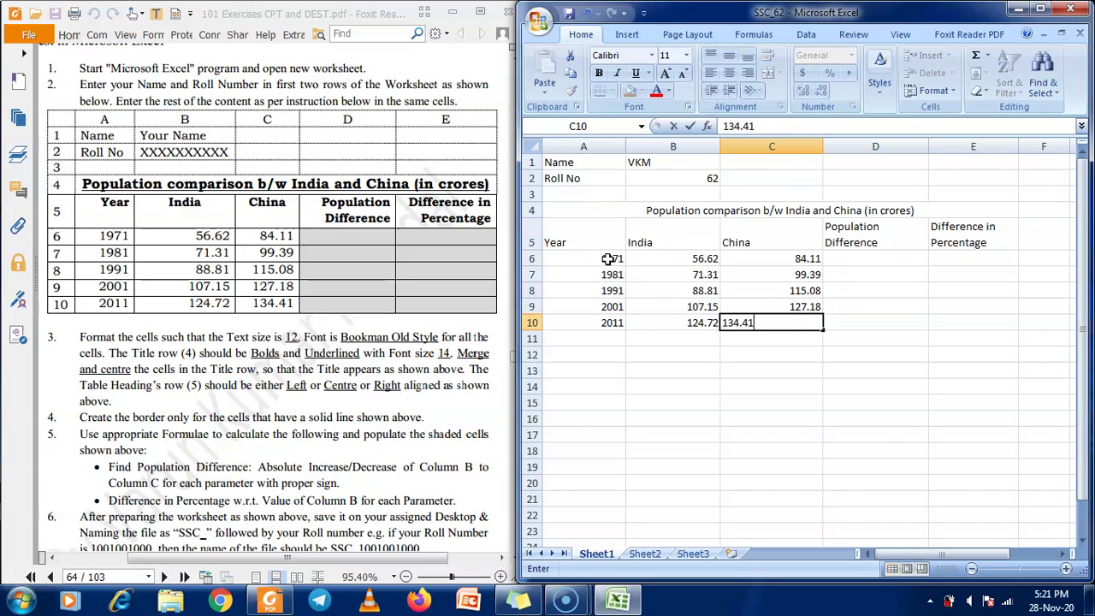
{"action": "key", "text": "Tab"}
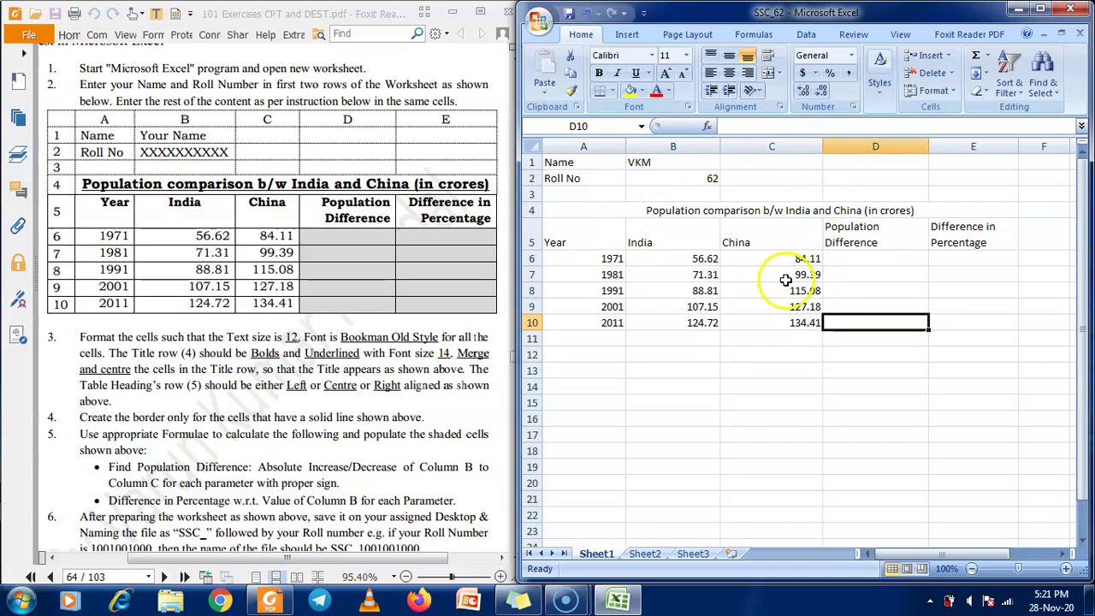
Set the font of the entire worksheet to Bookman Old Style at size 12
{"action": "left_click", "coordinate": [535, 147]}
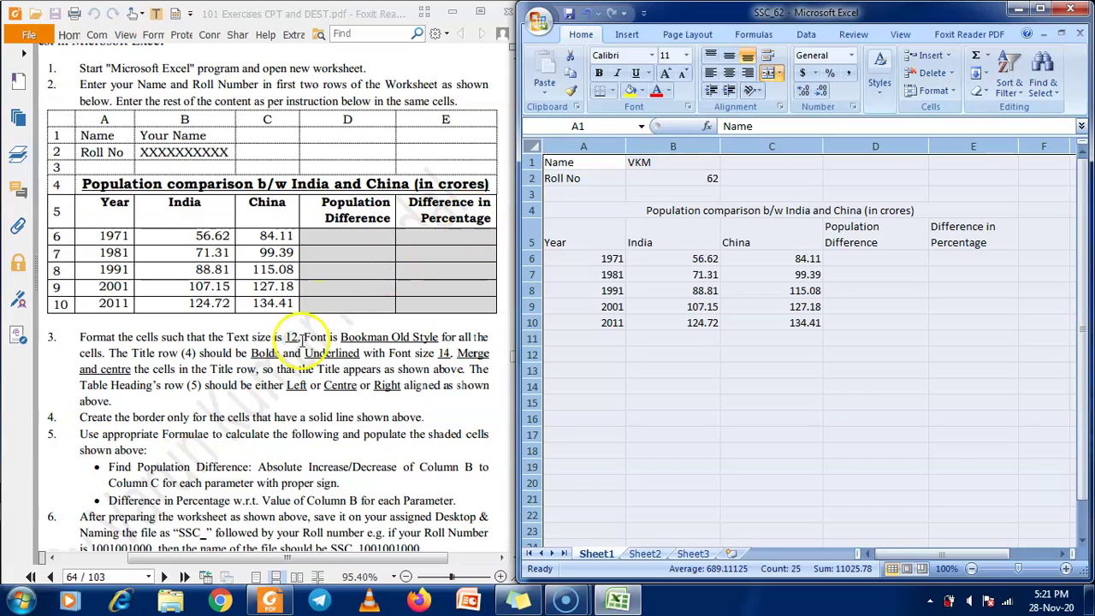
{"action": "left_click", "coordinate": [685, 56]}
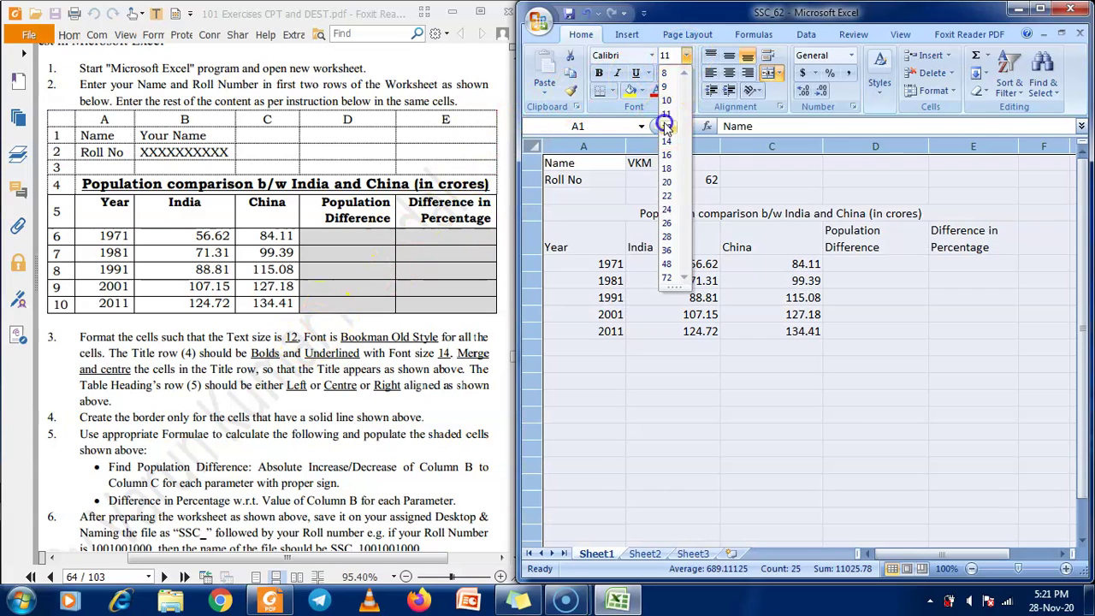
{"action": "left_click", "coordinate": [669, 128]}
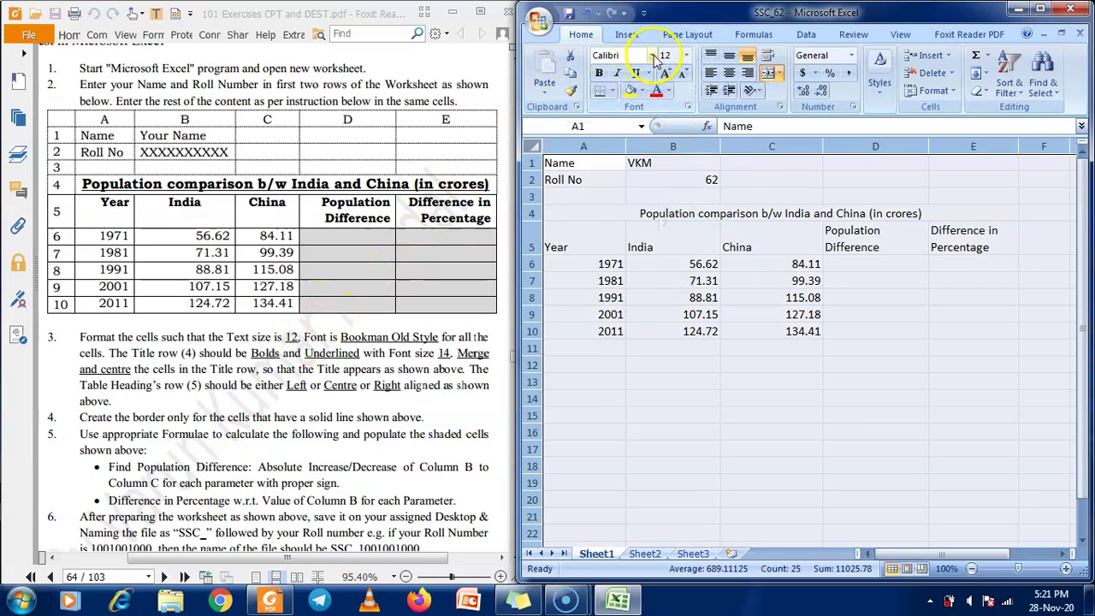
{"action": "left_click", "coordinate": [652, 56]}
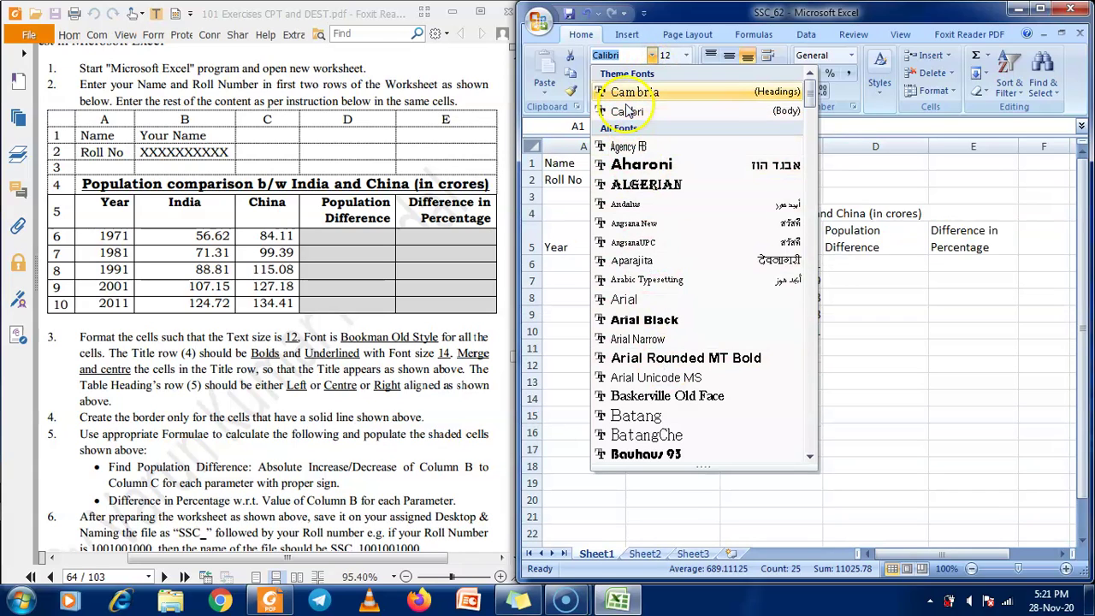
{"action": "type", "text": "Book"}
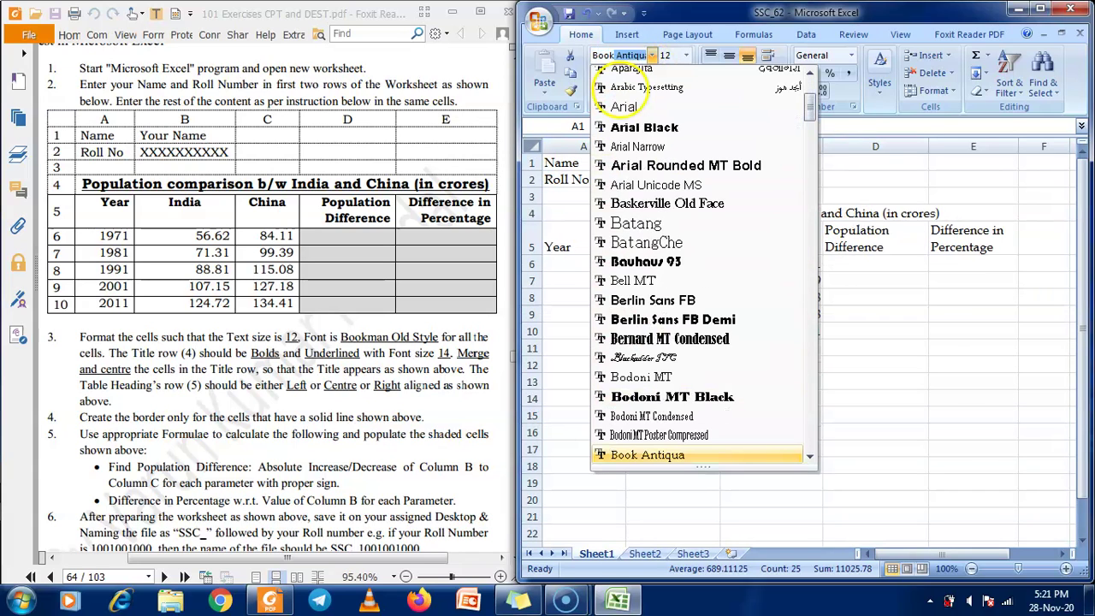
{"action": "type", "text": "man Ol"}
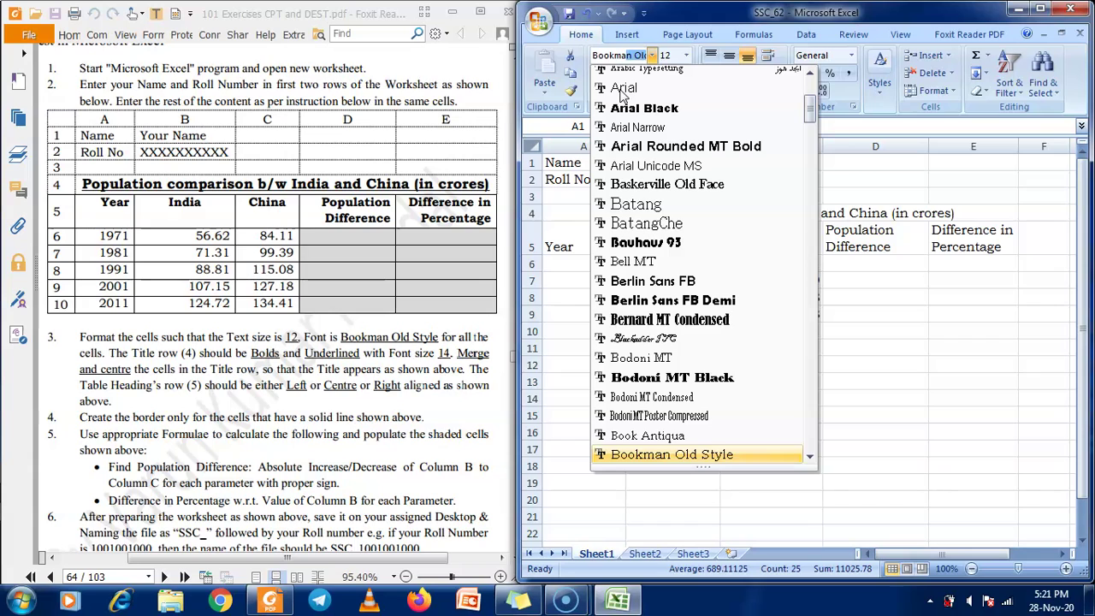
{"action": "key", "text": "Return"}
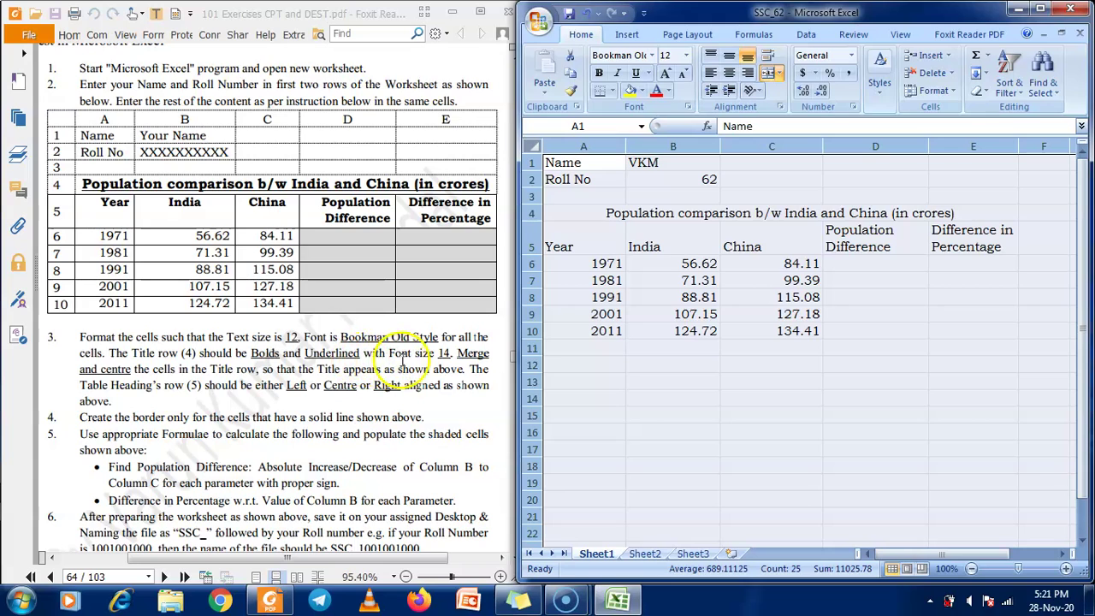
Make the population comparison title in row 4 bold and underlined, with font size 14
{"action": "left_click", "coordinate": [684, 214]}
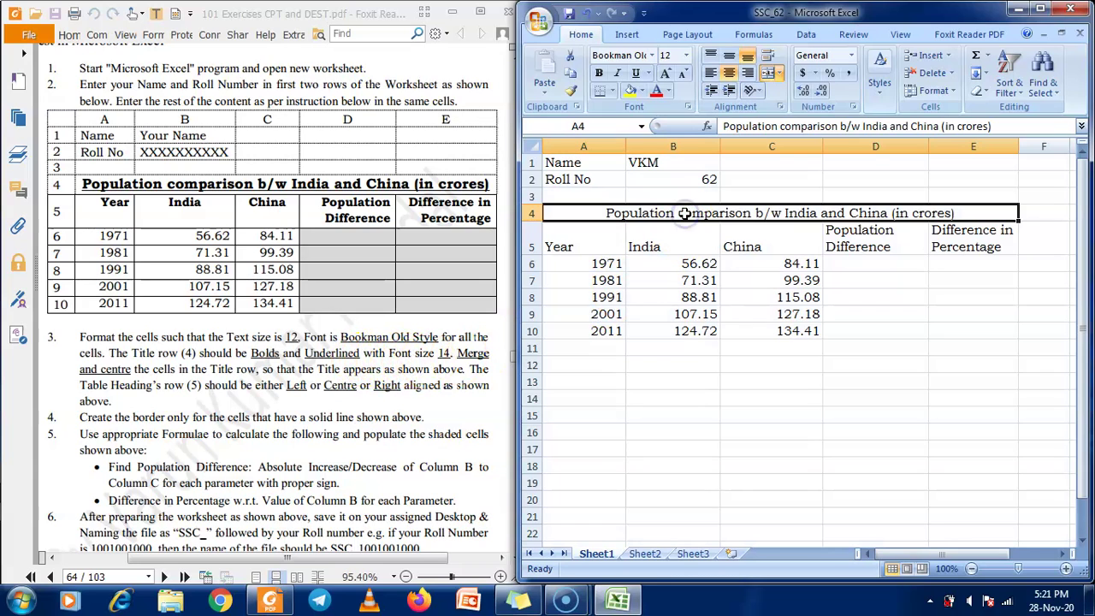
{"action": "left_click", "coordinate": [598, 73]}
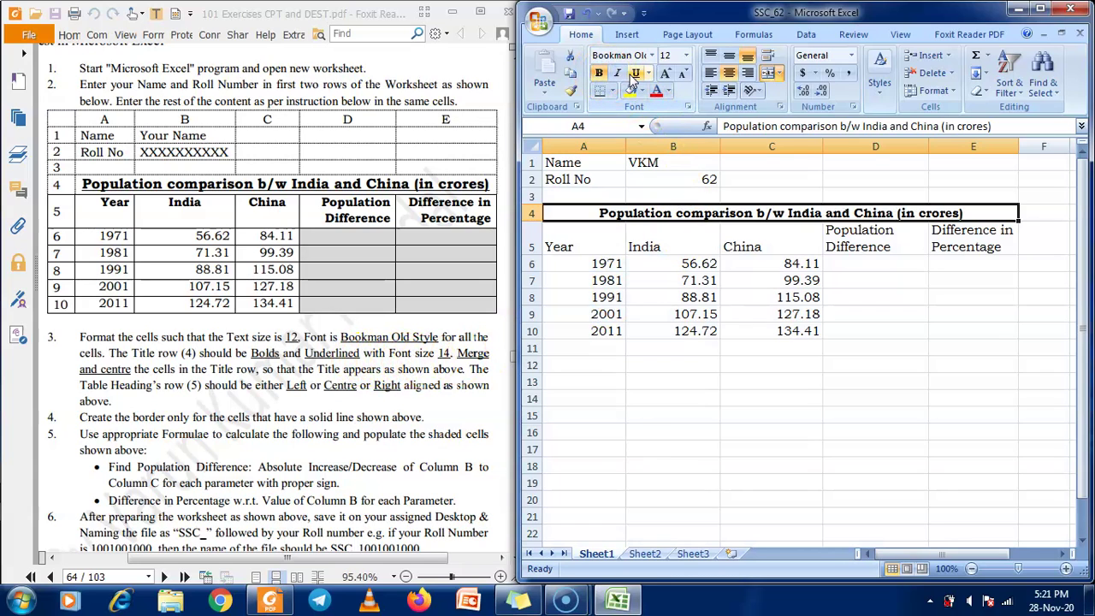
{"action": "left_click", "coordinate": [634, 73]}
{"action": "left_click", "coordinate": [688, 55]}
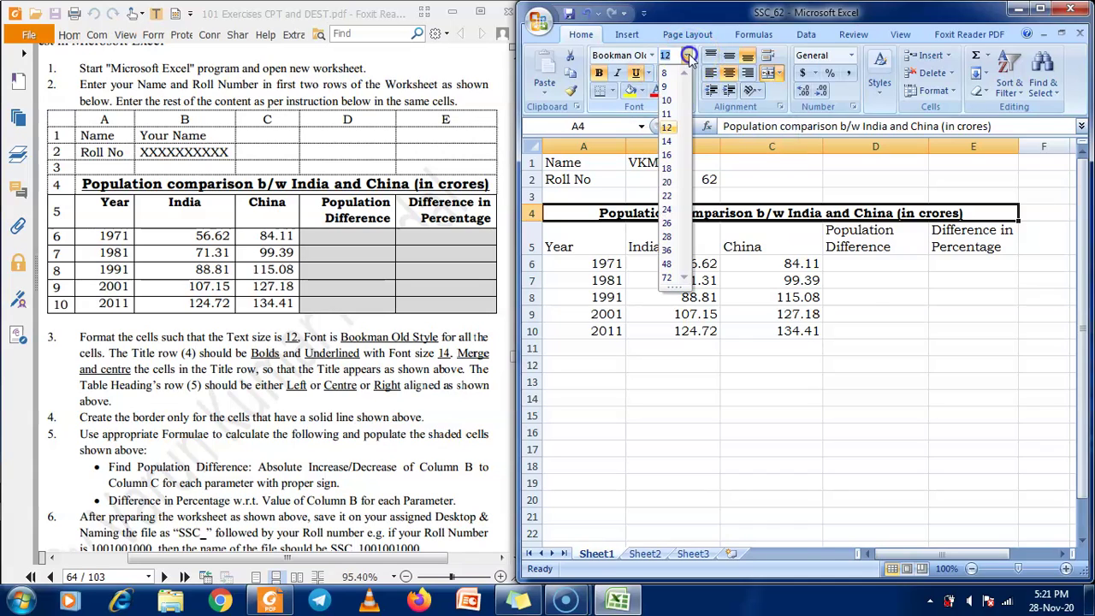
{"action": "left_click", "coordinate": [666, 141]}
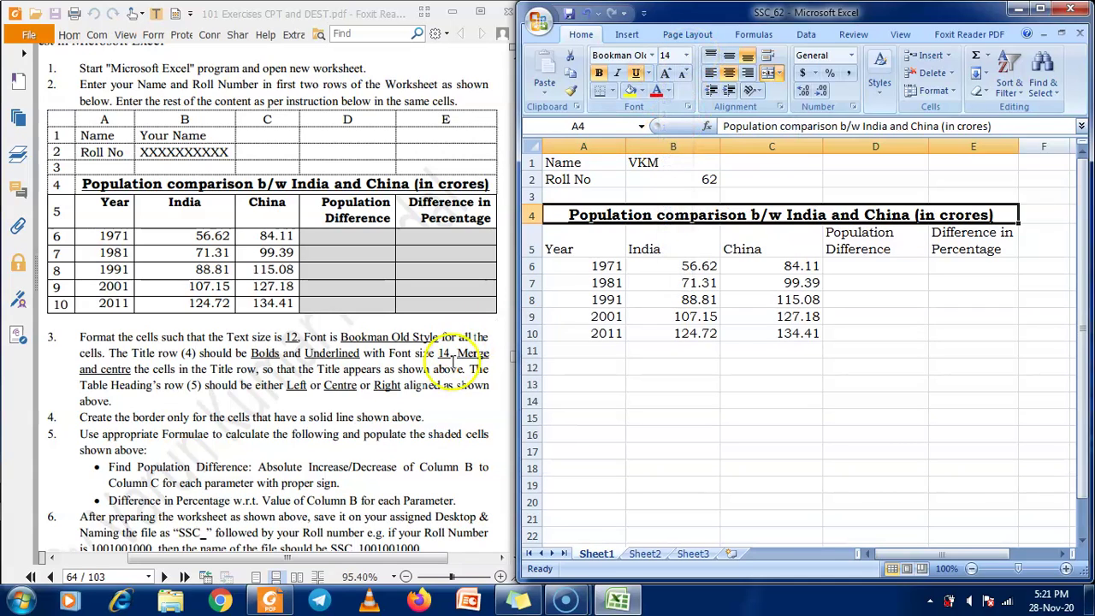
Increase the height of title row 4 slightly and centre the title vertically in it
{"action": "mouse_move", "coordinate": [457, 354]}
{"action": "left_mouse_down"}
{"action": "mouse_move", "coordinate": [193, 366]}
{"action": "mouse_move", "coordinate": [462, 369]}
{"action": "left_mouse_up"}
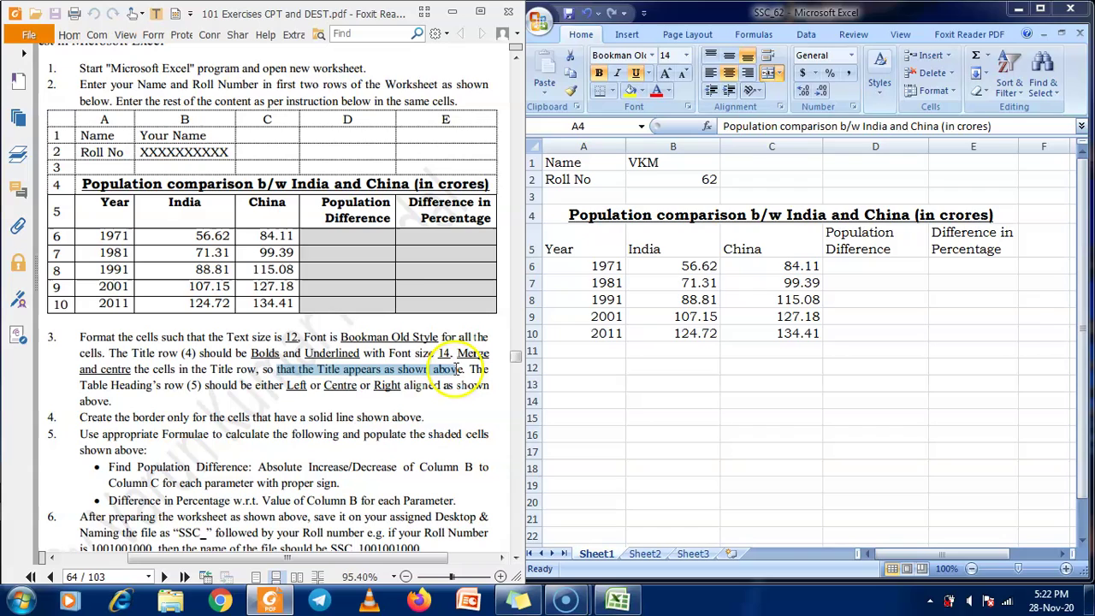
{"action": "left_click", "coordinate": [743, 220]}
{"action": "left_click", "coordinate": [729, 297]}
{"action": "left_click", "coordinate": [735, 220]}
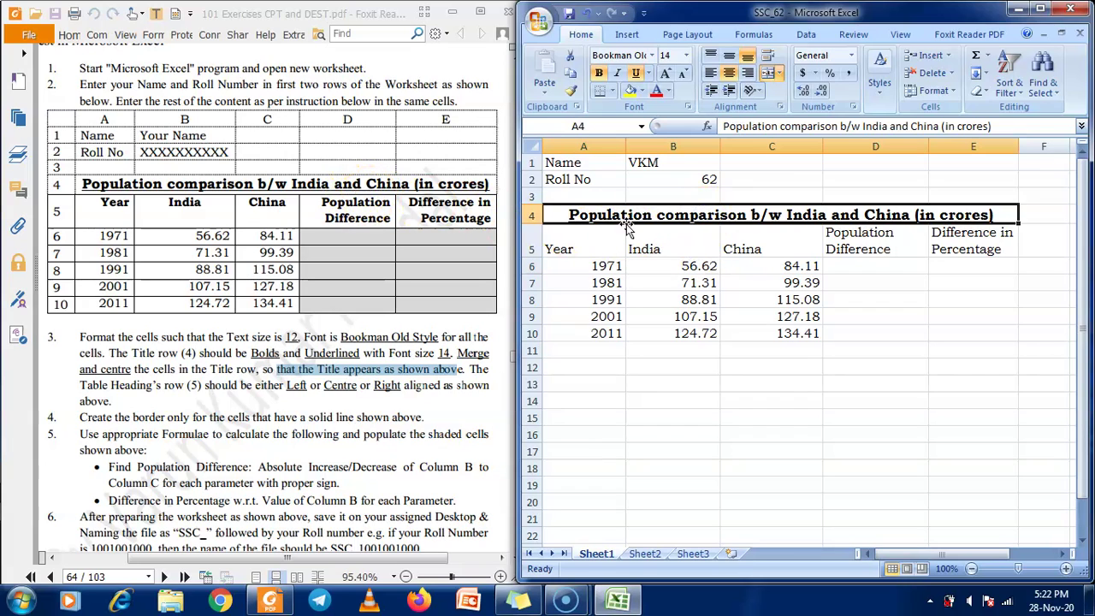
{"action": "left_click_drag", "start_coordinate": [532, 223], "coordinate": [532, 226]}
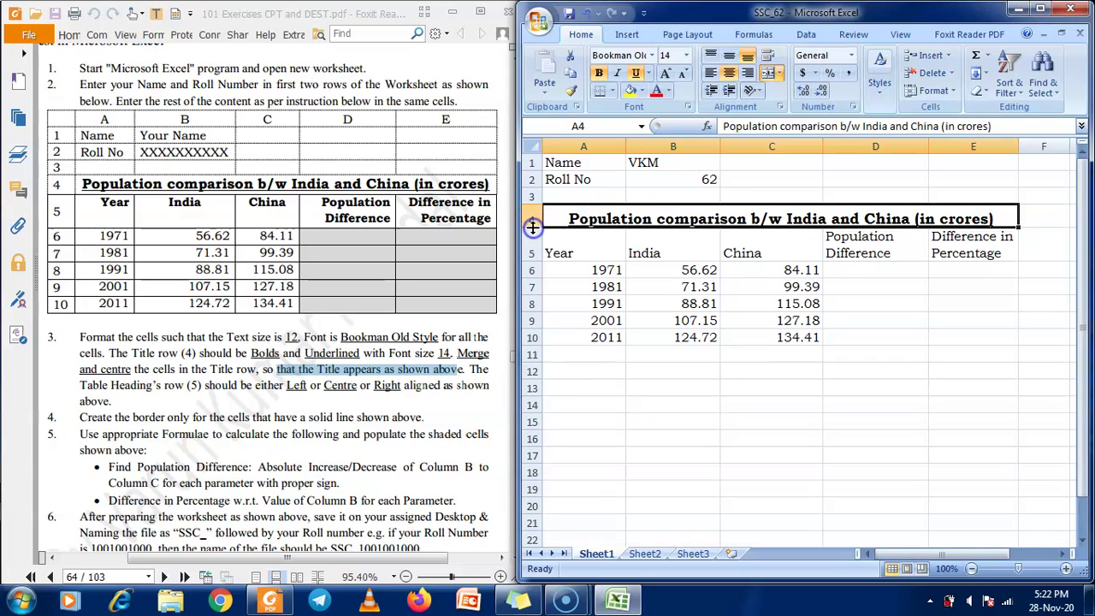
{"action": "left_click", "coordinate": [726, 57]}
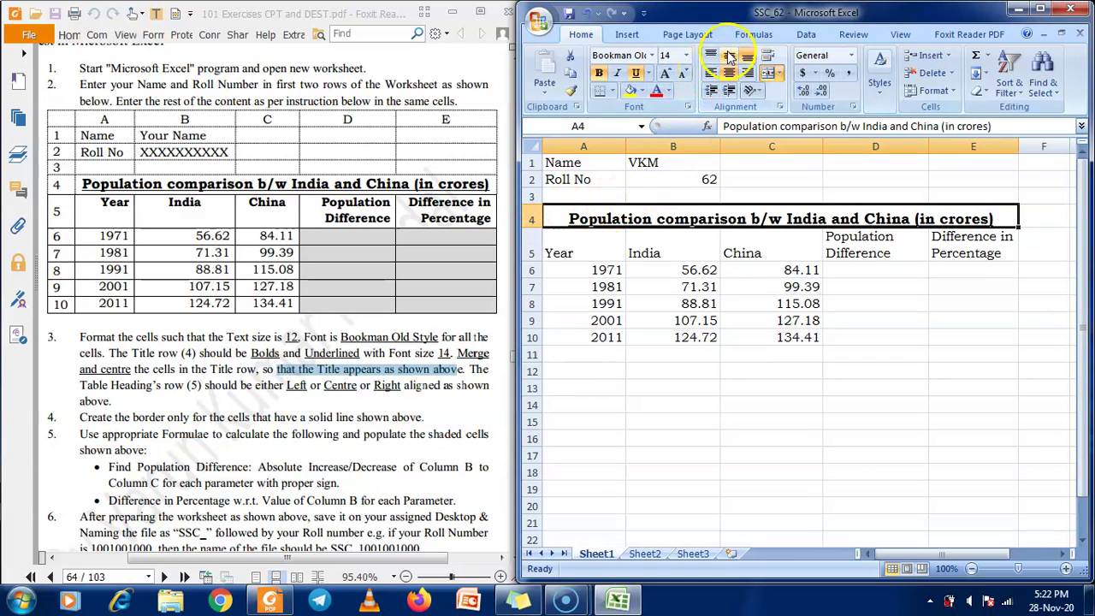
{"action": "left_click", "coordinate": [770, 371]}
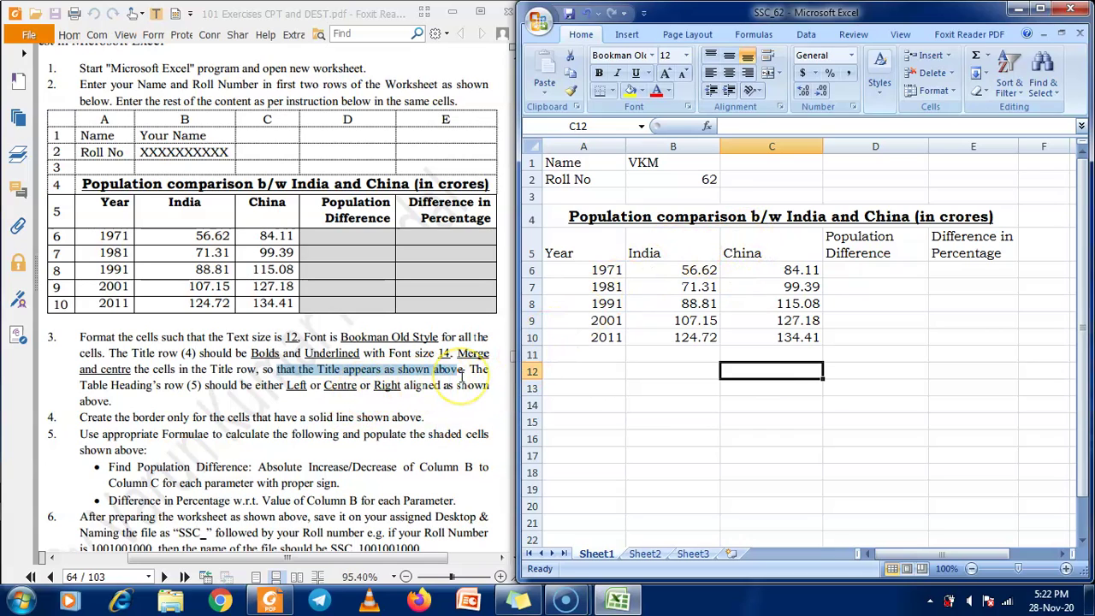
Align the row 5 headings to the top of their cells, with Year right-aligned and India and China centred
{"action": "left_click", "coordinate": [235, 384]}
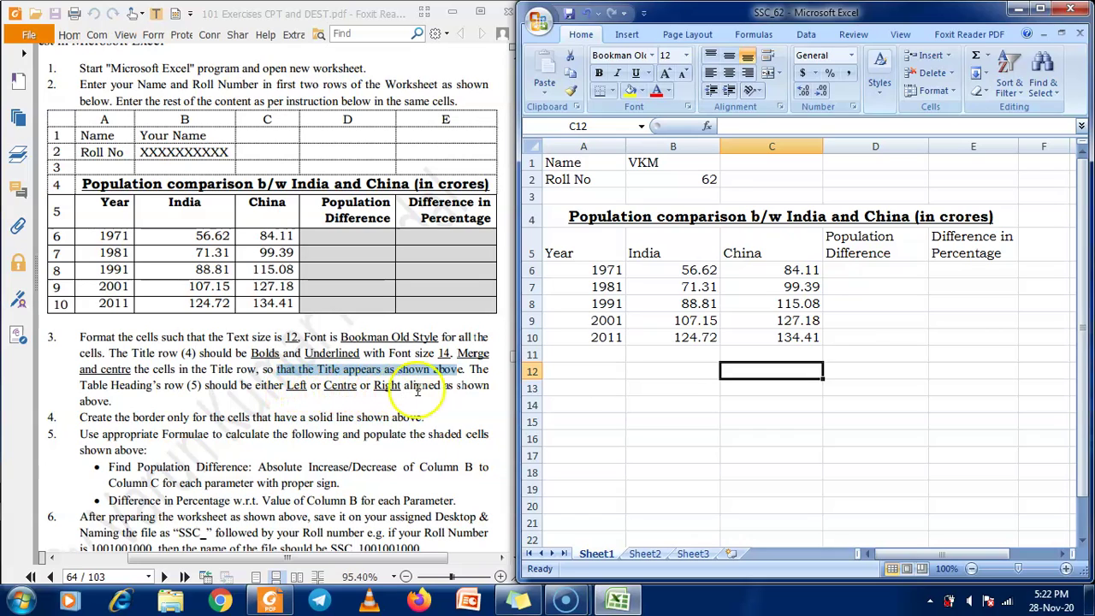
{"action": "left_click", "coordinate": [565, 250]}
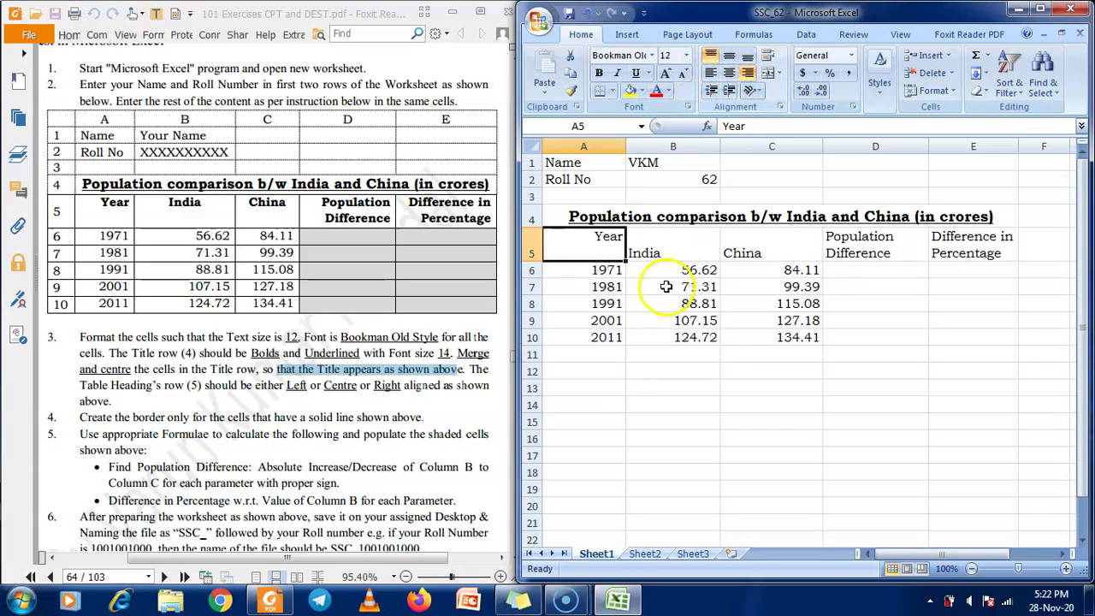
{"action": "left_click", "coordinate": [673, 238]}
{"action": "left_click", "coordinate": [710, 55]}
{"action": "left_click", "coordinate": [765, 247]}
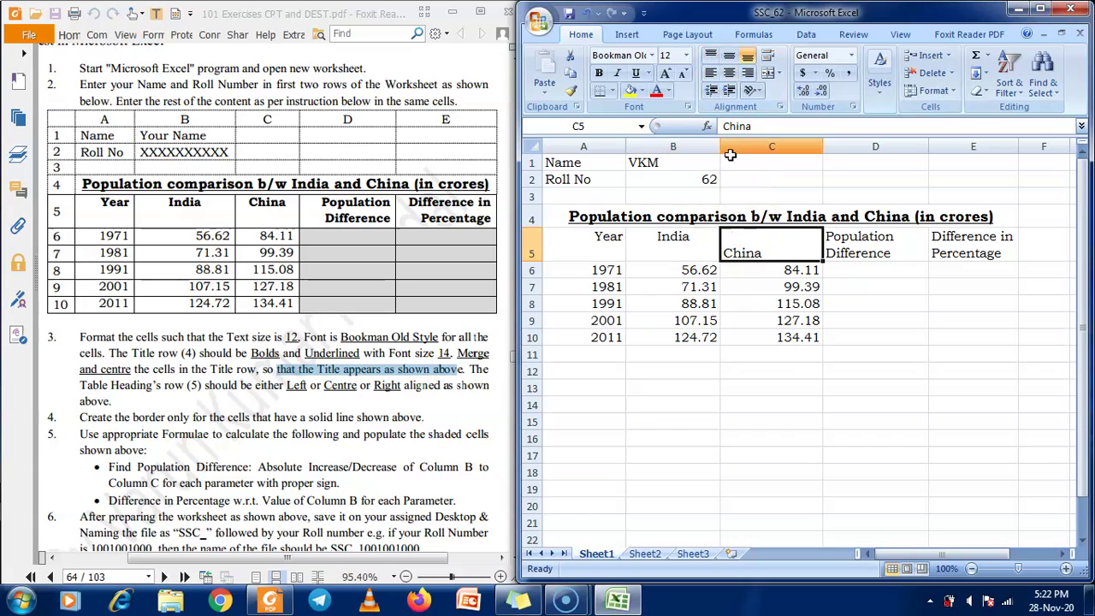
{"action": "left_click", "coordinate": [708, 53]}
Align the Population Difference and Difference in Percentage headings in D5 and E5 to the top and right
{"action": "left_click", "coordinate": [858, 245]}
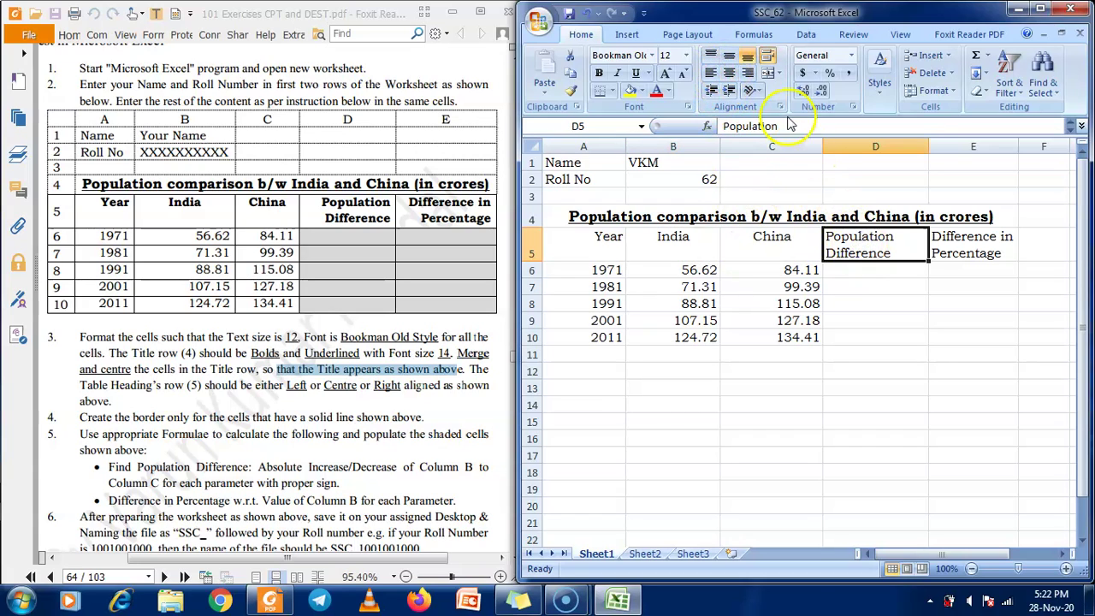
{"action": "left_click", "coordinate": [748, 74]}
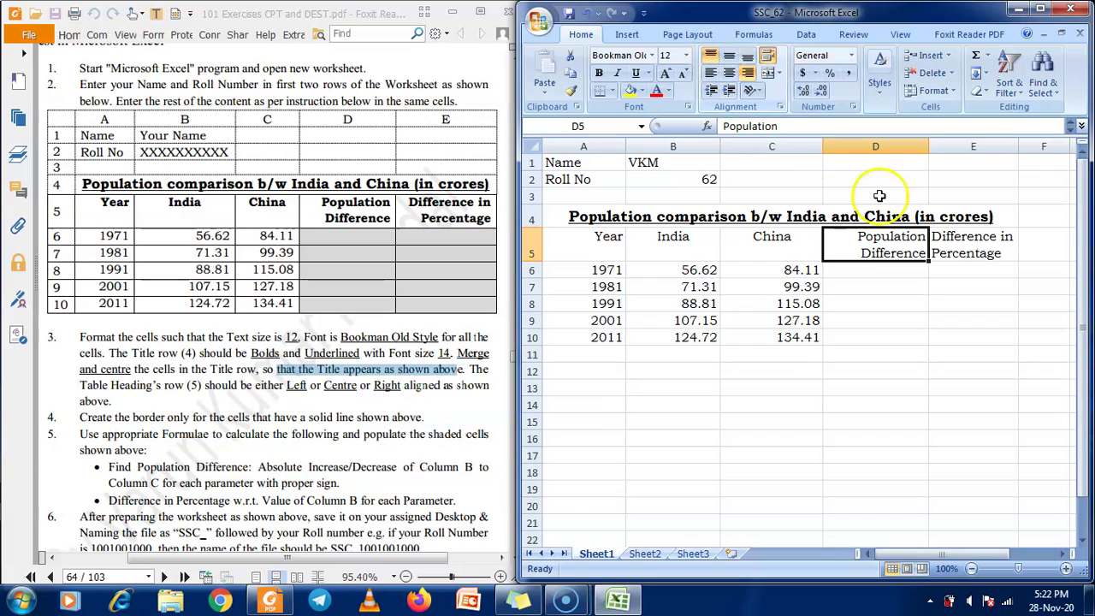
{"action": "left_click", "coordinate": [949, 246]}
{"action": "left_click", "coordinate": [748, 73]}
{"action": "left_click", "coordinate": [709, 56]}
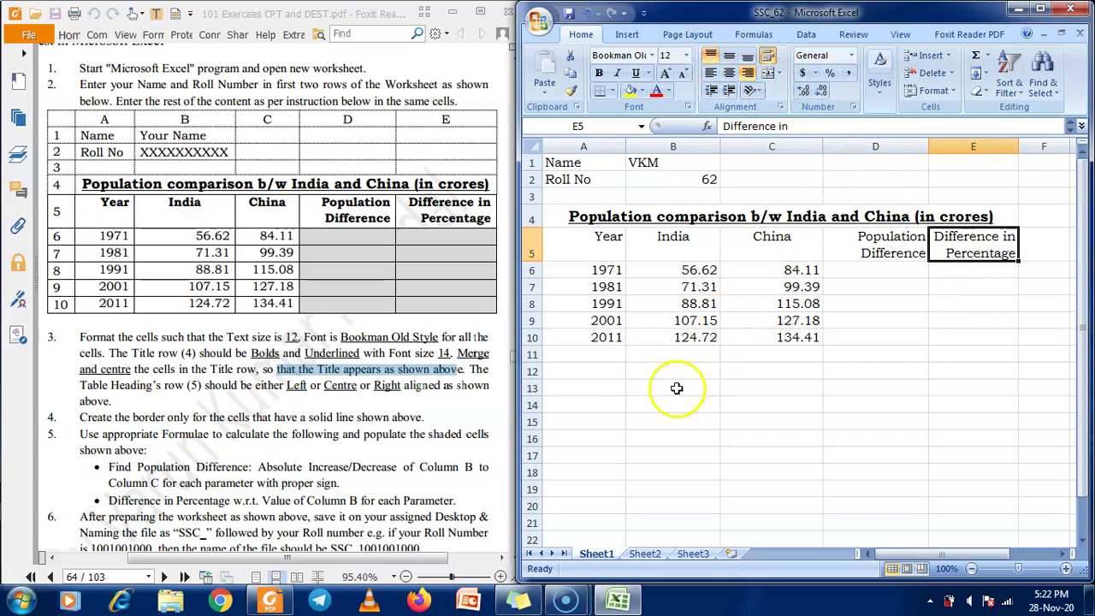
Bold the headings in A5:E5, then widen column E slightly and reduce row 5's height to fit two-line headings
{"action": "left_click_drag", "start_coordinate": [115, 402], "coordinate": [99, 341]}
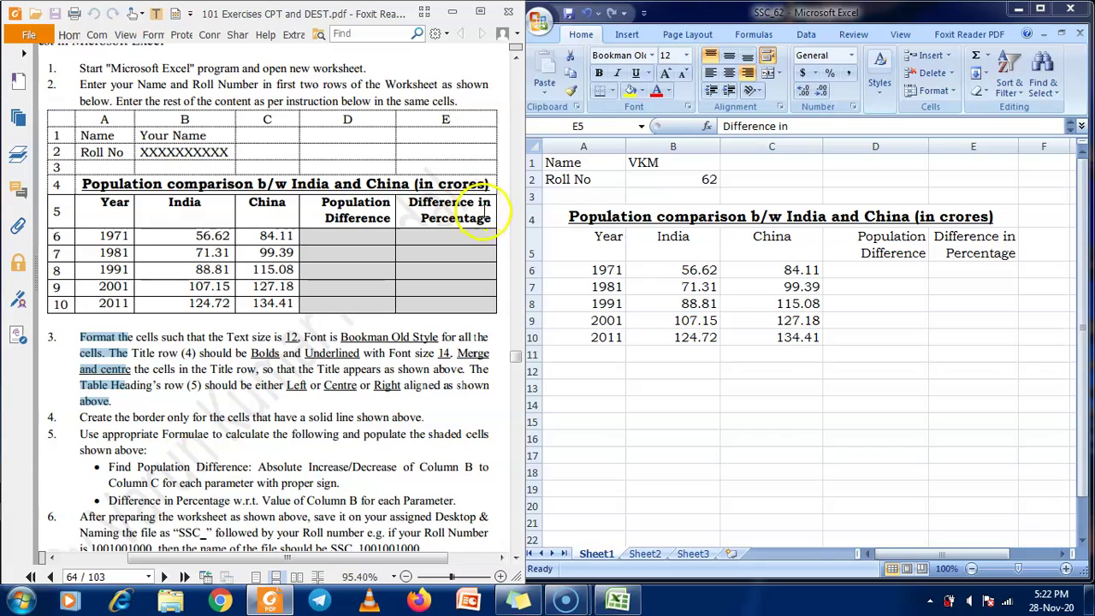
{"action": "left_click", "coordinate": [609, 244]}
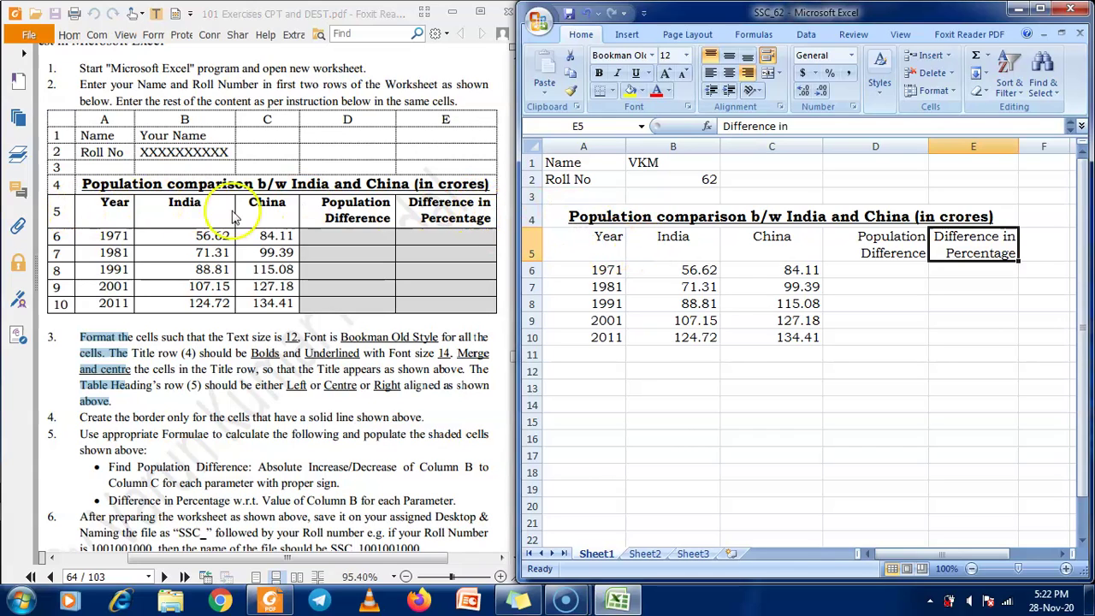
{"action": "left_click_drag", "start_coordinate": [599, 245], "coordinate": [947, 248]}
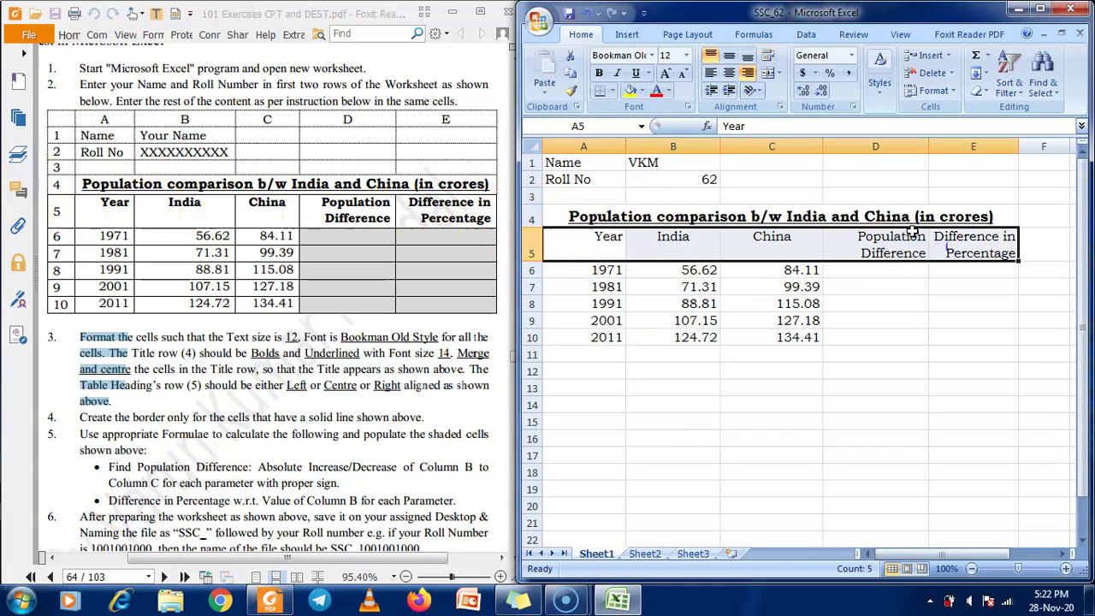
{"action": "left_click", "coordinate": [599, 73]}
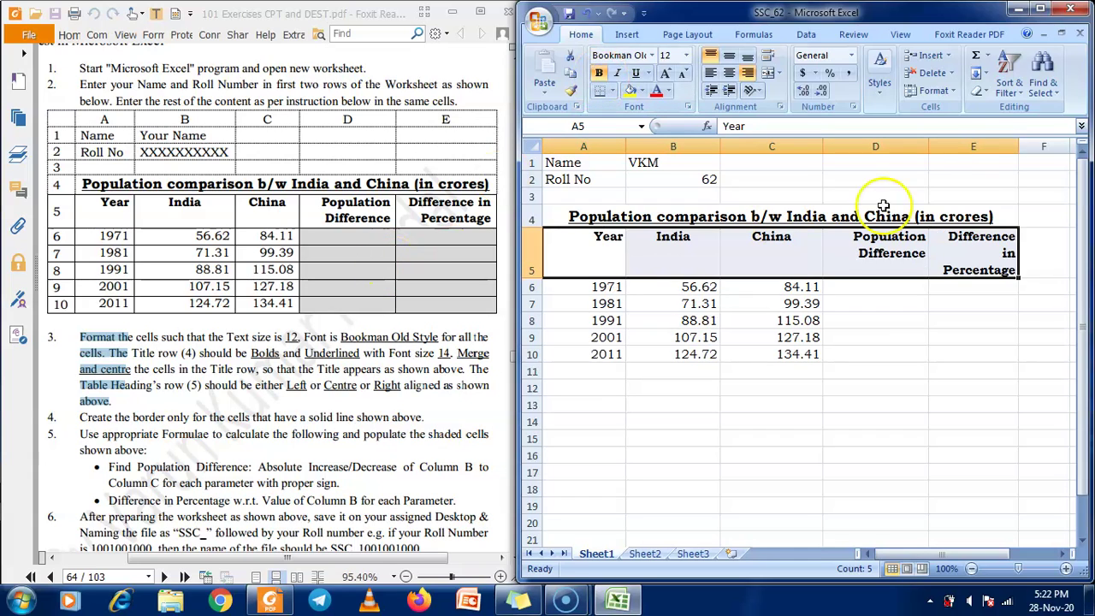
{"action": "left_click_drag", "start_coordinate": [1018, 147], "coordinate": [1027, 148]}
{"action": "left_click_drag", "start_coordinate": [537, 277], "coordinate": [540, 265]}
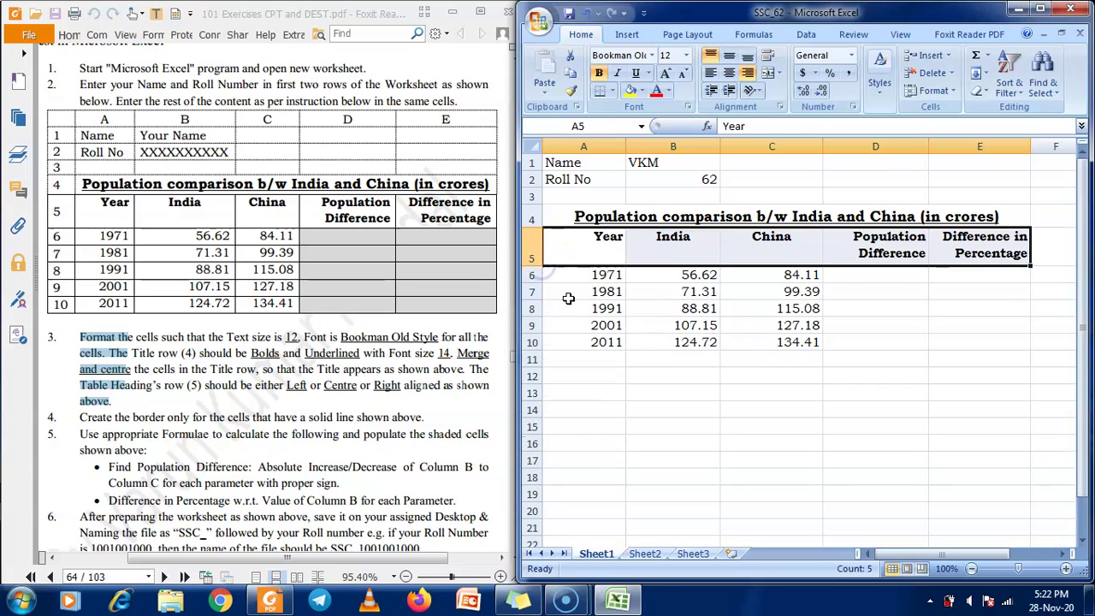
Switch to the exercise PDF in Foxit Reader and examine instruction 4 and the sample table for the cells with solid borders
{"action": "left_click", "coordinate": [629, 342]}
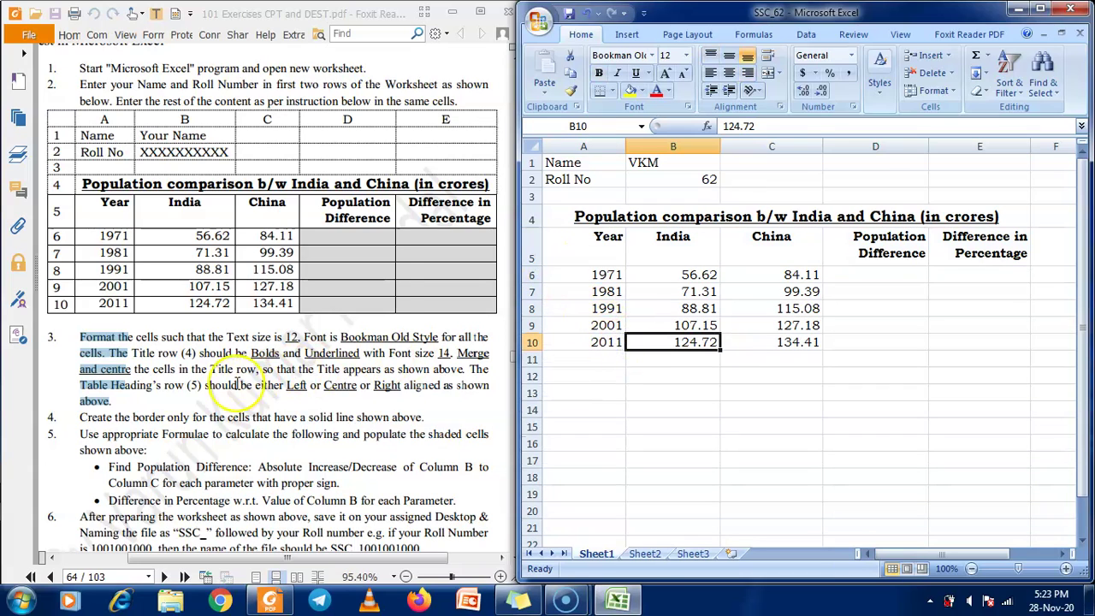
{"action": "left_click", "coordinate": [89, 419]}
{"action": "left_click_drag", "start_coordinate": [89, 419], "coordinate": [425, 418]}
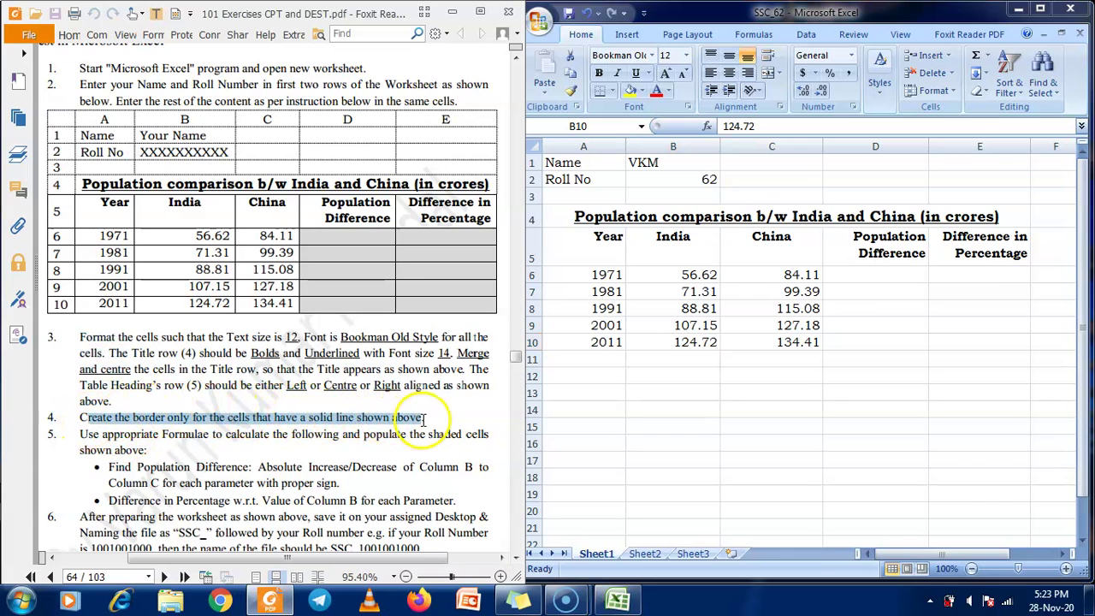
{"action": "double_click", "coordinate": [340, 11]}
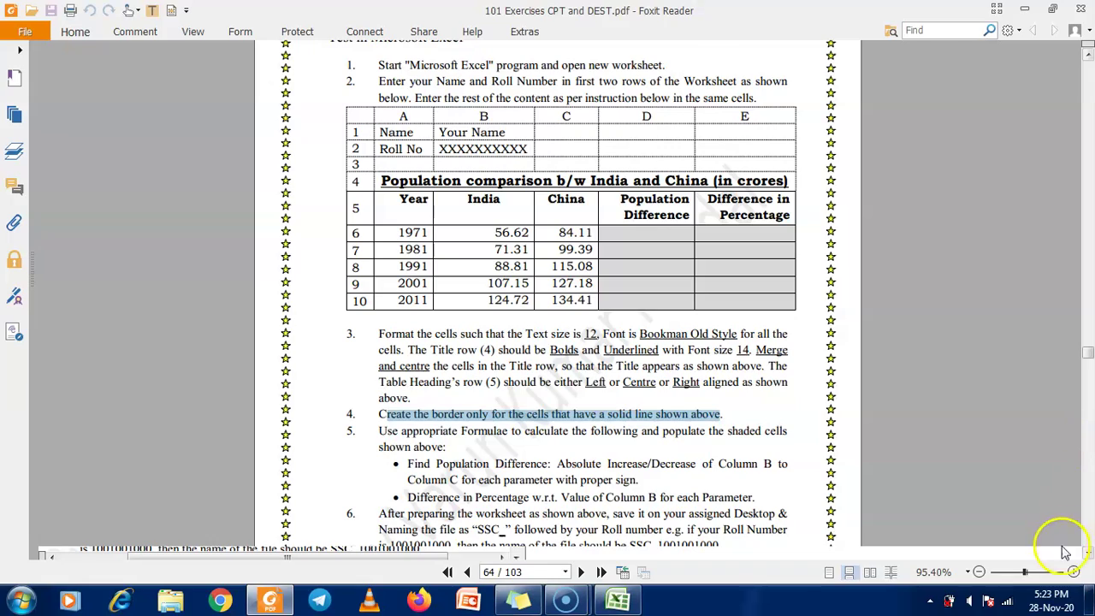
{"action": "left_click", "coordinate": [1074, 571]}
{"action": "scroll", "coordinate": [487, 282], "scroll_direction": "up", "scroll_amount": 4}
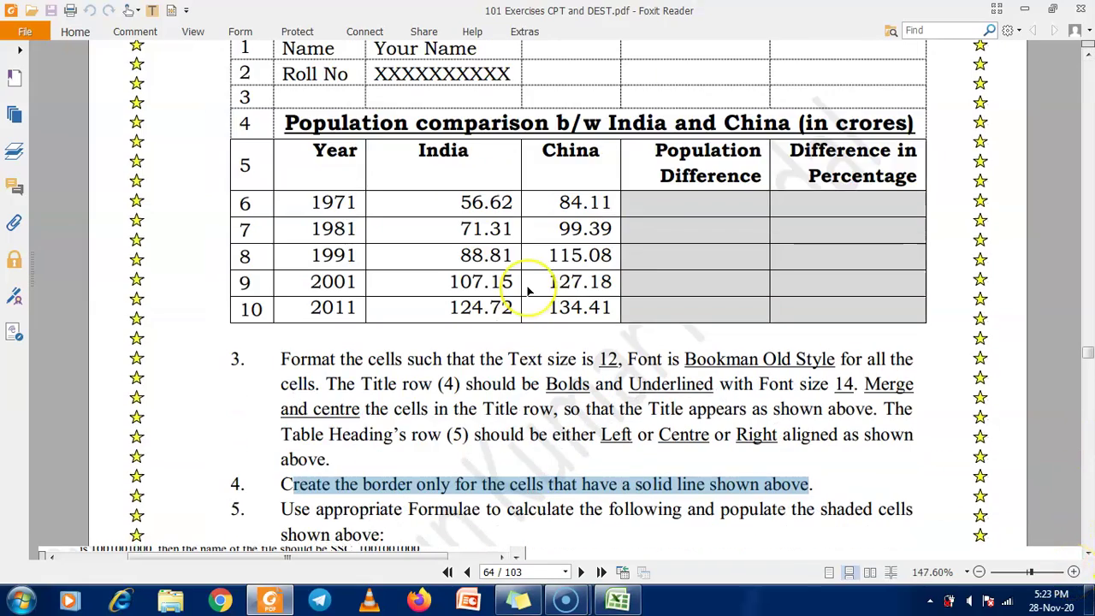
{"action": "scroll", "coordinate": [527, 292], "scroll_direction": "up", "scroll_amount": 1}
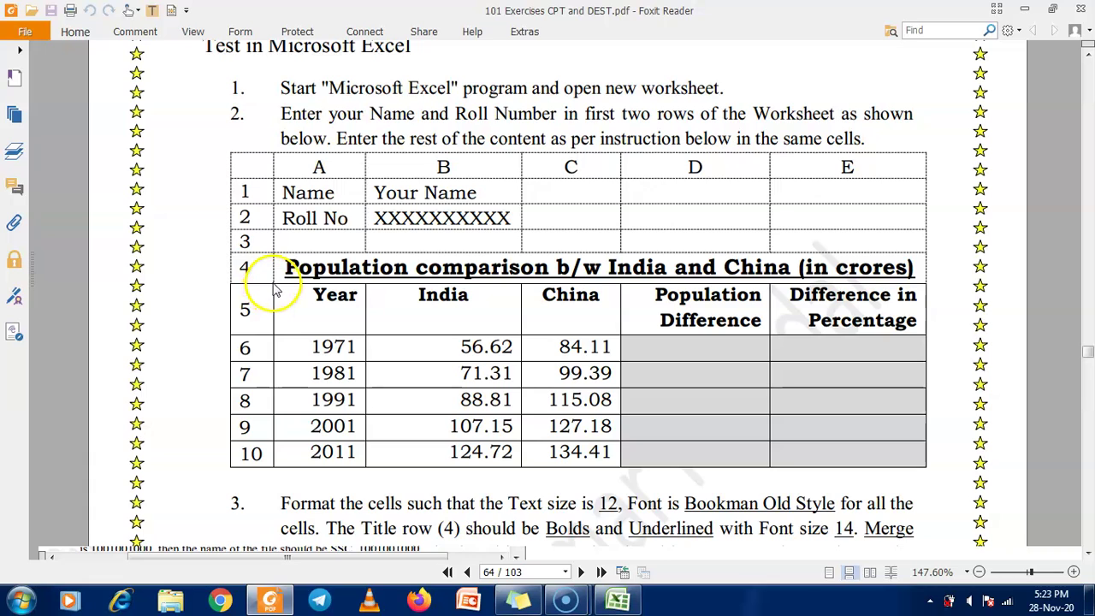
{"action": "left_click_drag", "start_coordinate": [273, 283], "coordinate": [927, 467]}
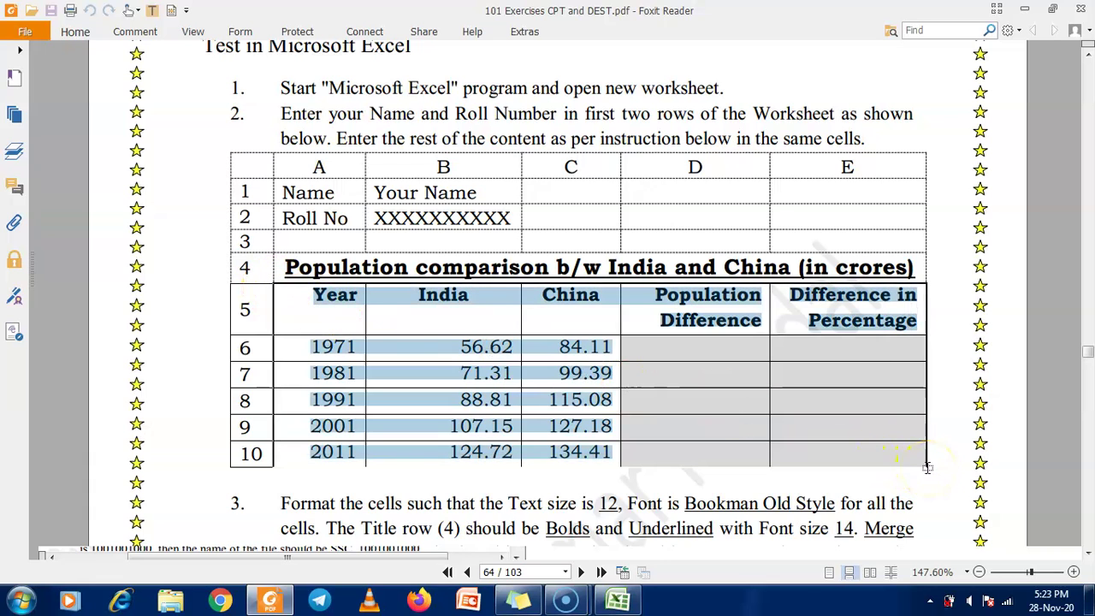
{"action": "left_click", "coordinate": [691, 411]}
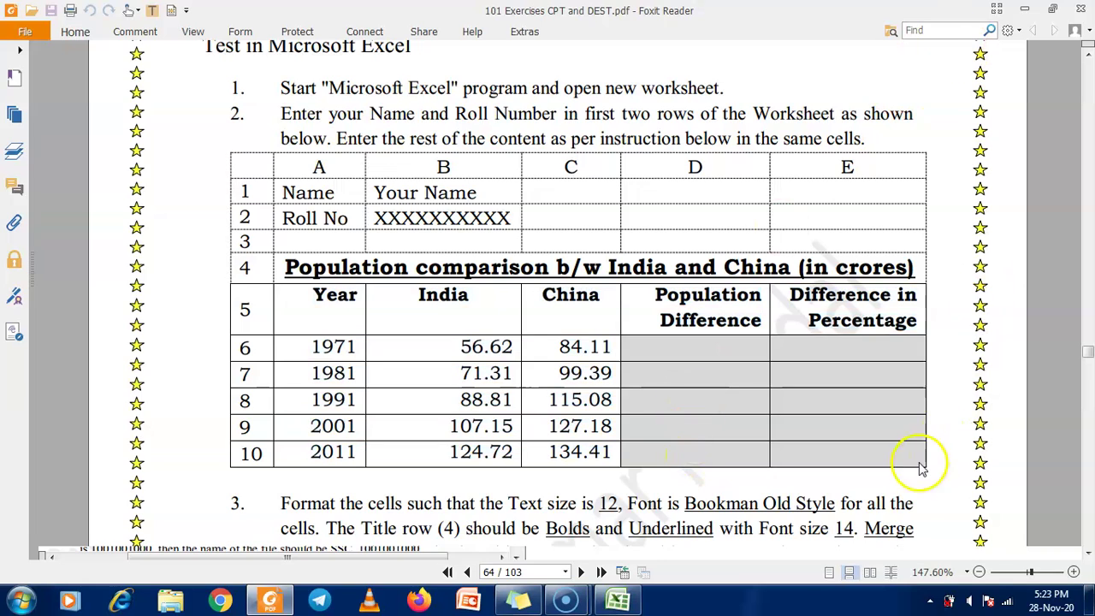
{"action": "left_click", "coordinate": [979, 571]}
{"action": "left_click", "coordinate": [979, 571]}
{"action": "left_click", "coordinate": [979, 571]}
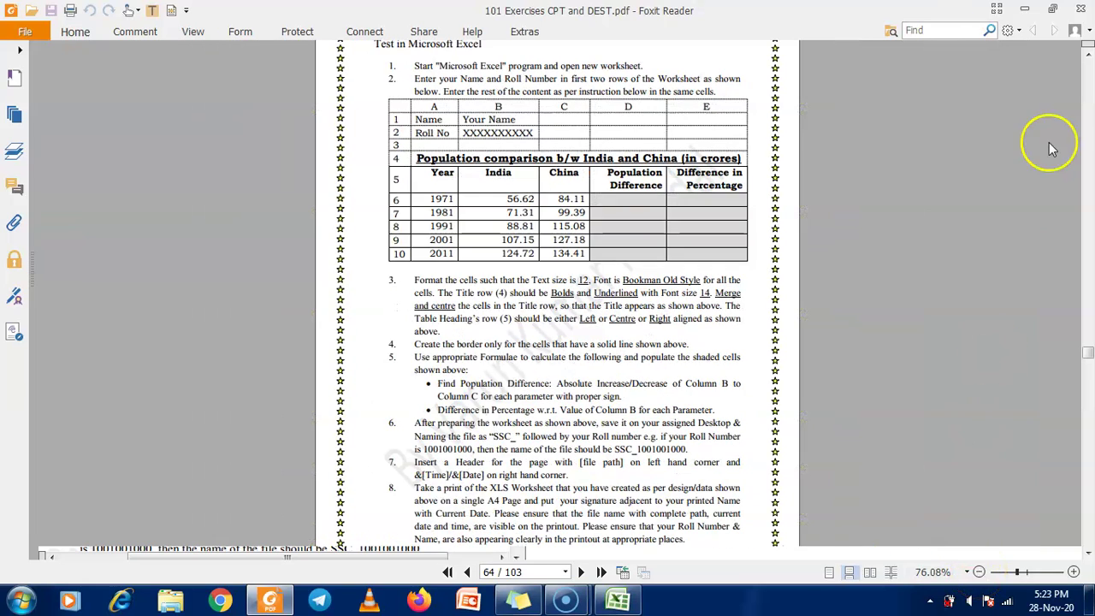
{"action": "left_click", "coordinate": [1052, 9]}
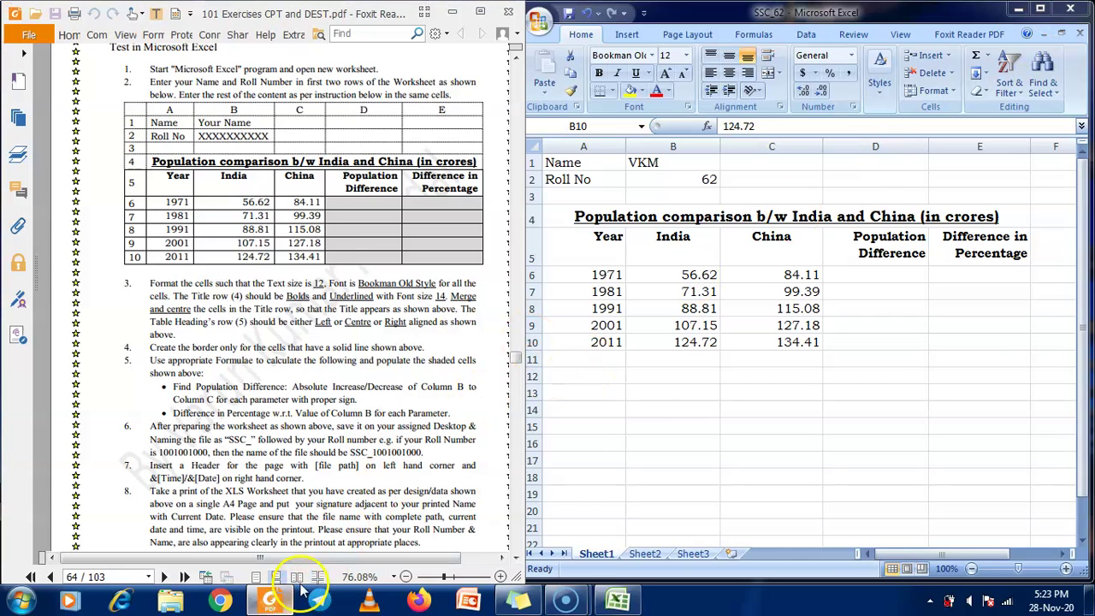
{"action": "left_click_drag", "start_coordinate": [313, 563], "coordinate": [338, 562]}
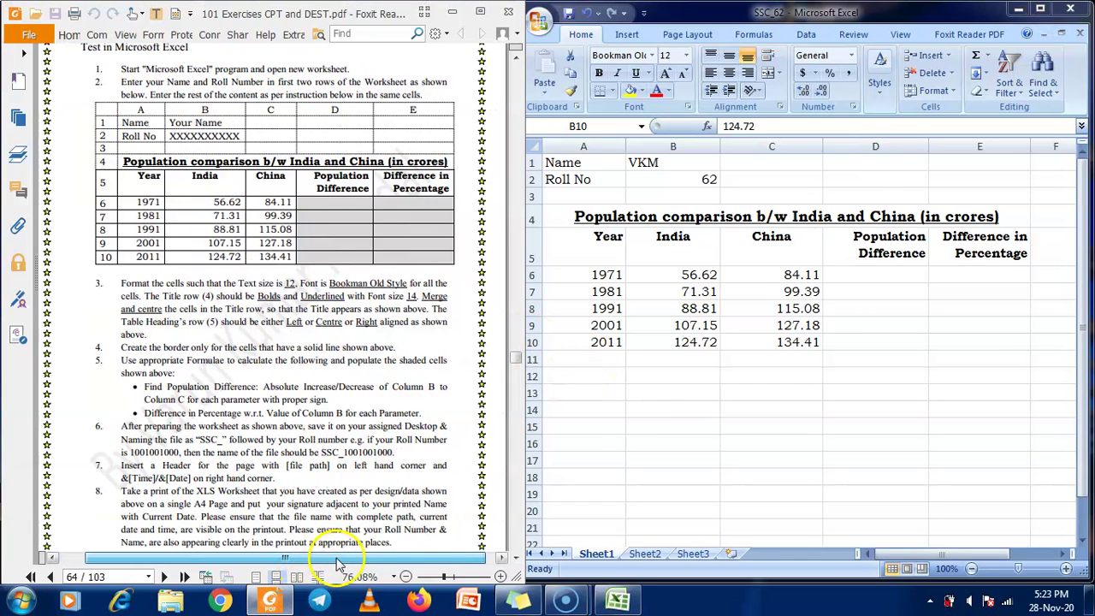
{"action": "left_click", "coordinate": [500, 575]}
{"action": "left_click_drag", "start_coordinate": [391, 560], "coordinate": [443, 570]}
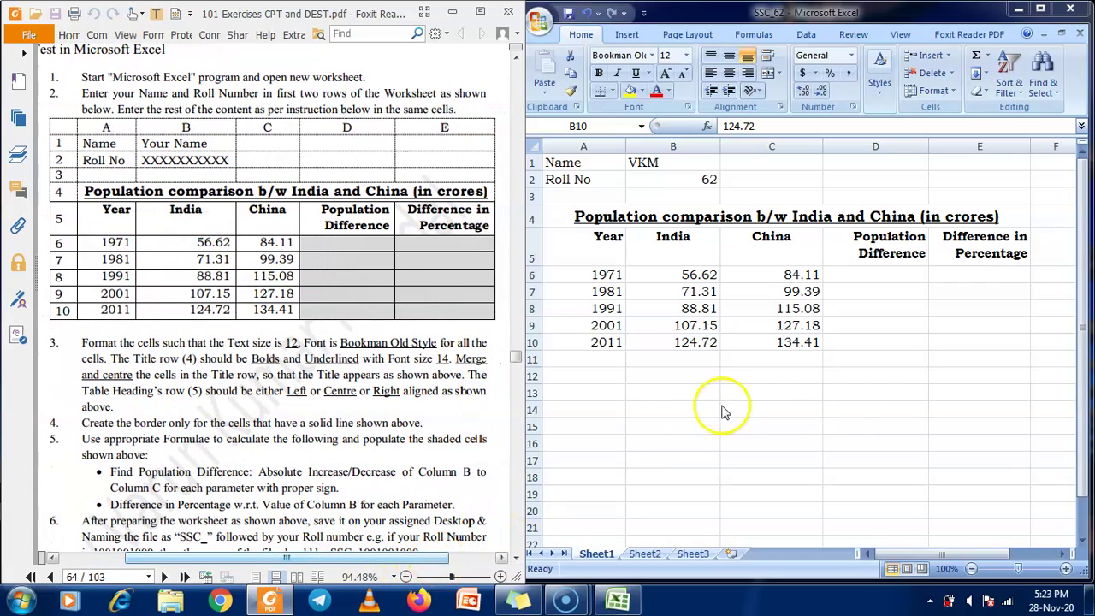
Back in Excel, apply all borders to the population table in A5:E10
{"action": "left_click", "coordinate": [581, 248]}
{"action": "left_click_drag", "start_coordinate": [581, 248], "coordinate": [980, 342]}
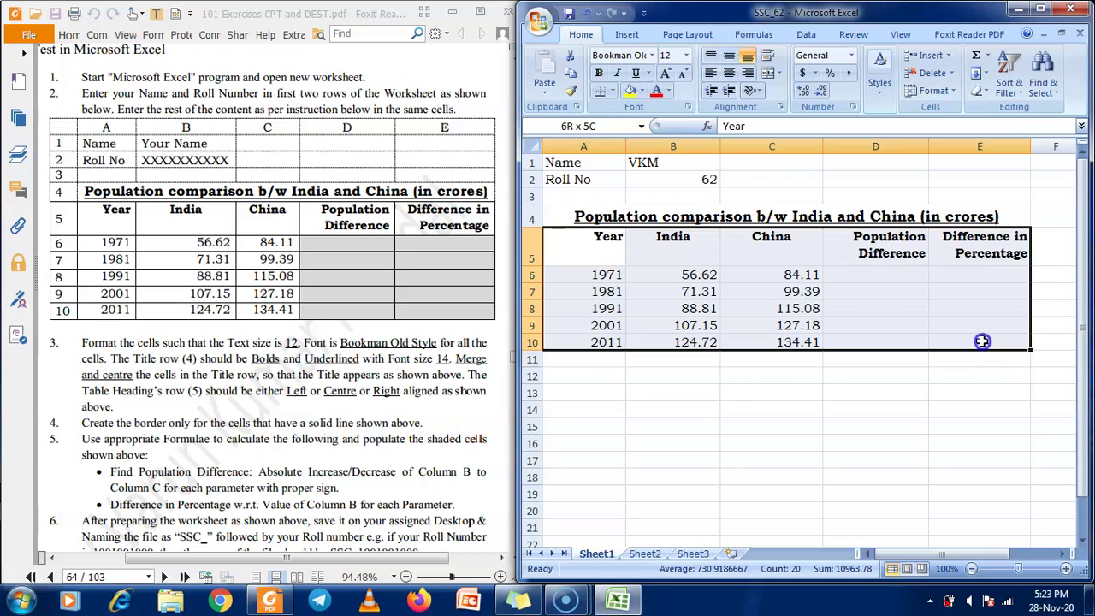
{"action": "left_click", "coordinate": [613, 93]}
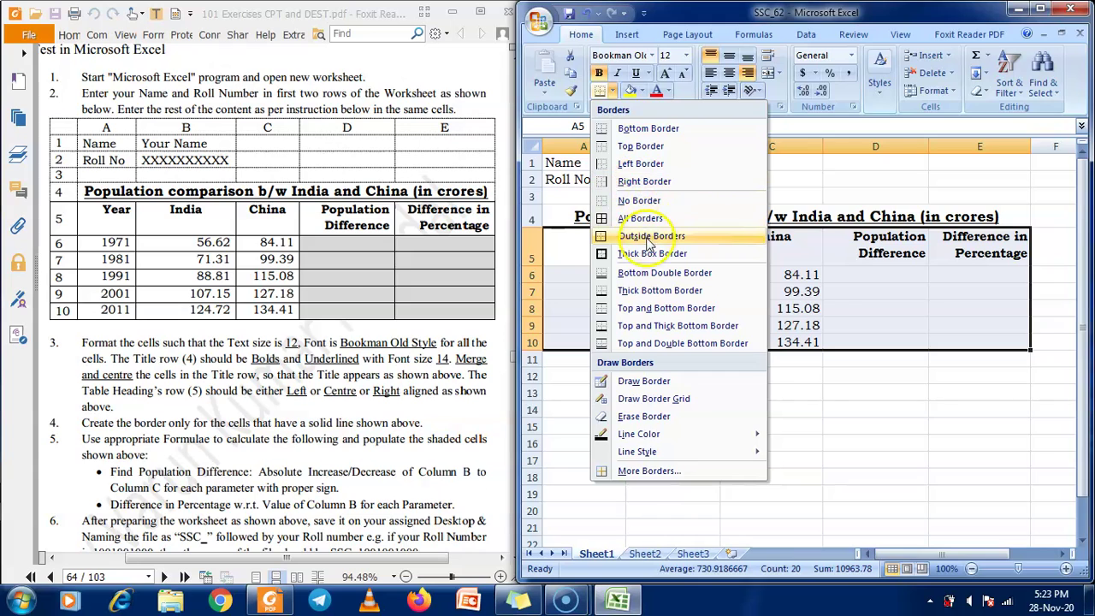
{"action": "left_click", "coordinate": [619, 306]}
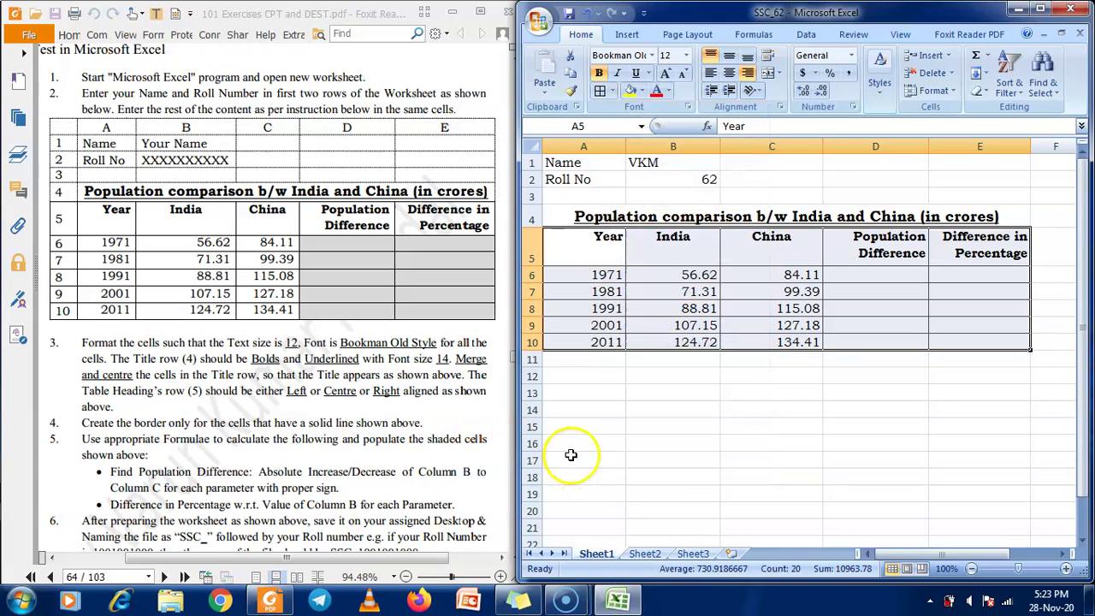
{"action": "left_click", "coordinate": [657, 423]}
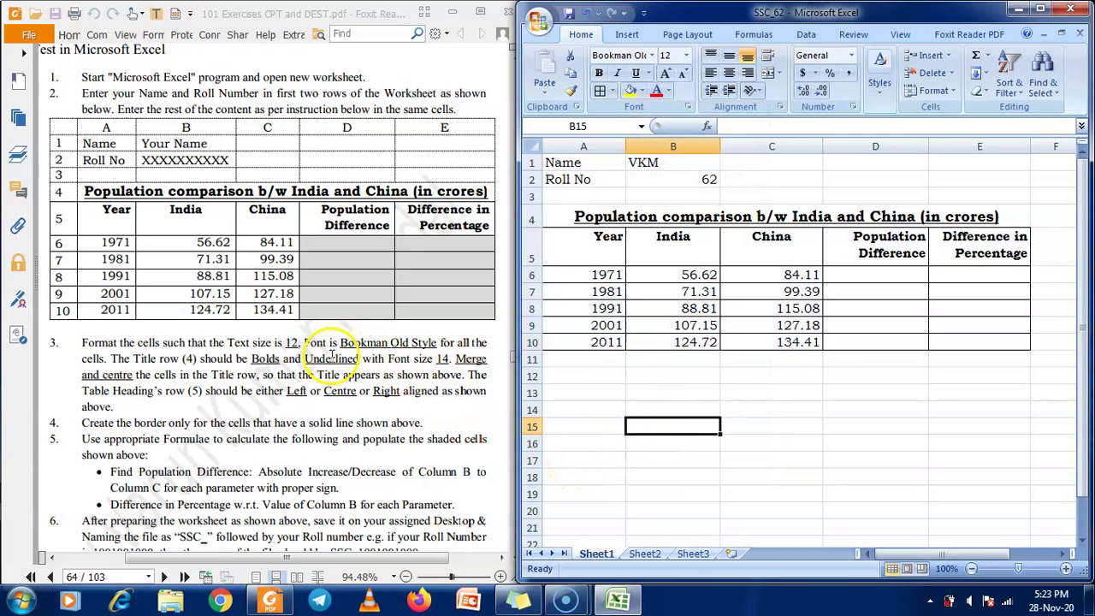
Following instruction 5, calculate the Population Difference in D6 with =ABS(C6-B6) and fill the formula down to D10
{"action": "left_click", "coordinate": [214, 414]}
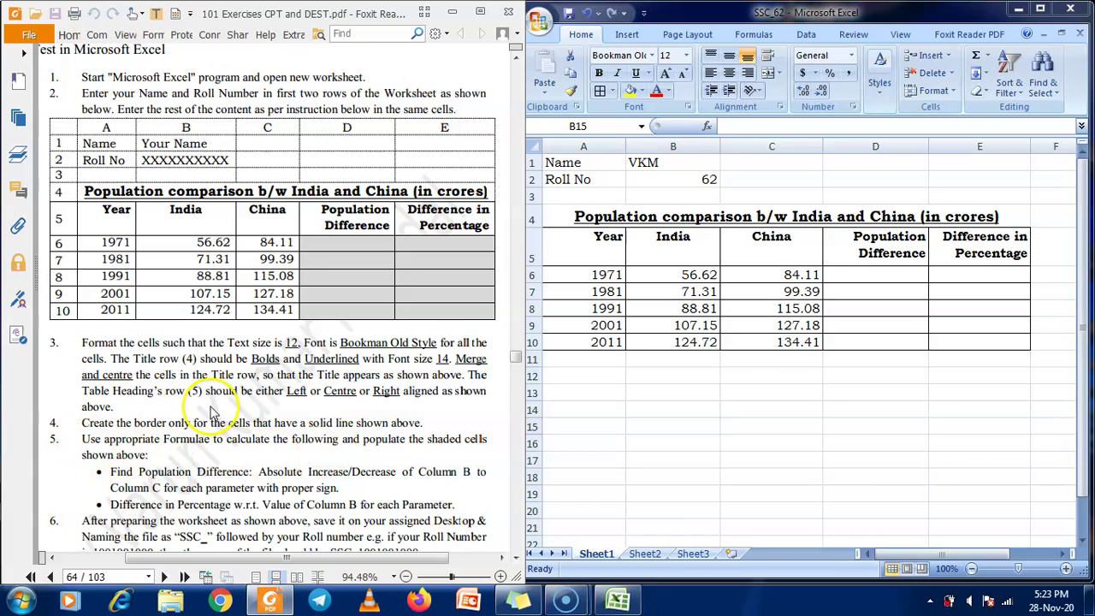
{"action": "scroll", "coordinate": [188, 411], "scroll_direction": "down", "scroll_amount": 3}
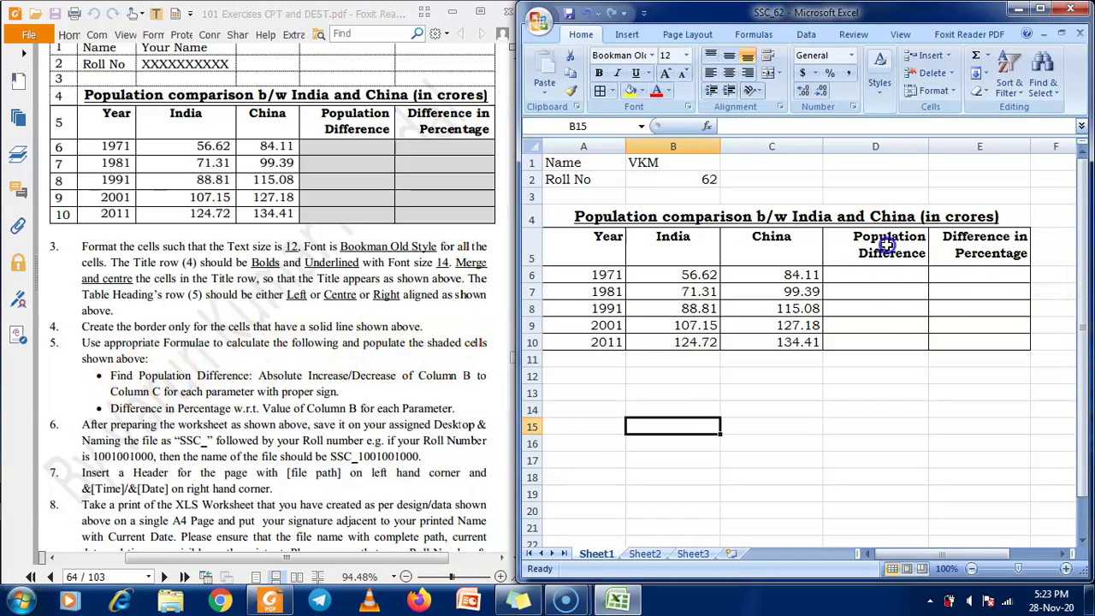
{"action": "left_click_drag", "start_coordinate": [259, 377], "coordinate": [335, 391]}
{"action": "left_click", "coordinate": [795, 276]}
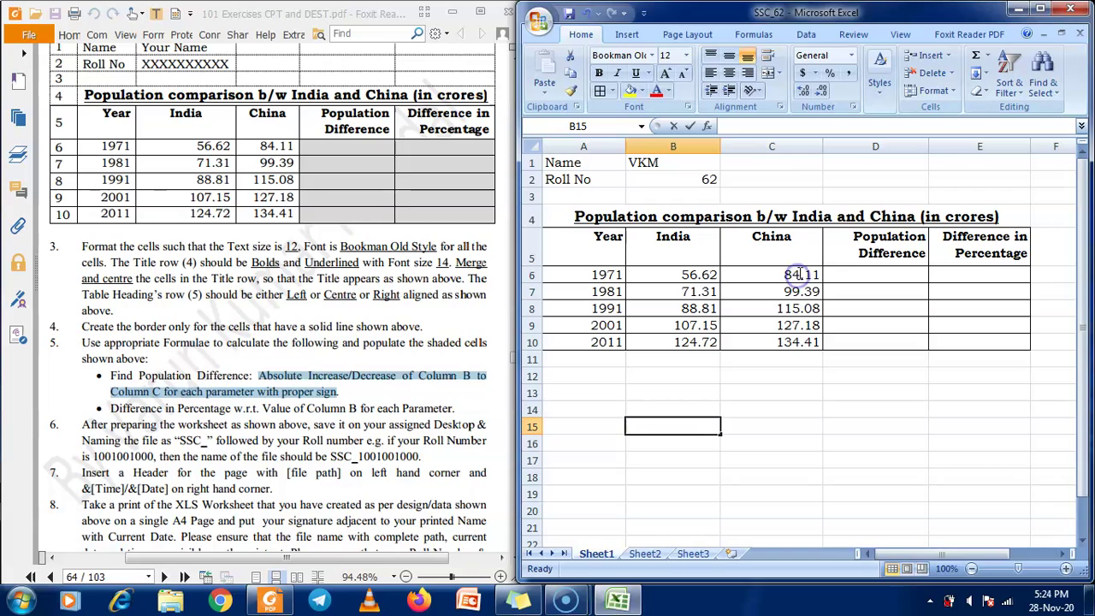
{"action": "left_click", "coordinate": [872, 271]}
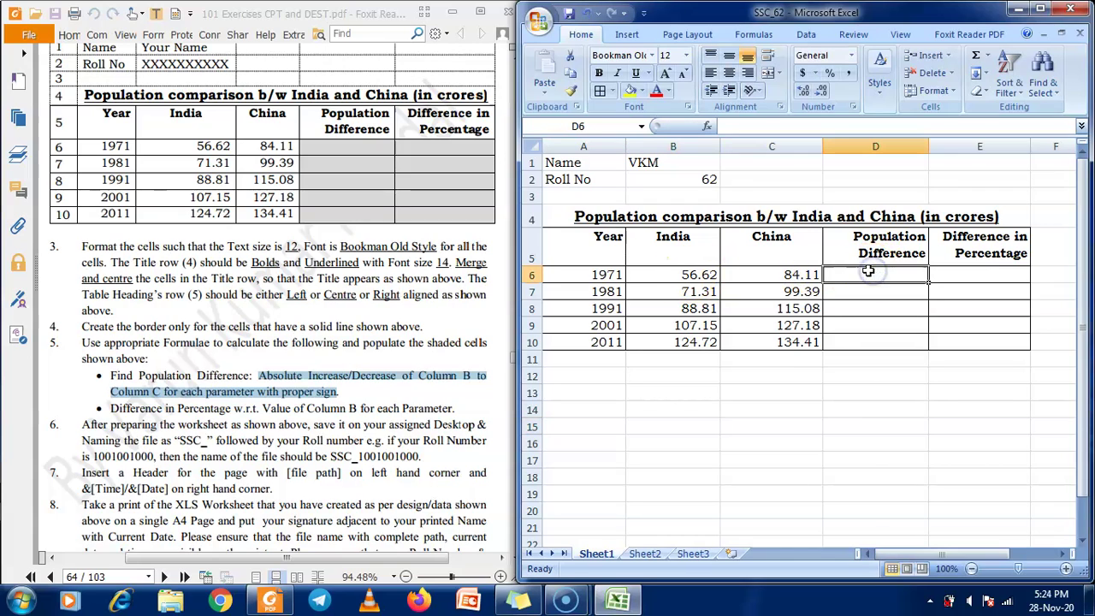
{"action": "type", "text": "=ABS"}
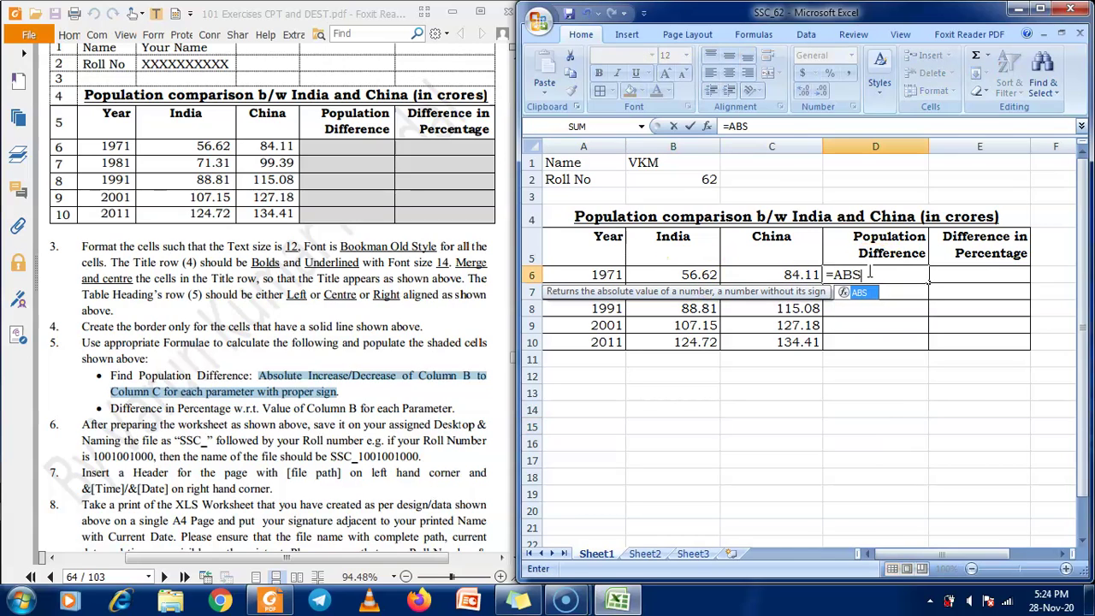
{"action": "type", "text": "("}
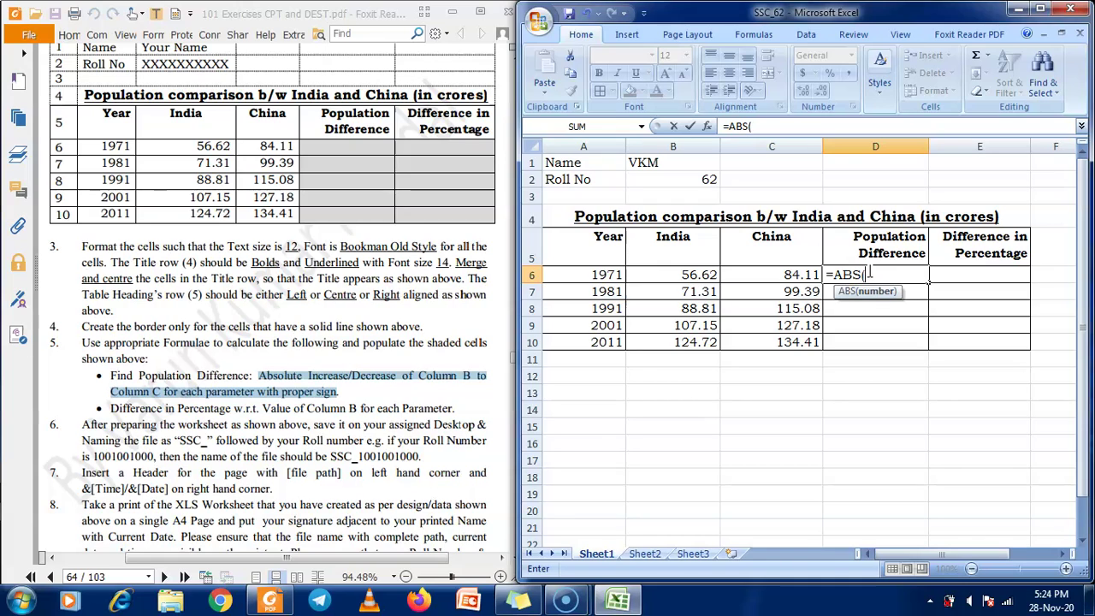
{"action": "left_click", "coordinate": [806, 275]}
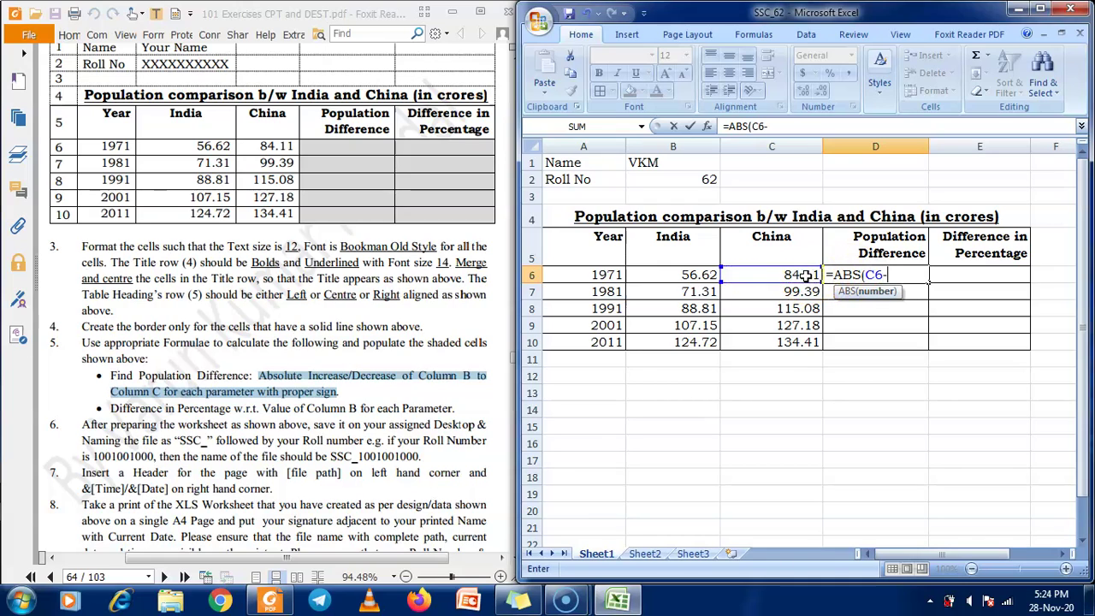
{"action": "type", "text": "-"}
{"action": "left_click", "coordinate": [707, 277]}
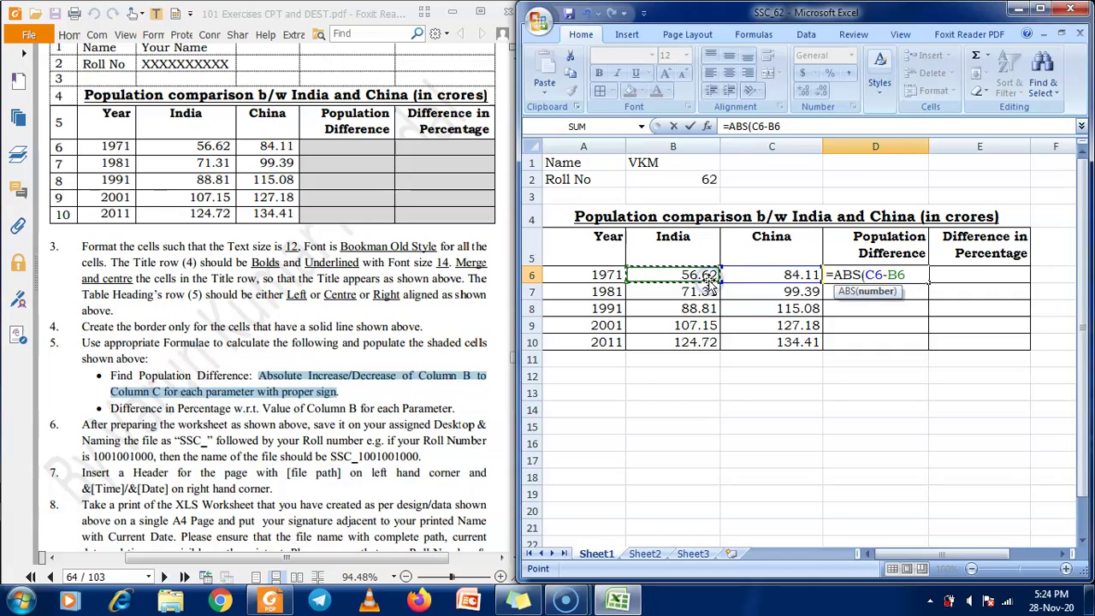
{"action": "key", "text": "Return"}
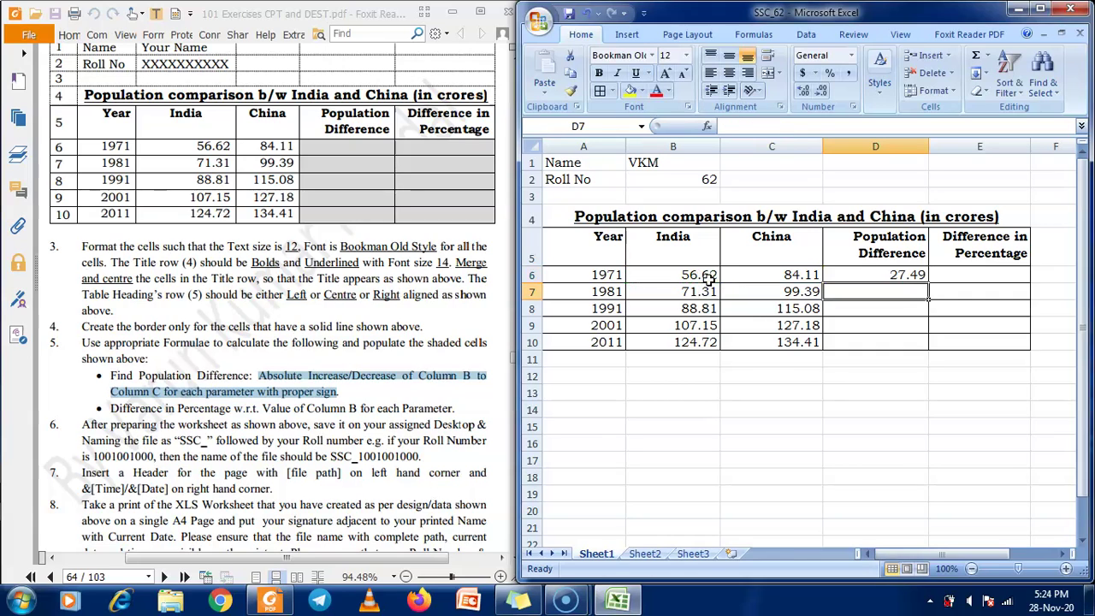
{"action": "left_click", "coordinate": [895, 272]}
{"action": "left_click_drag", "start_coordinate": [928, 285], "coordinate": [928, 349]}
Calculate the Difference in Percentage in E6 with =D6/B6 * 100 and fill the formula down to E10
{"action": "left_click", "coordinate": [953, 273]}
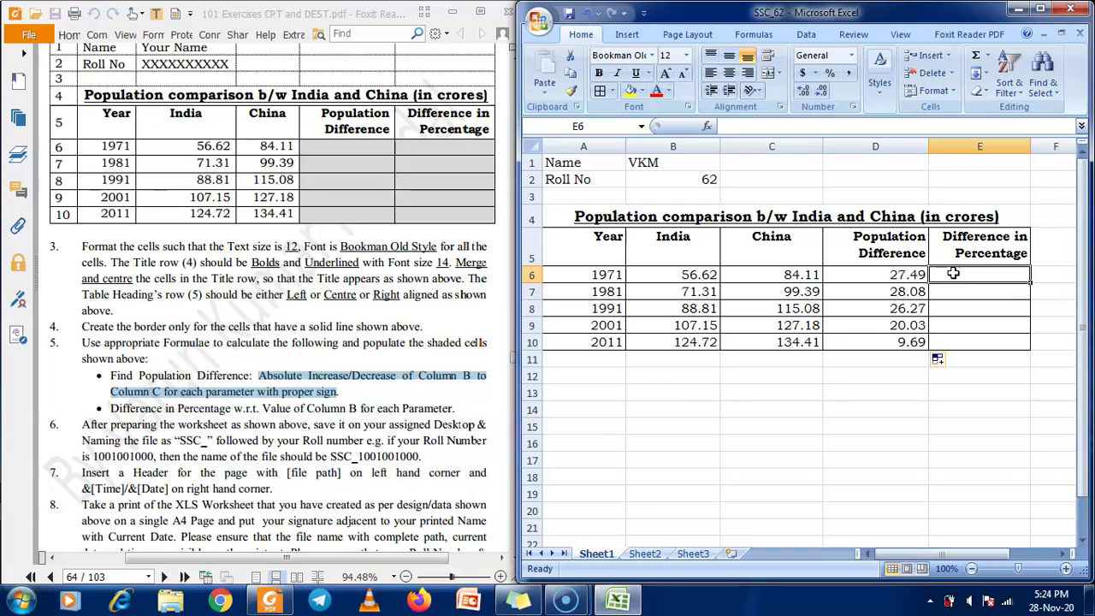
{"action": "type", "text": "="}
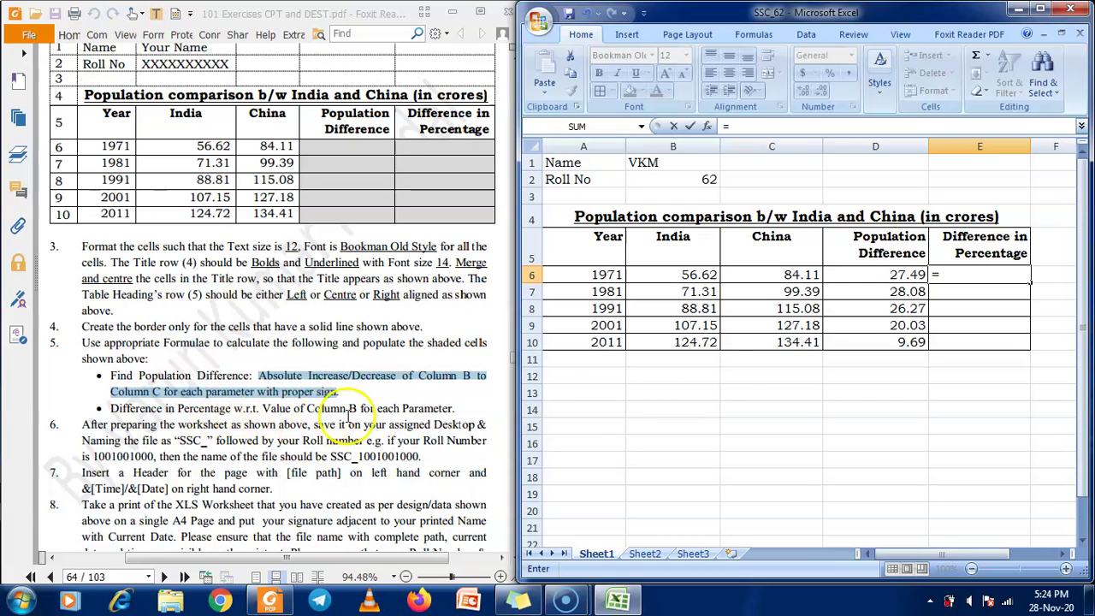
{"action": "left_click", "coordinate": [894, 275]}
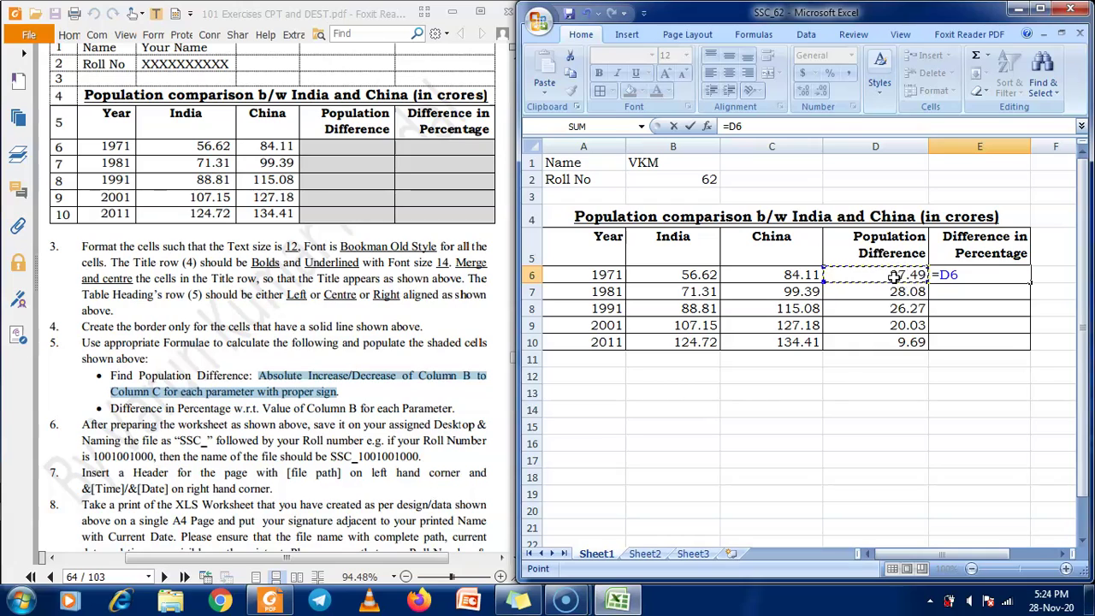
{"action": "left_click", "coordinate": [691, 278]}
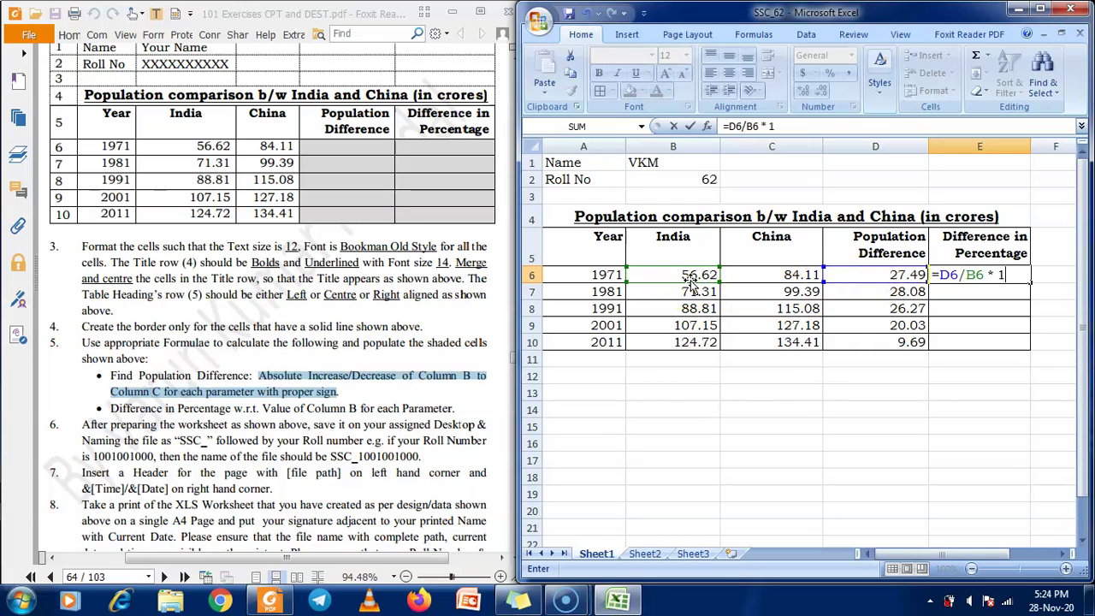
{"action": "key", "text": "Return"}
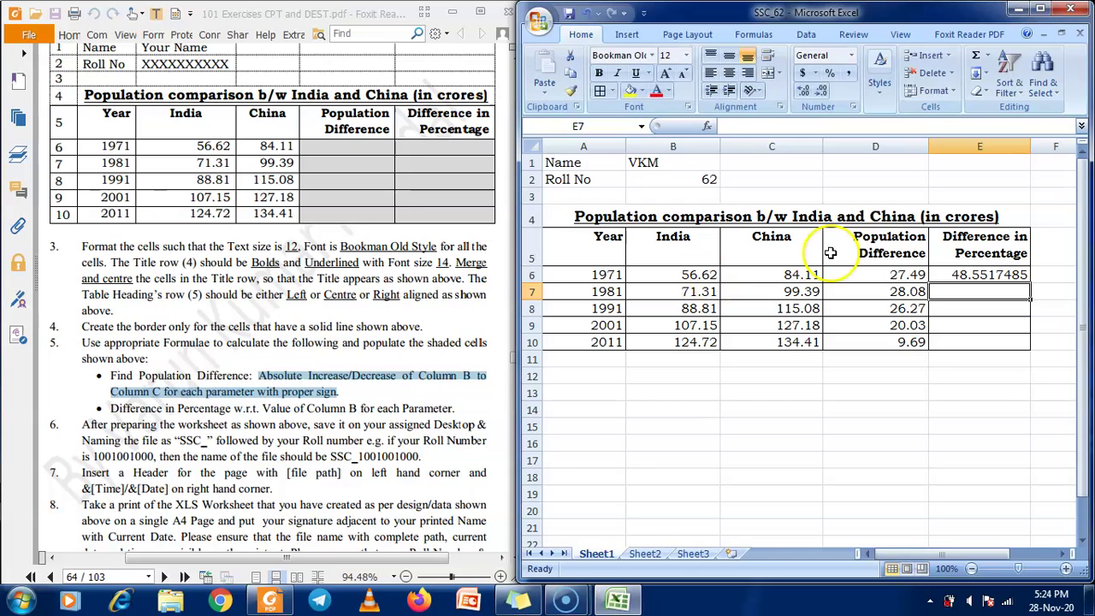
{"action": "left_click", "coordinate": [1022, 272]}
{"action": "left_click_drag", "start_coordinate": [1030, 281], "coordinate": [1032, 347]}
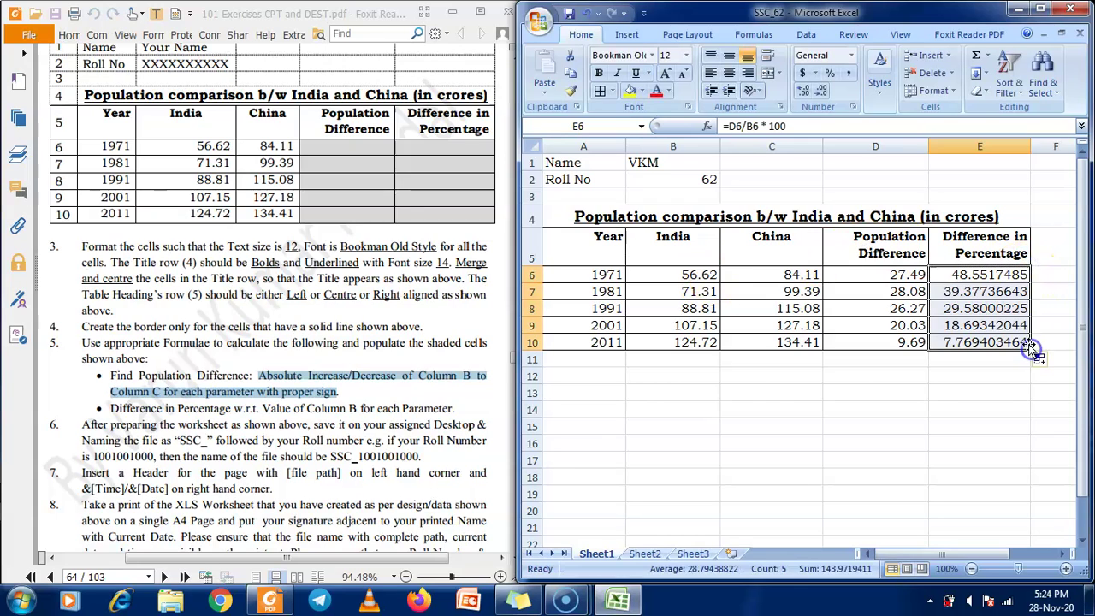
Format the calculated values in D6:E10 as numbers with two decimal places
{"action": "left_click", "coordinate": [881, 321]}
{"action": "left_click_drag", "start_coordinate": [712, 273], "coordinate": [721, 339]}
{"action": "left_click_drag", "start_coordinate": [789, 278], "coordinate": [791, 342]}
{"action": "left_click_drag", "start_coordinate": [903, 274], "coordinate": [1000, 342]}
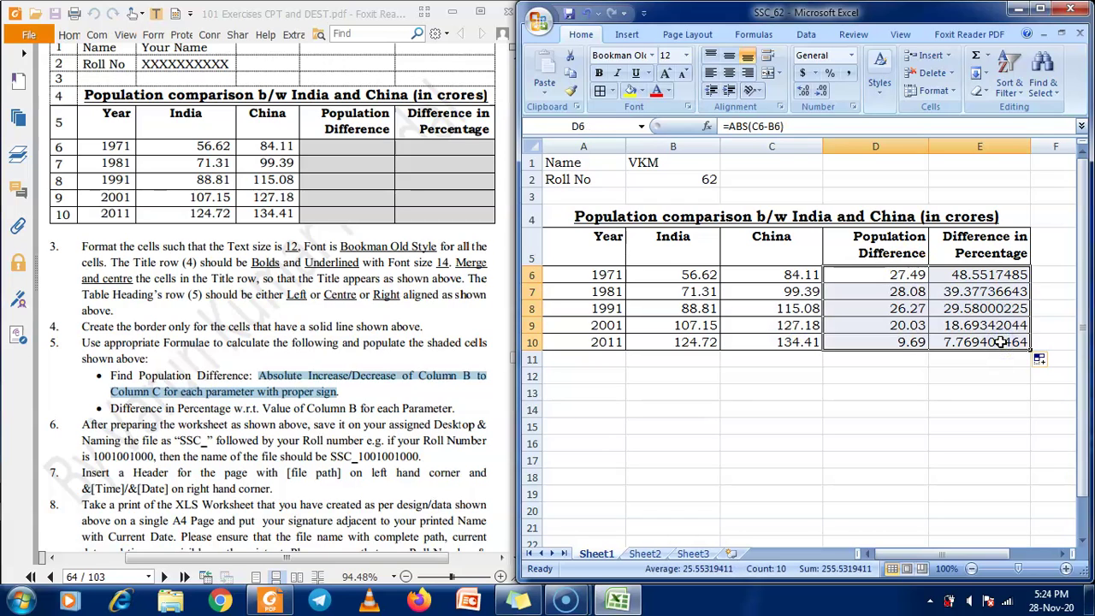
{"action": "double_click", "coordinate": [877, 19]}
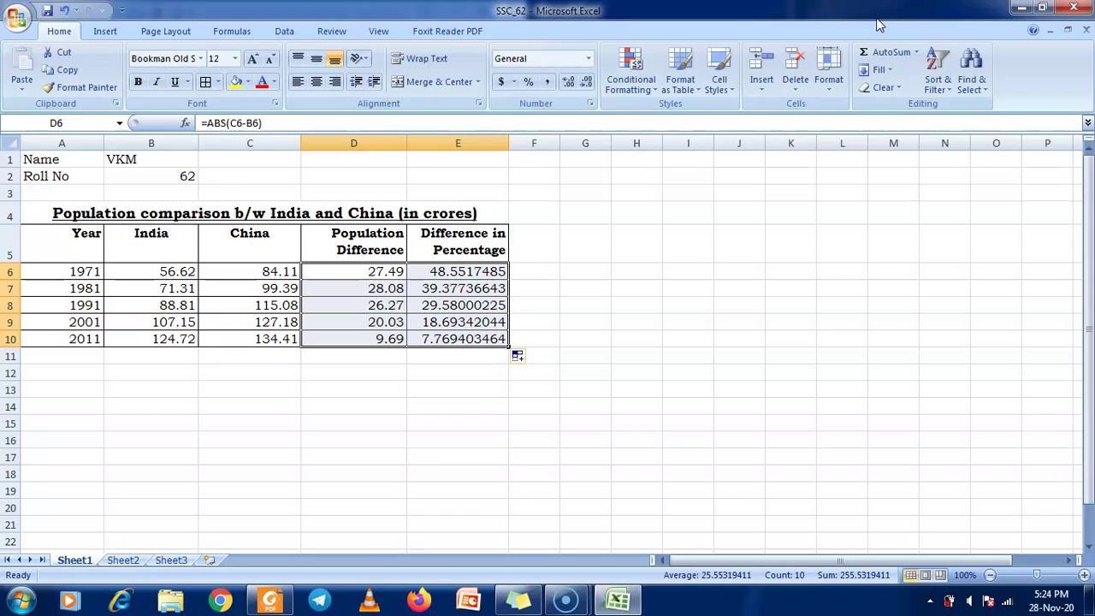
{"action": "left_click", "coordinate": [589, 89]}
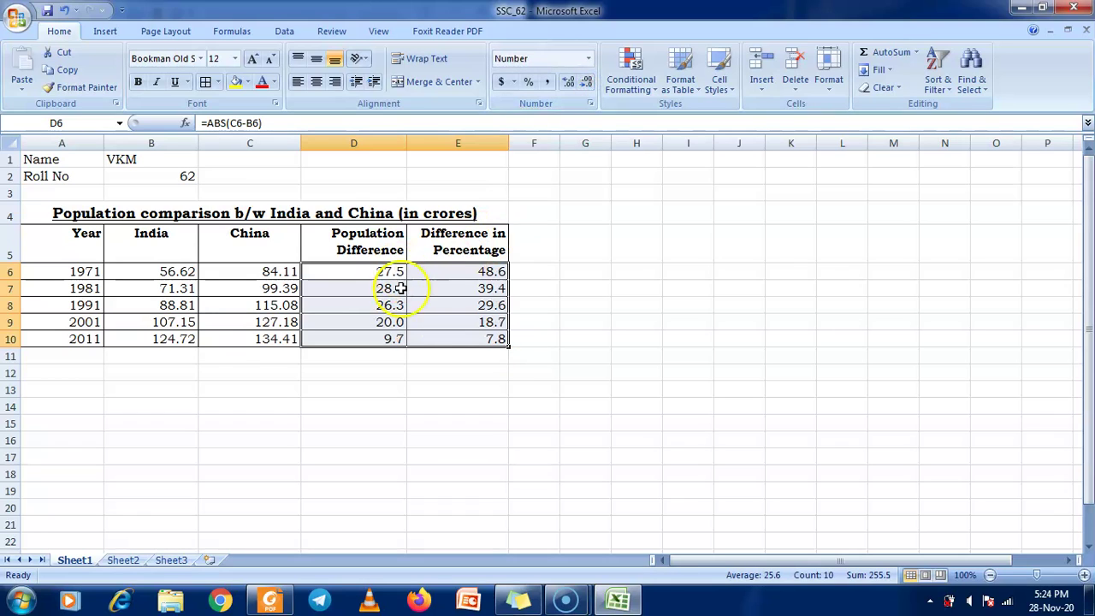
{"action": "left_click", "coordinate": [568, 81]}
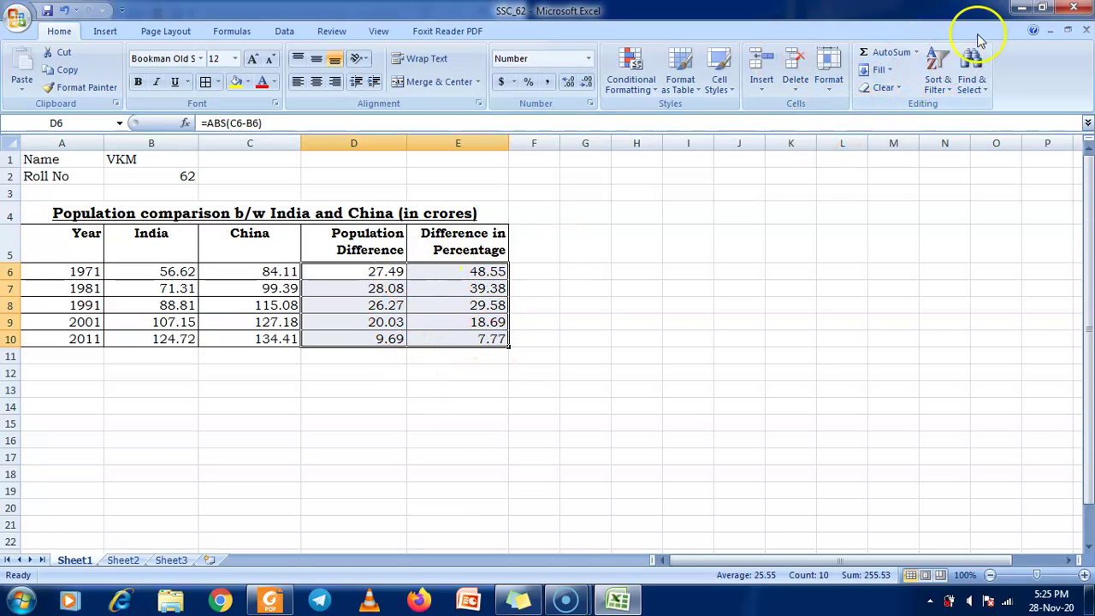
{"action": "left_click", "coordinate": [1042, 9]}
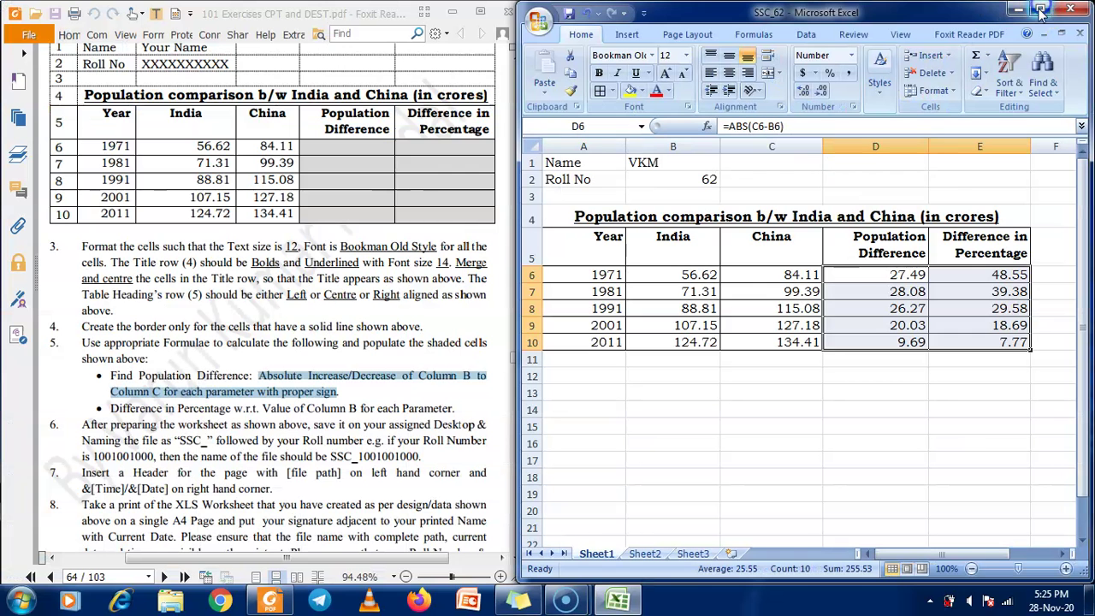
Following instruction 6 in the PDF, save the finished worksheet in workbook SSC_62
{"action": "left_click", "coordinate": [787, 341]}
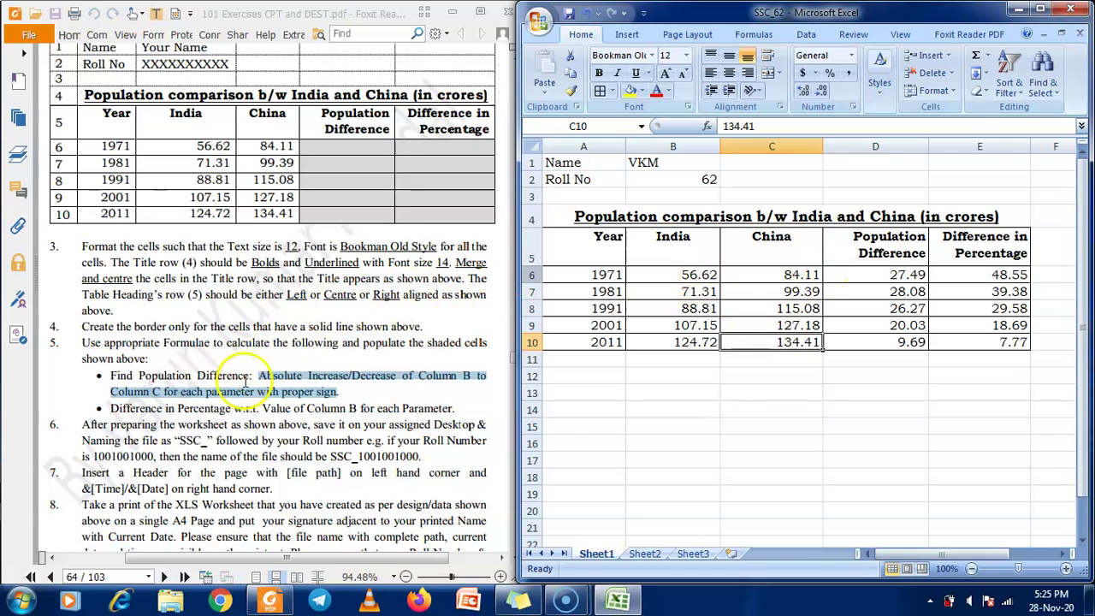
{"action": "scroll", "coordinate": [227, 400], "scroll_direction": "down", "scroll_amount": 2}
{"action": "scroll", "coordinate": [813, 416], "scroll_direction": "up", "scroll_amount": 2}
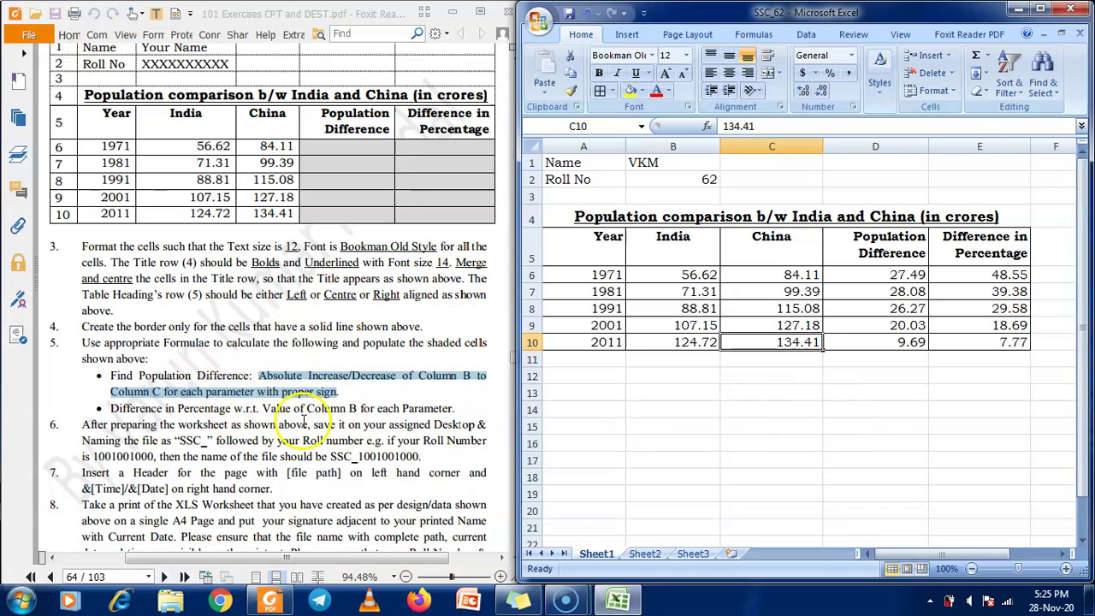
{"action": "left_click", "coordinate": [303, 425]}
{"action": "scroll", "coordinate": [376, 385], "scroll_direction": "down", "scroll_amount": 2}
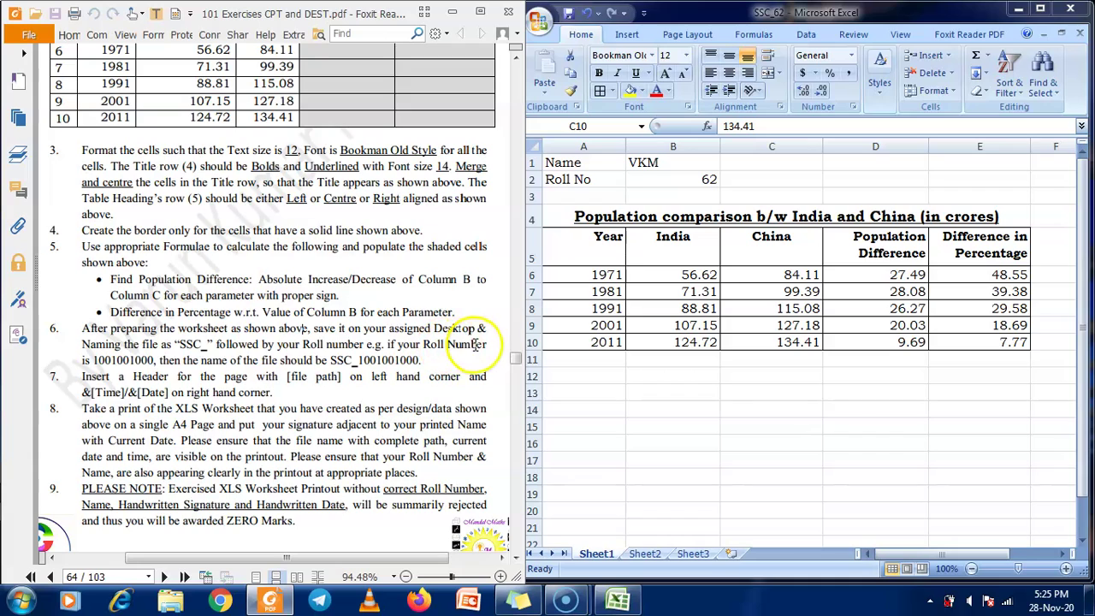
{"action": "left_click", "coordinate": [820, 343]}
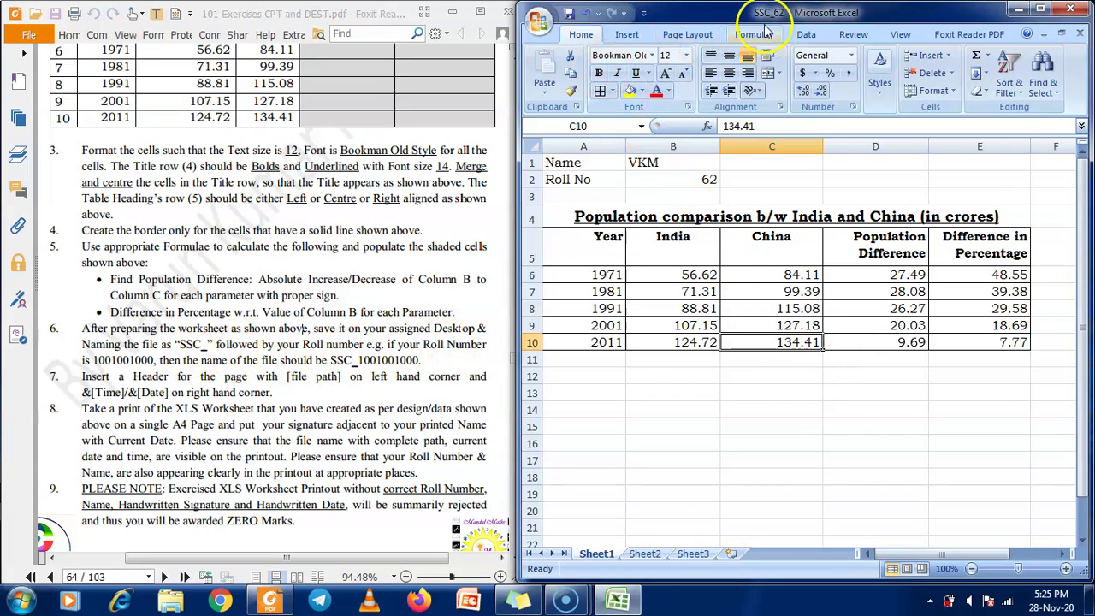
{"action": "left_click", "coordinate": [571, 14]}
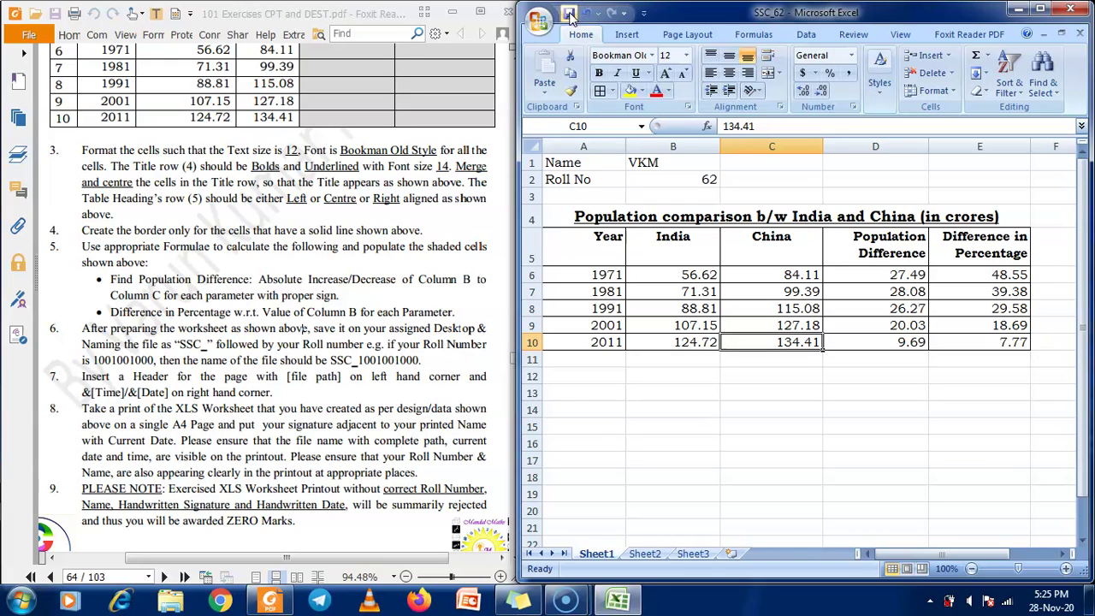
Following instruction 7, maximize the workbook and insert a page header with the file path in its left section
{"action": "left_click_drag", "start_coordinate": [135, 377], "coordinate": [455, 390]}
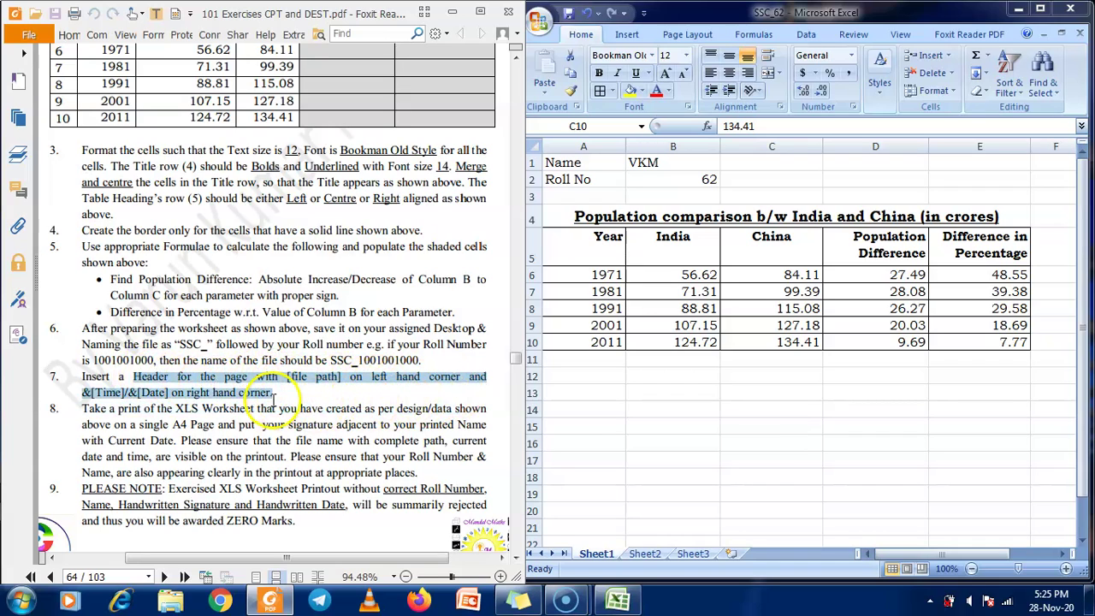
{"action": "double_click", "coordinate": [691, 12]}
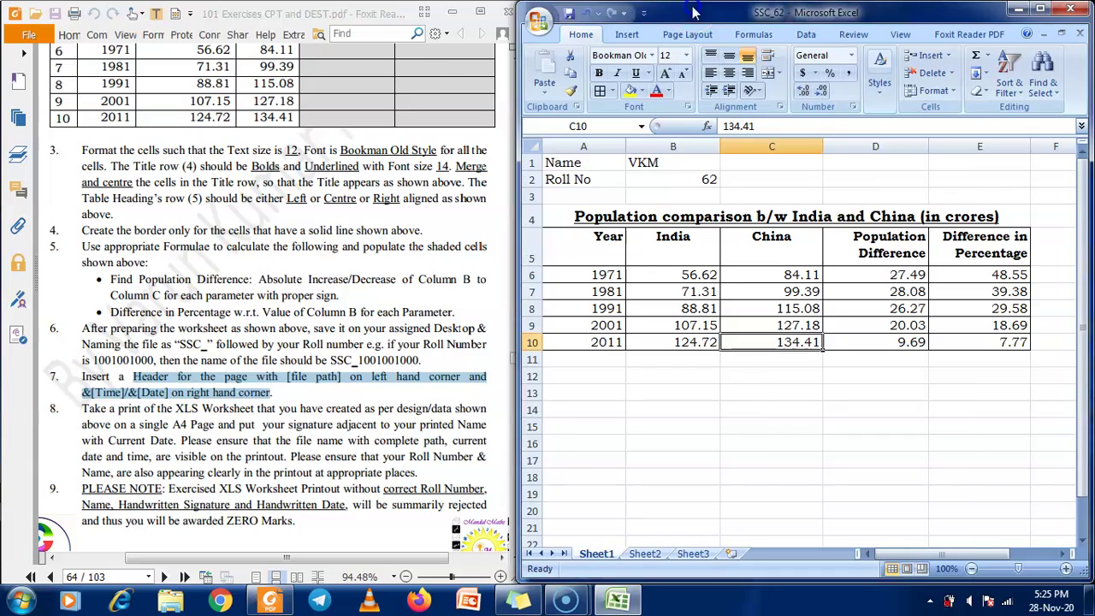
{"action": "left_click", "coordinate": [104, 31]}
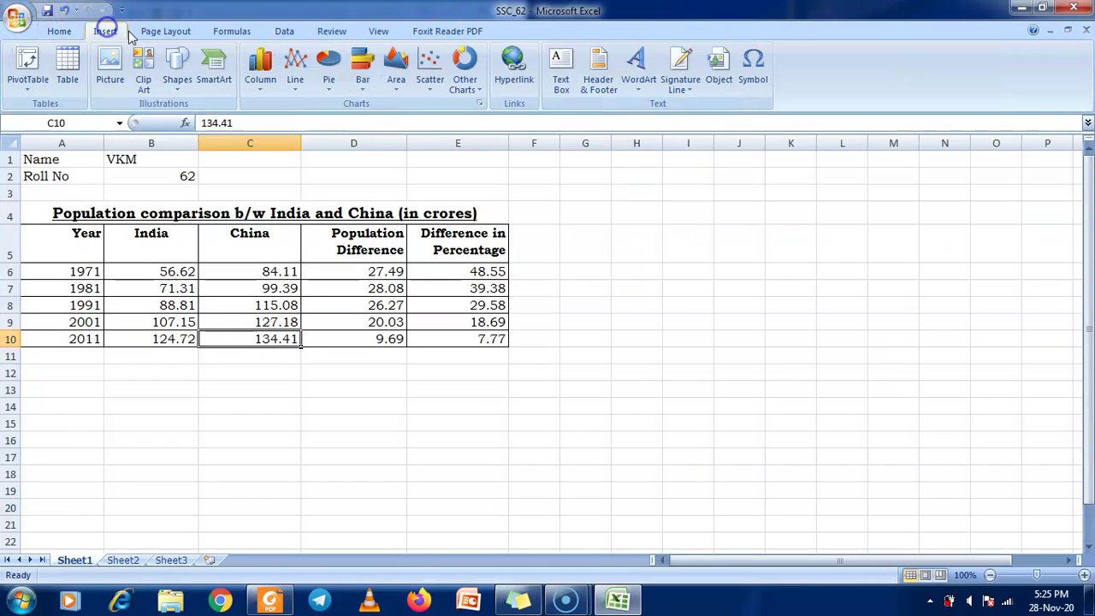
{"action": "left_click", "coordinate": [598, 78]}
{"action": "left_click", "coordinate": [231, 211]}
{"action": "left_click", "coordinate": [244, 72]}
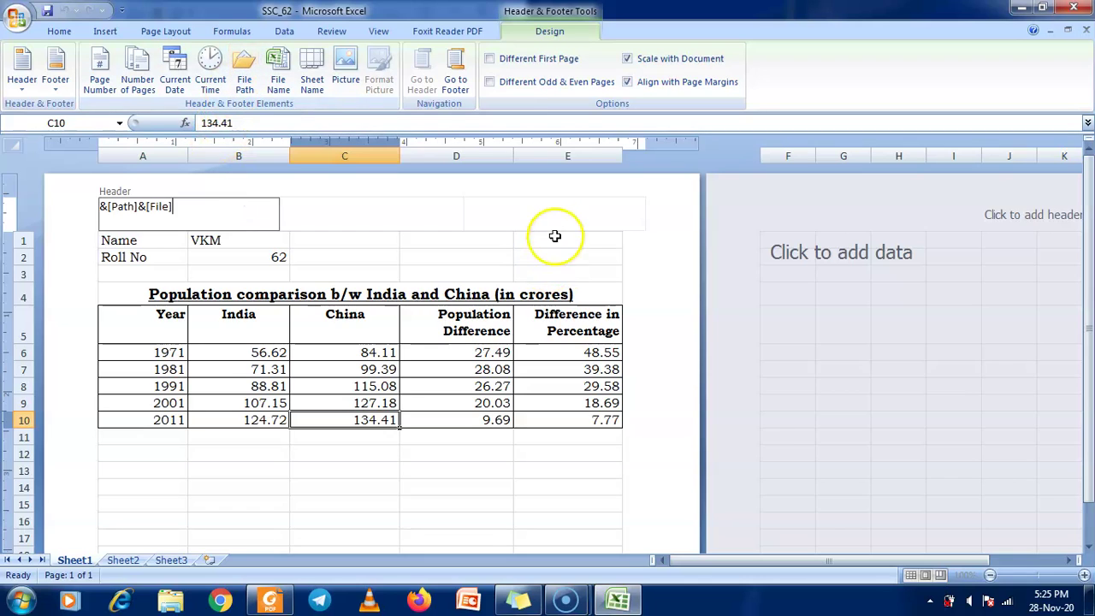
Enter &[Time]/&[Date] in the right section of the page header and return to the worksheet cells
{"action": "left_click", "coordinate": [556, 213]}
{"action": "left_click", "coordinate": [209, 77]}
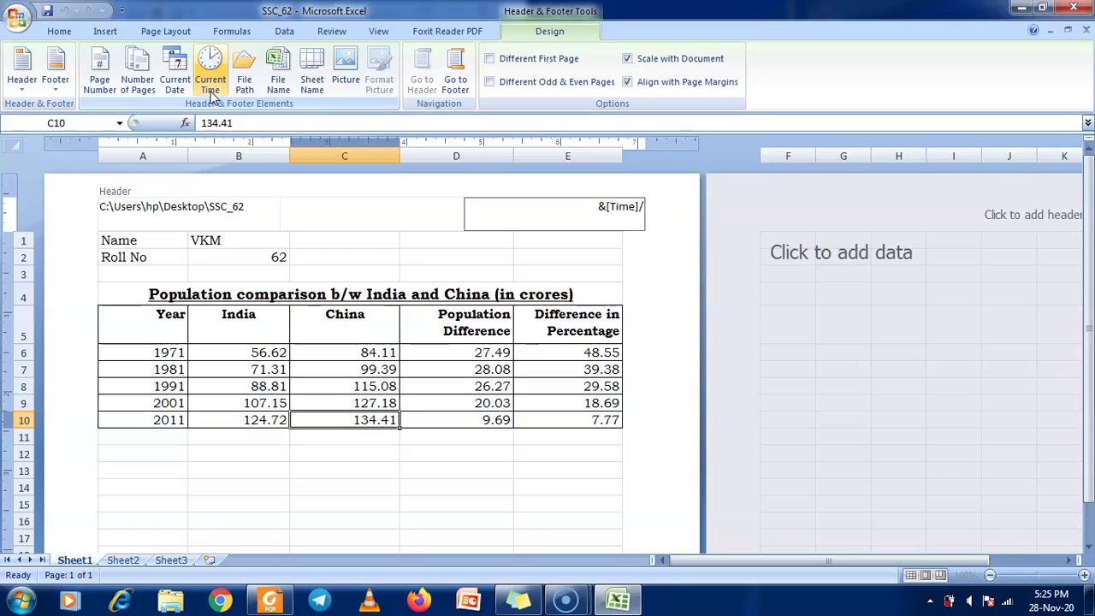
{"action": "left_click", "coordinate": [180, 81]}
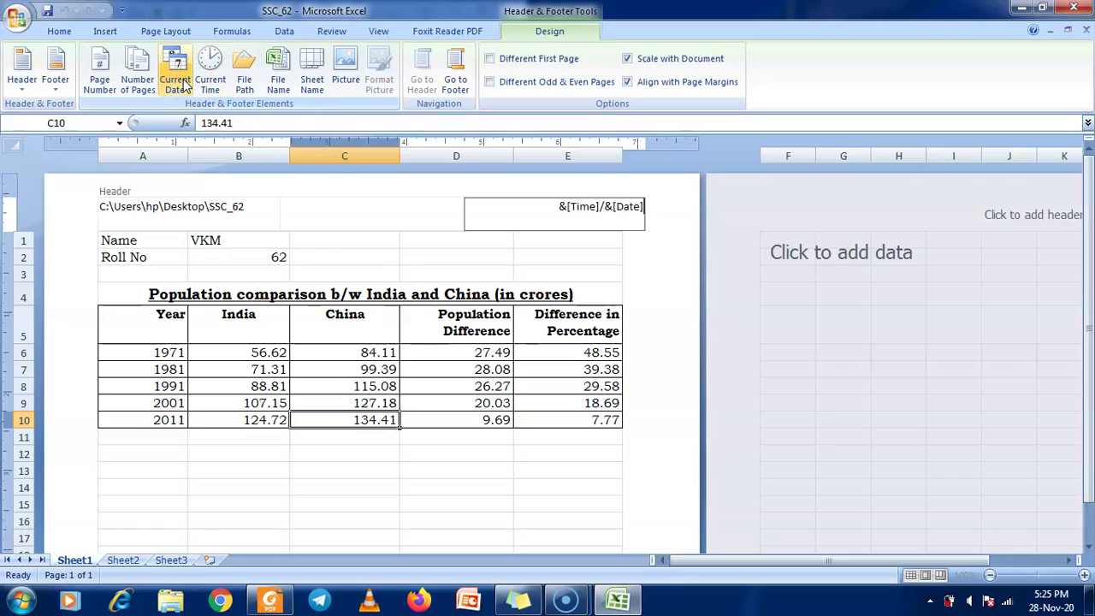
{"action": "left_click", "coordinate": [428, 251]}
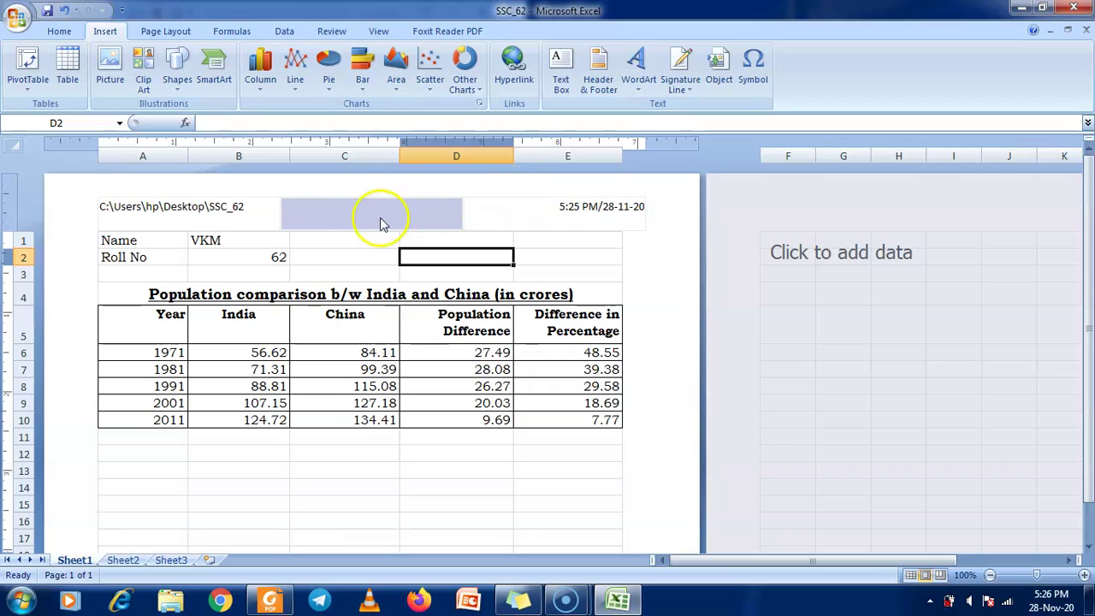
Examine the left, center and right sections of the page's header and footer
{"action": "left_click", "coordinate": [257, 214]}
{"action": "left_click", "coordinate": [501, 208]}
{"action": "left_click", "coordinate": [407, 224]}
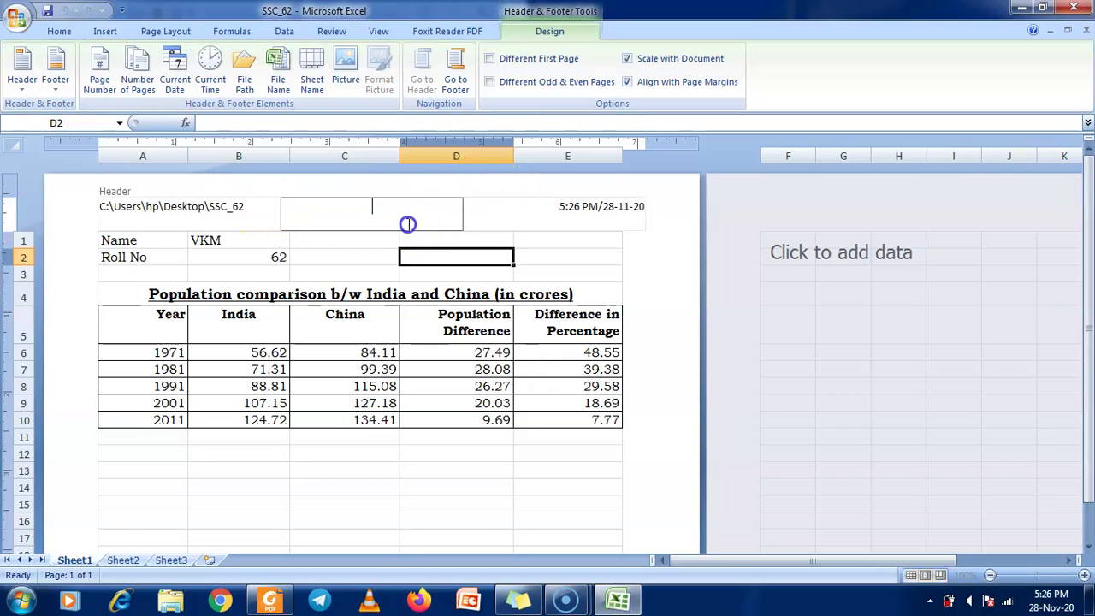
{"action": "left_click", "coordinate": [511, 366]}
{"action": "scroll", "coordinate": [530, 391], "scroll_direction": "down", "scroll_amount": 10}
{"action": "left_click", "coordinate": [280, 407]}
{"action": "left_click", "coordinate": [498, 404]}
{"action": "left_click", "coordinate": [394, 403]}
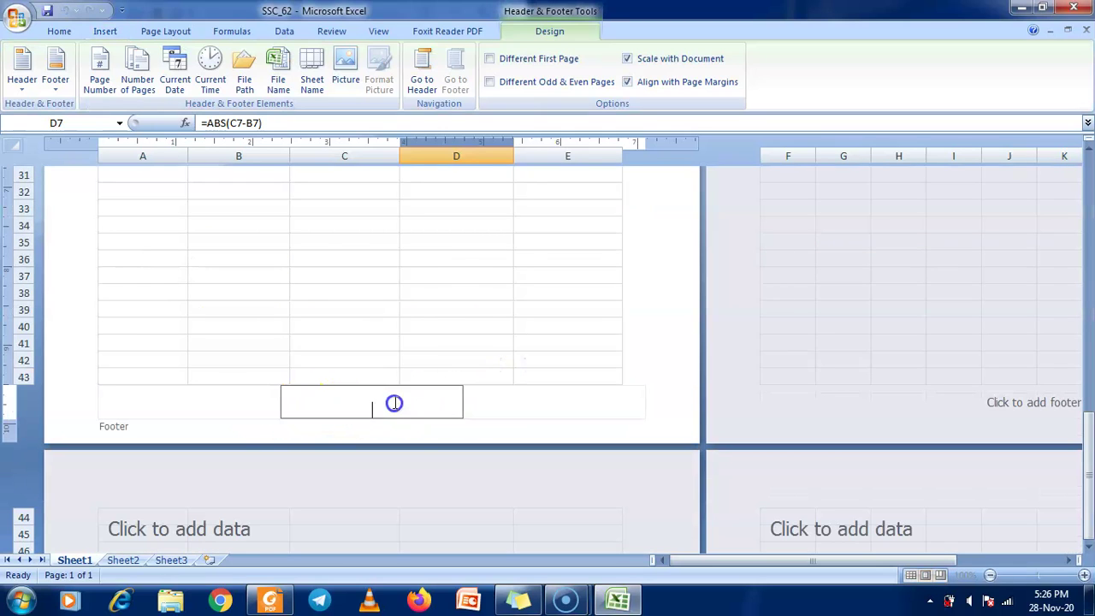
{"action": "left_click", "coordinate": [264, 395]}
{"action": "left_click", "coordinate": [327, 402]}
{"action": "left_click", "coordinate": [491, 395]}
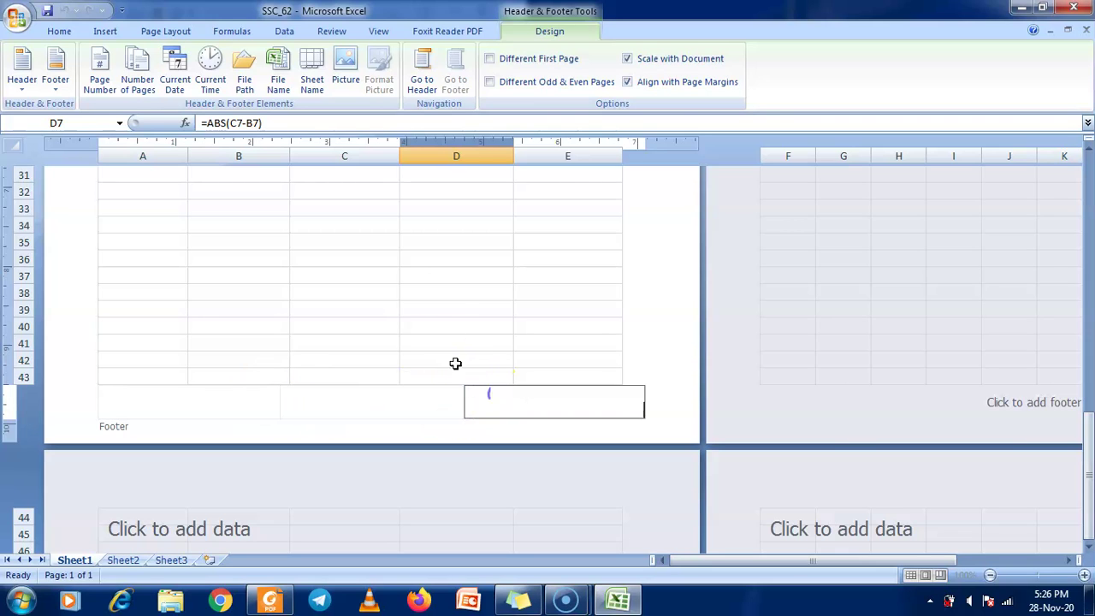
{"action": "left_click", "coordinate": [431, 335]}
{"action": "scroll", "coordinate": [459, 317], "scroll_direction": "up", "scroll_amount": 10}
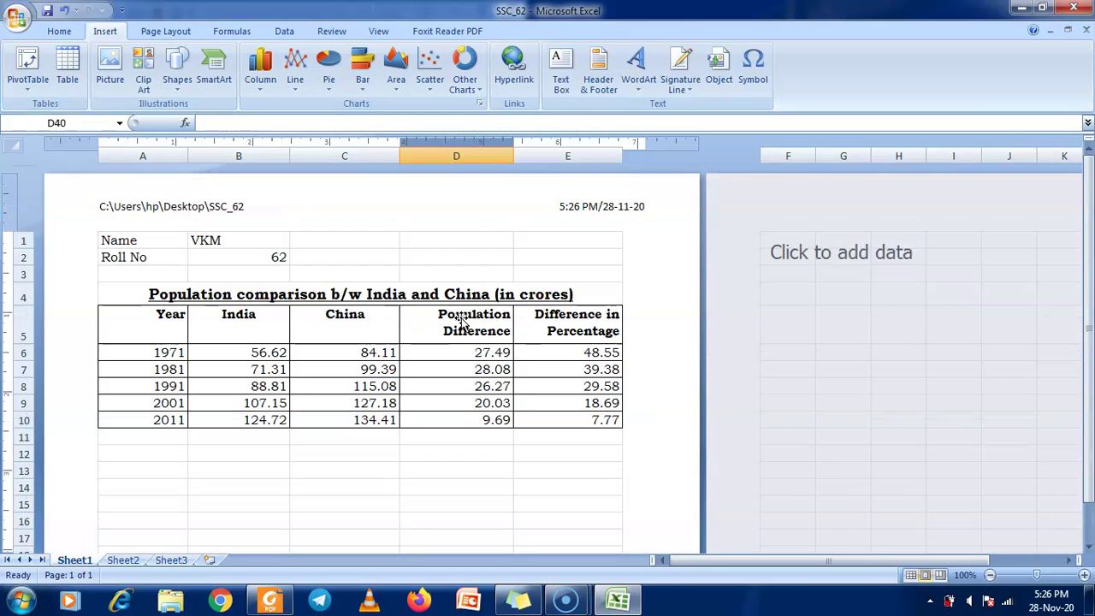
{"action": "left_click", "coordinate": [456, 257]}
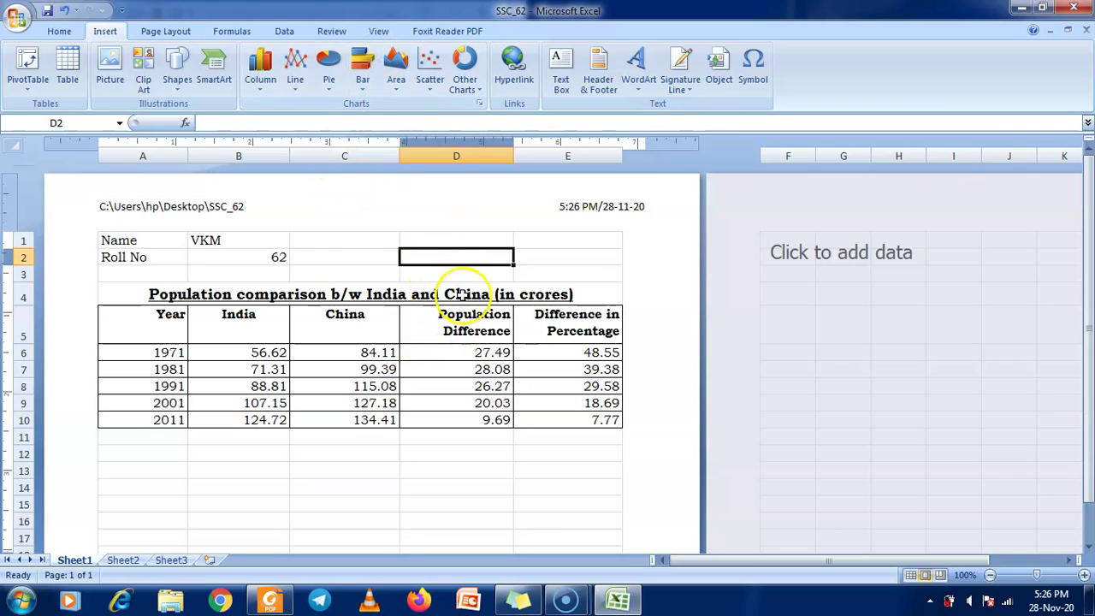
Switch the worksheet back to Normal view and restore its window beside the exercise PDF
{"action": "left_click", "coordinate": [378, 32]}
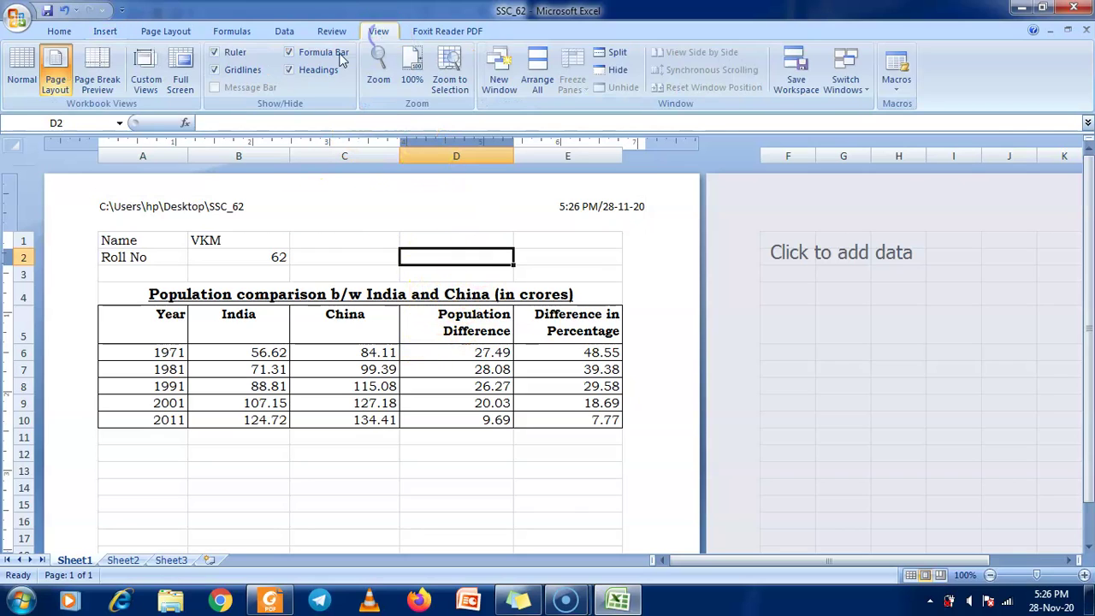
{"action": "left_click", "coordinate": [26, 74]}
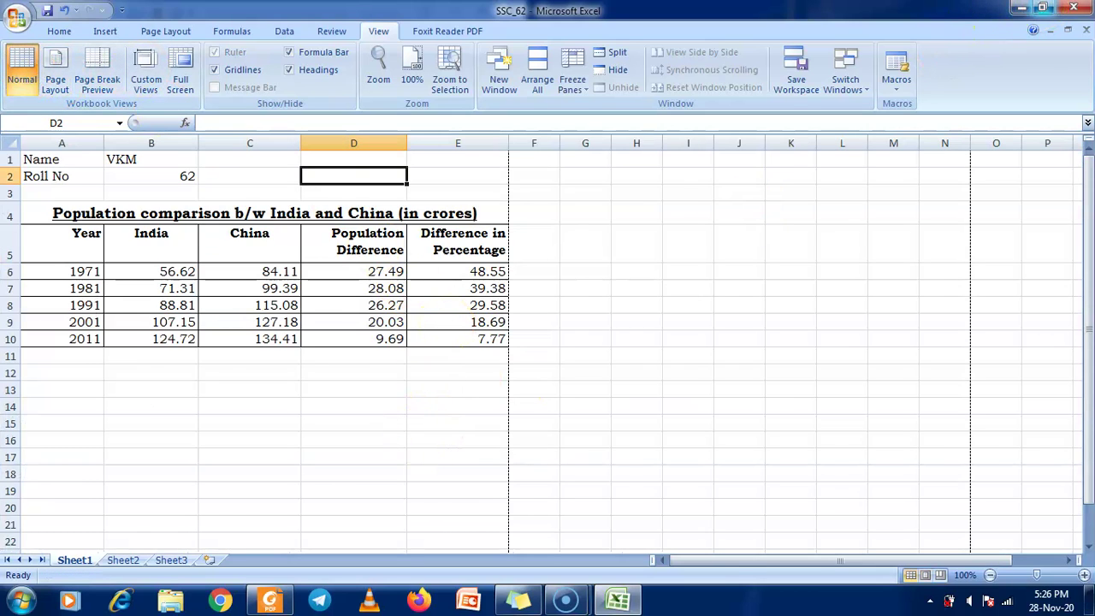
{"action": "left_click", "coordinate": [1042, 8]}
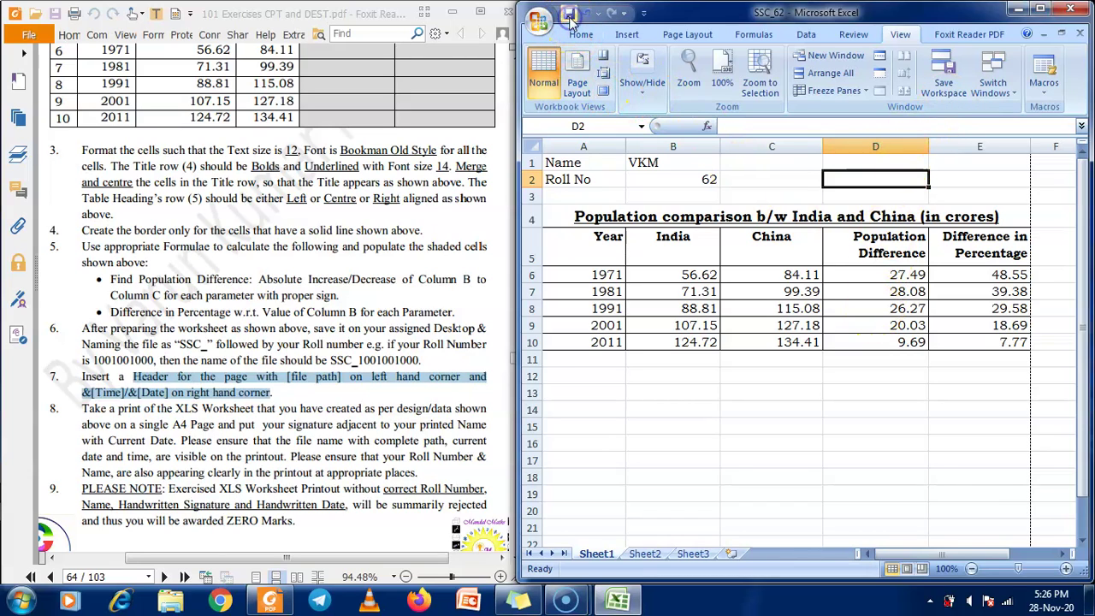
Compare the worksheet with the PDF's sample table and left-align the roll number in B2
{"action": "left_click", "coordinate": [290, 295]}
{"action": "scroll", "coordinate": [274, 295], "scroll_direction": "up", "scroll_amount": 3}
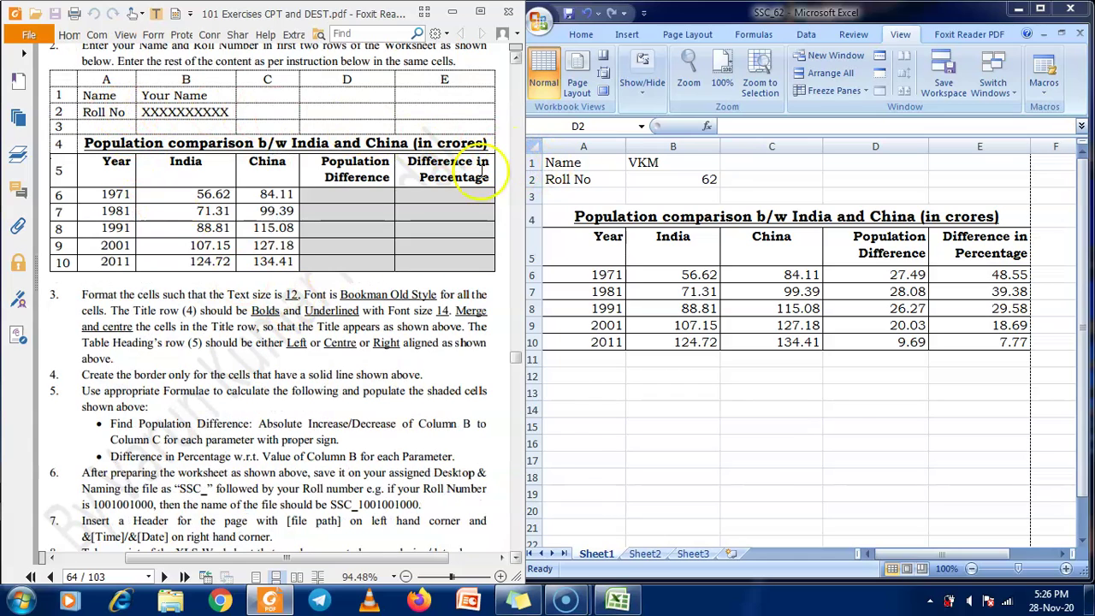
{"action": "left_click", "coordinate": [647, 175]}
{"action": "type", "text": "="}
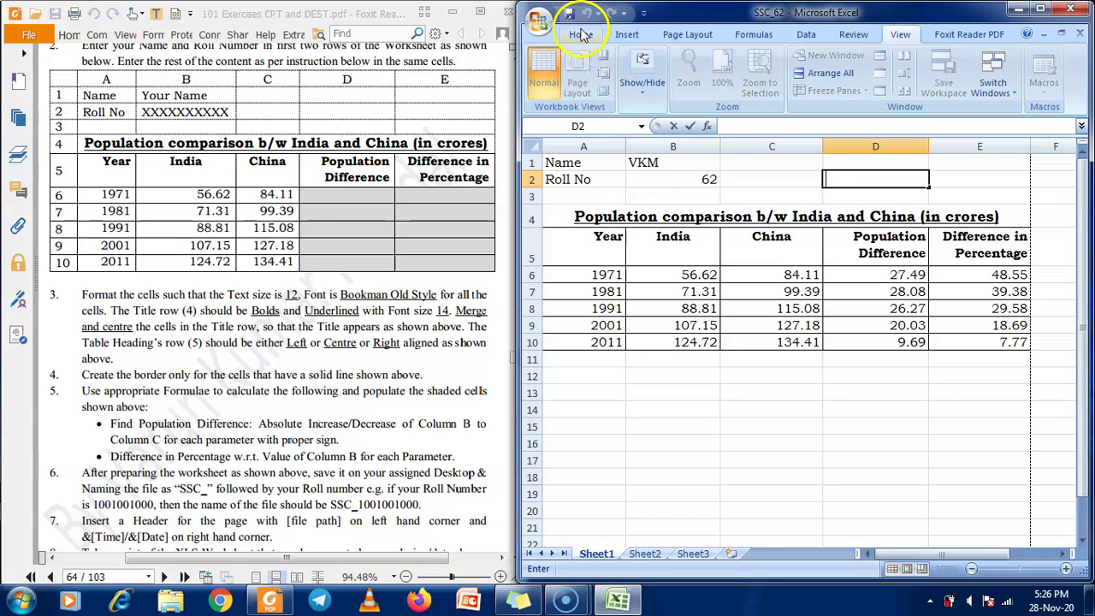
{"action": "left_click", "coordinate": [580, 34]}
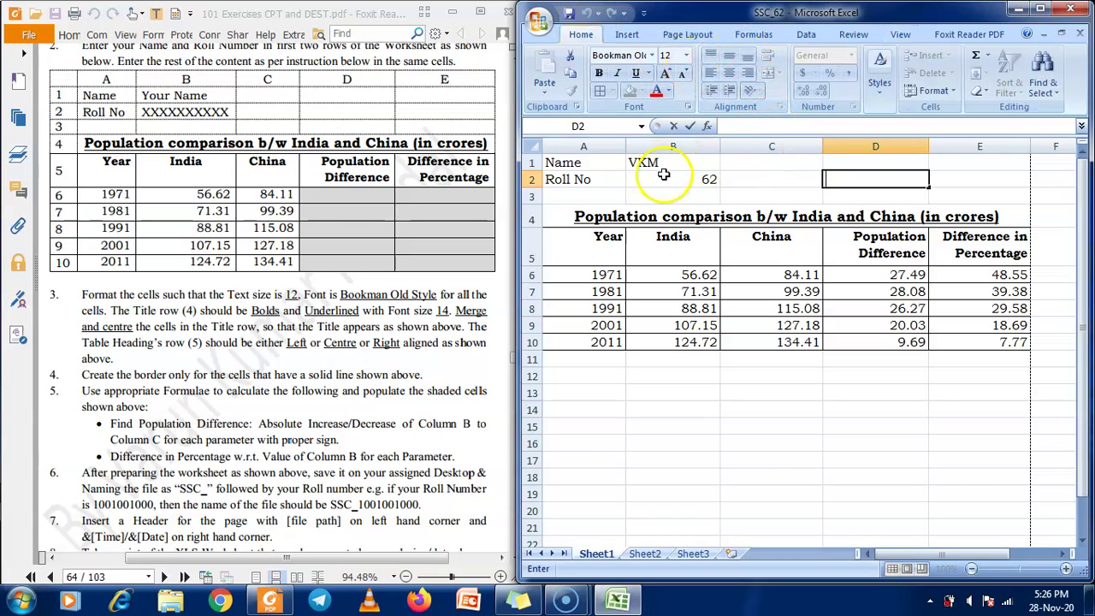
{"action": "left_click", "coordinate": [663, 173]}
{"action": "left_click", "coordinate": [711, 74]}
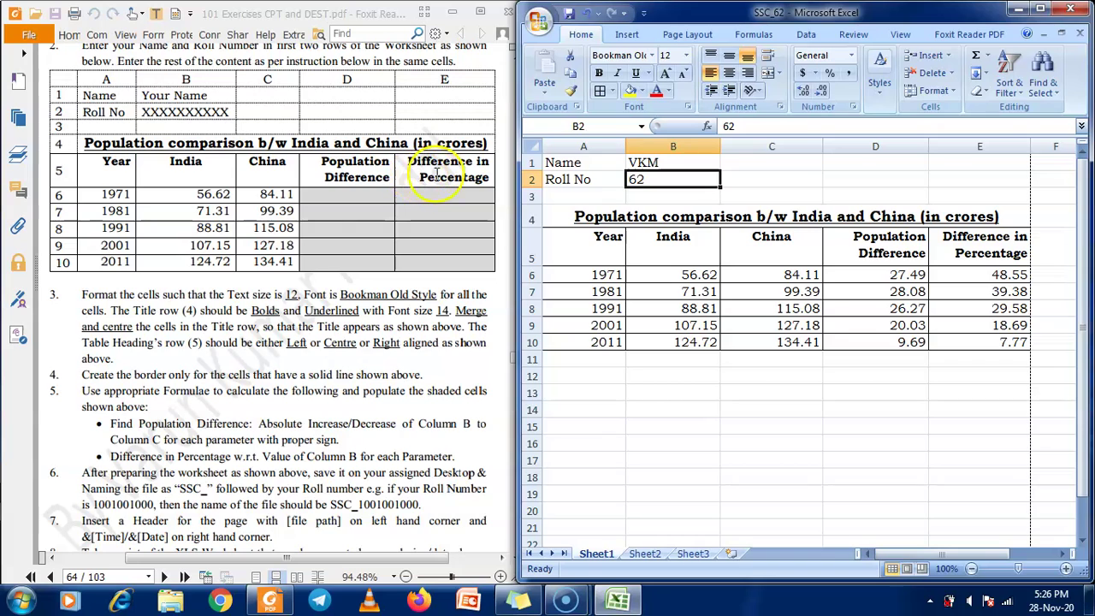
Slightly reduce the height of heading row 5 and narrow columns A and C to match the sample table
{"action": "left_click", "coordinate": [806, 250]}
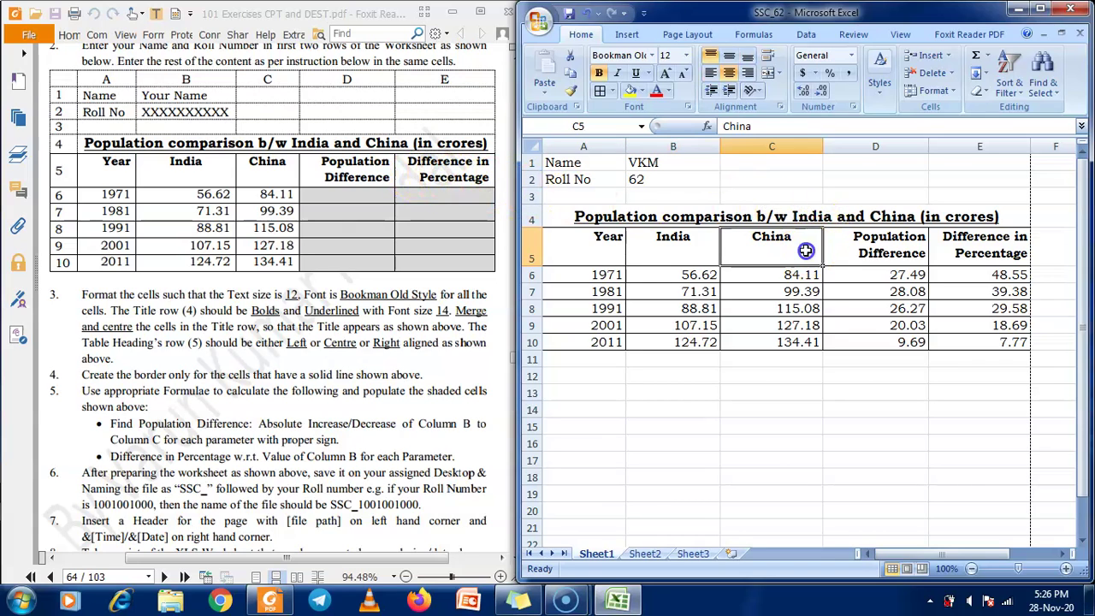
{"action": "left_click_drag", "start_coordinate": [539, 264], "coordinate": [538, 261]}
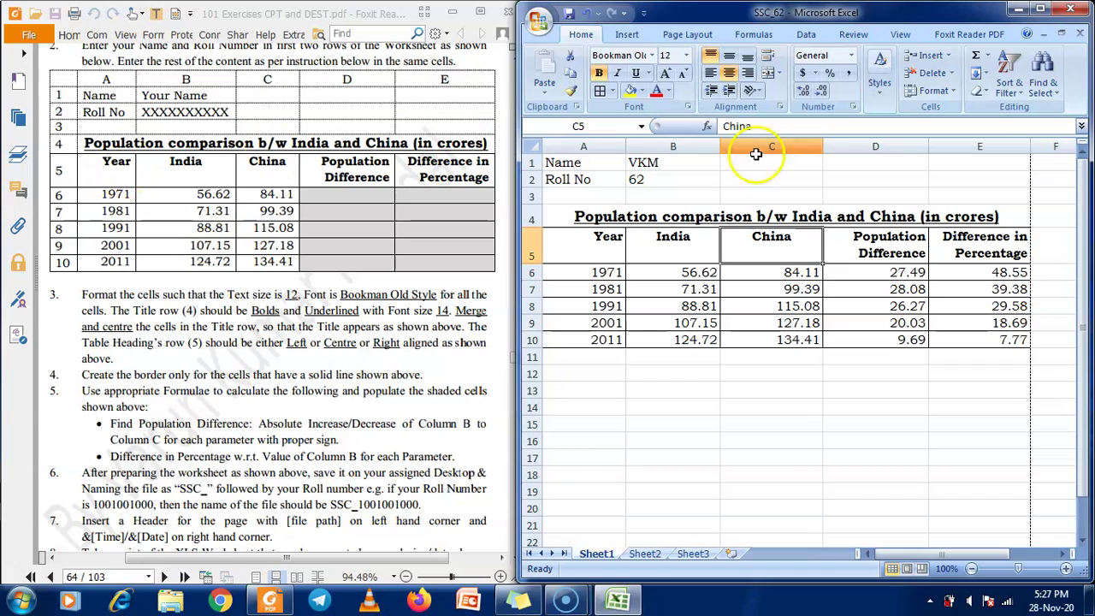
{"action": "left_click_drag", "start_coordinate": [626, 146], "coordinate": [602, 146]}
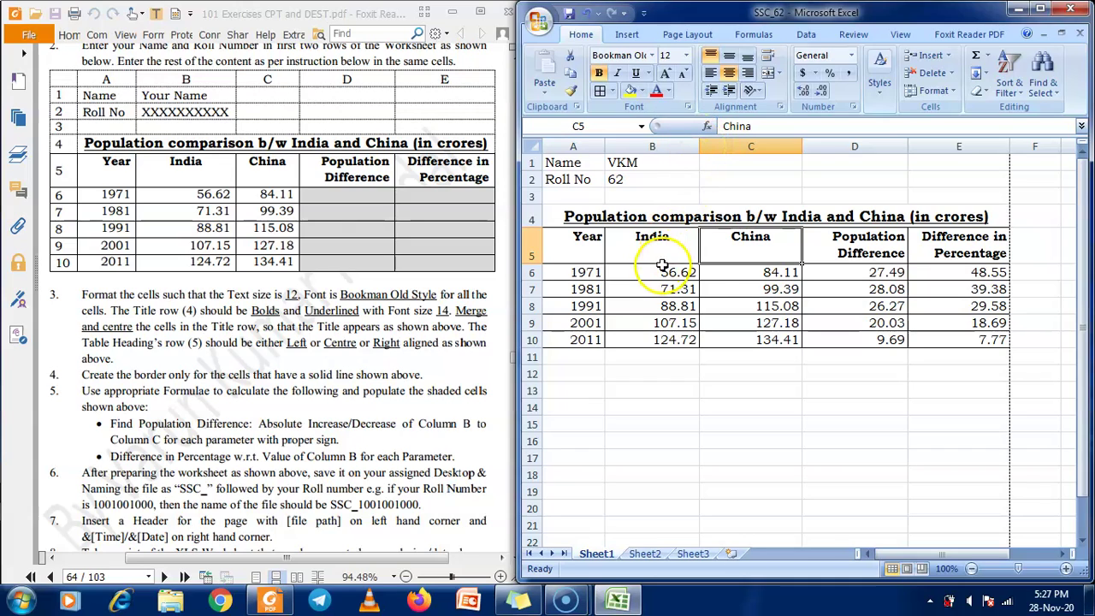
{"action": "left_click_drag", "start_coordinate": [801, 141], "coordinate": [775, 150]}
{"action": "left_click_drag", "start_coordinate": [773, 149], "coordinate": [770, 149]}
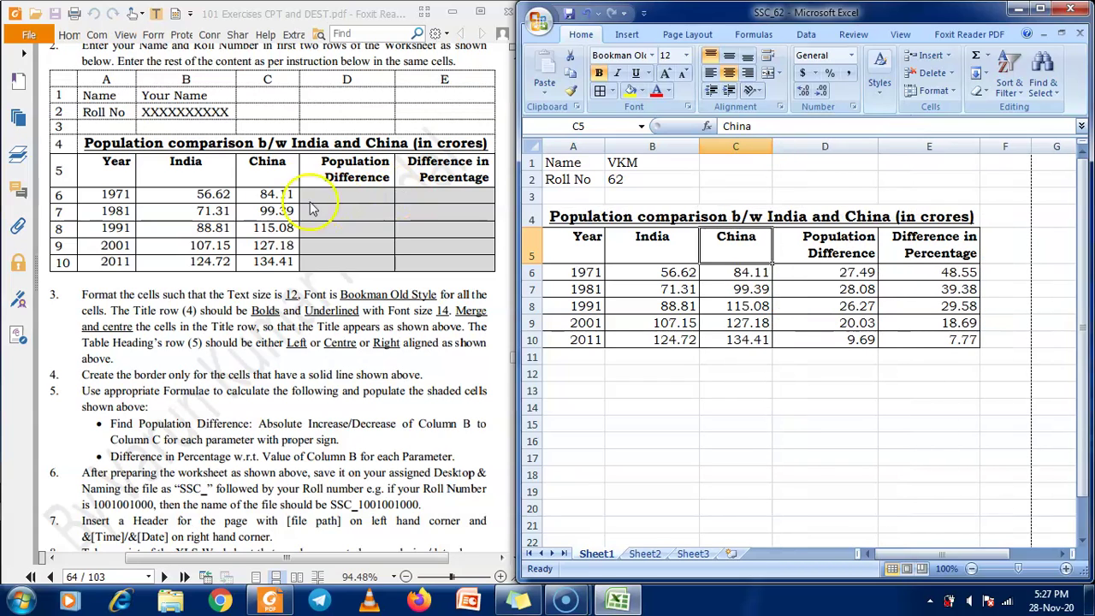
{"action": "left_click_drag", "start_coordinate": [772, 146], "coordinate": [766, 146]}
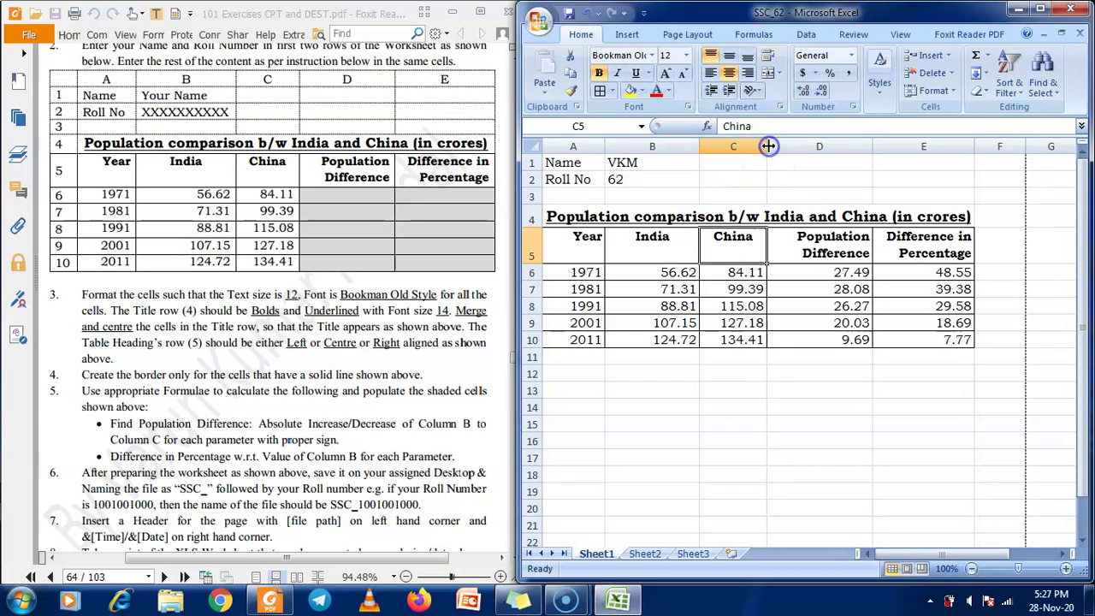
Slightly narrow the Population Difference column D while keeping its heading readable
{"action": "left_click", "coordinate": [775, 242]}
{"action": "left_click", "coordinate": [808, 304]}
{"action": "left_click", "coordinate": [817, 248]}
{"action": "left_click_drag", "start_coordinate": [870, 146], "coordinate": [868, 146]}
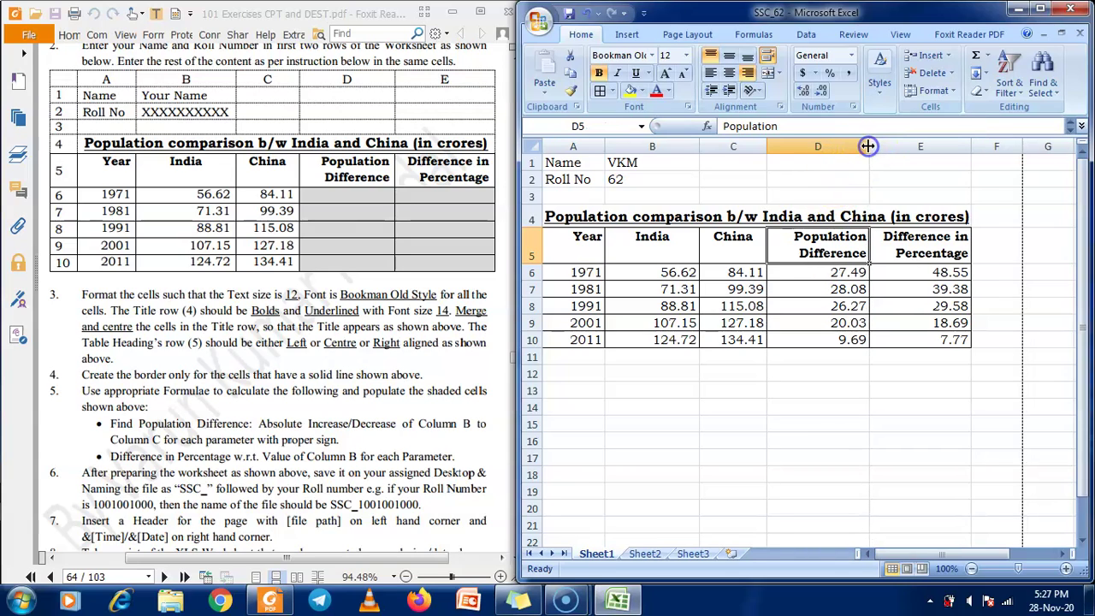
Slightly widen columns E, C and B so the merged title in row 4 has more room
{"action": "left_click", "coordinate": [925, 257]}
{"action": "left_click", "coordinate": [891, 341]}
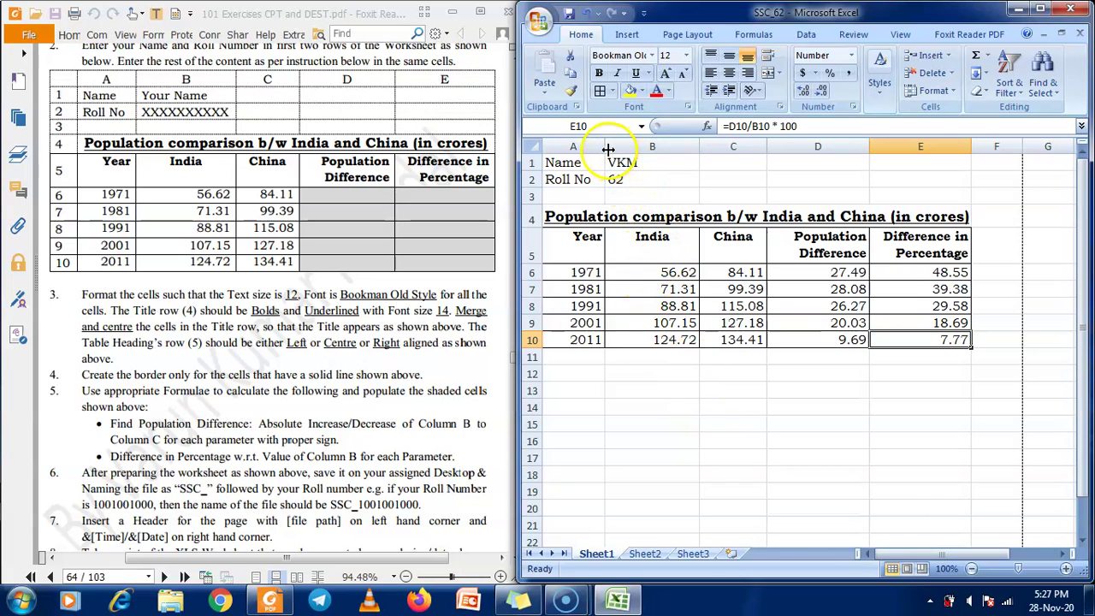
{"action": "left_click", "coordinate": [645, 216]}
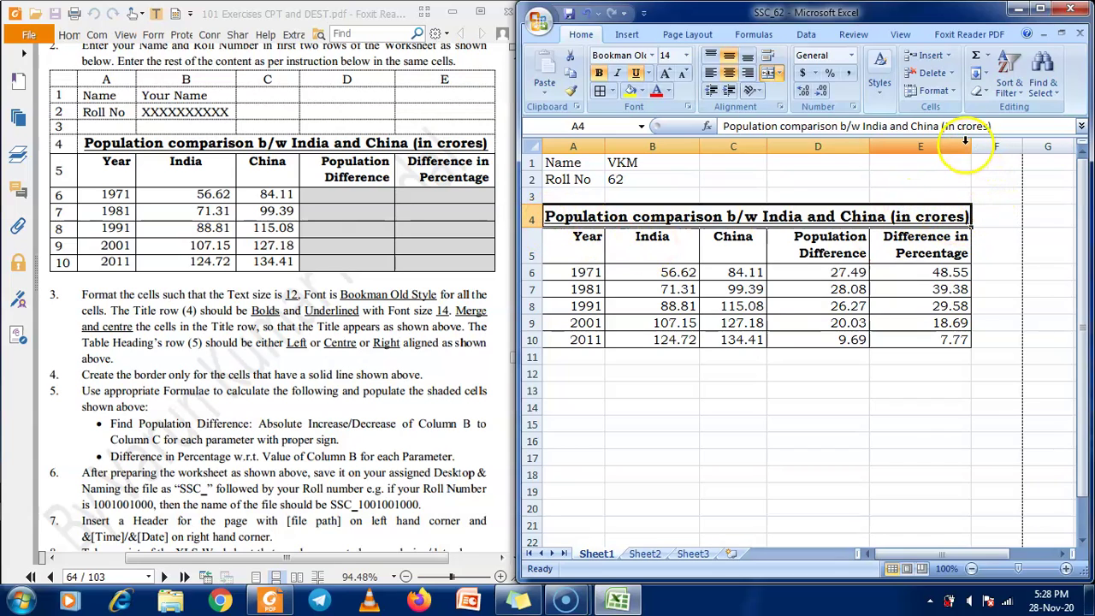
{"action": "left_click_drag", "start_coordinate": [970, 146], "coordinate": [973, 147]}
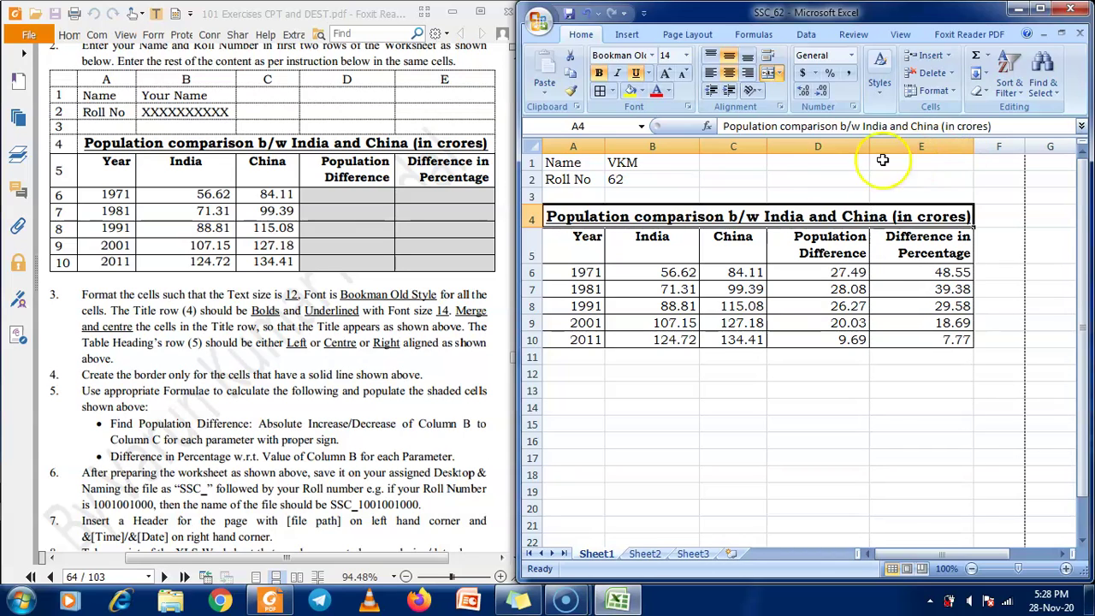
{"action": "left_click_drag", "start_coordinate": [769, 146], "coordinate": [770, 146]}
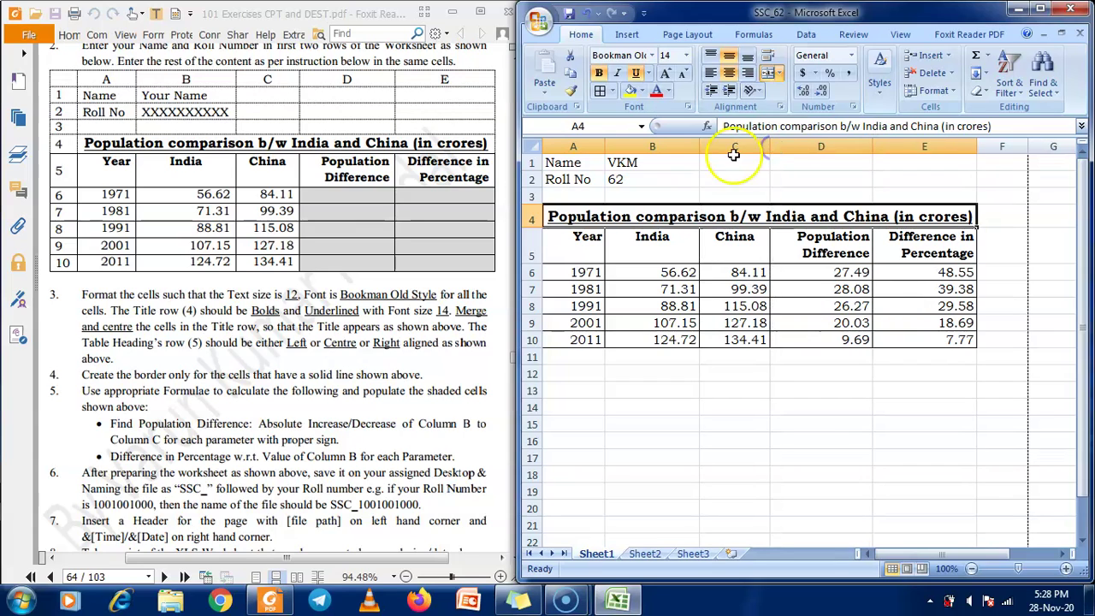
{"action": "left_click_drag", "start_coordinate": [699, 149], "coordinate": [702, 149]}
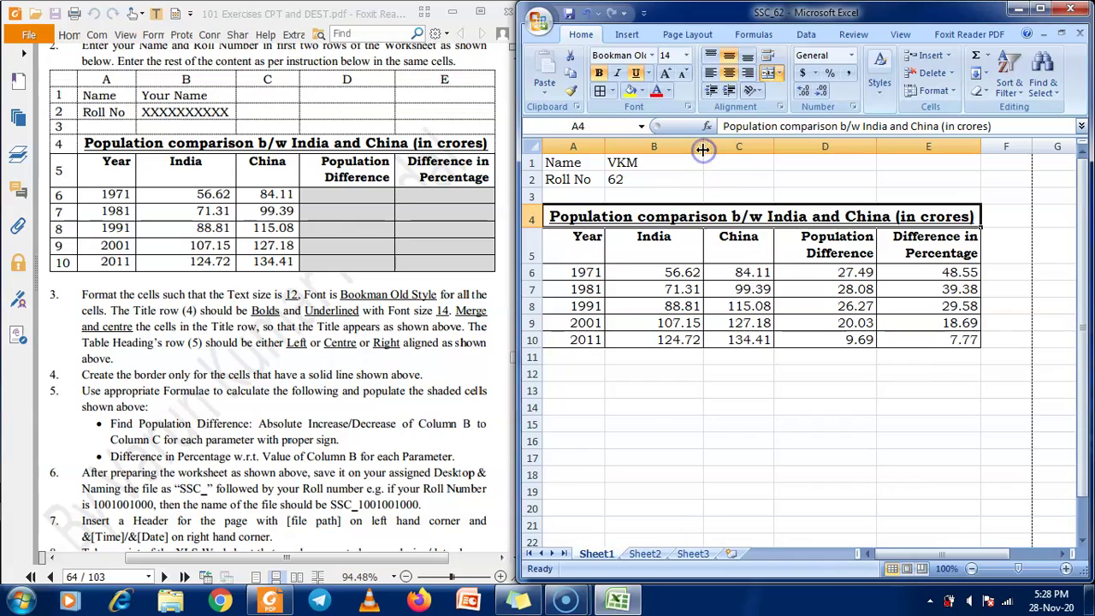
Check the sheet's page header and table in an enlarged, full-screen Print Preview, and return to the worksheet
{"action": "left_click", "coordinate": [761, 305]}
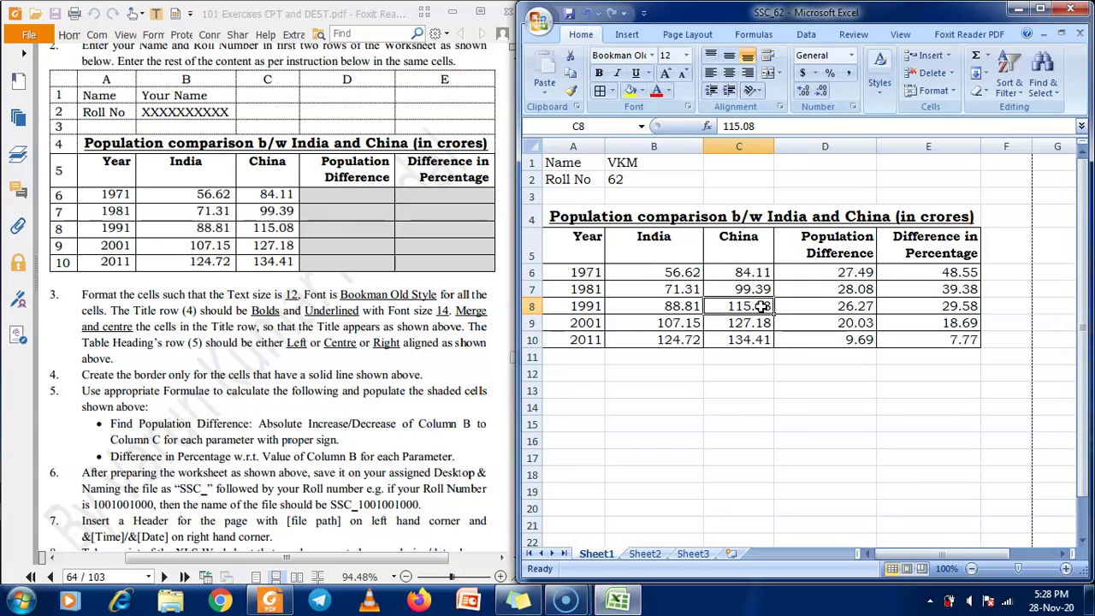
{"action": "left_click", "coordinate": [540, 20]}
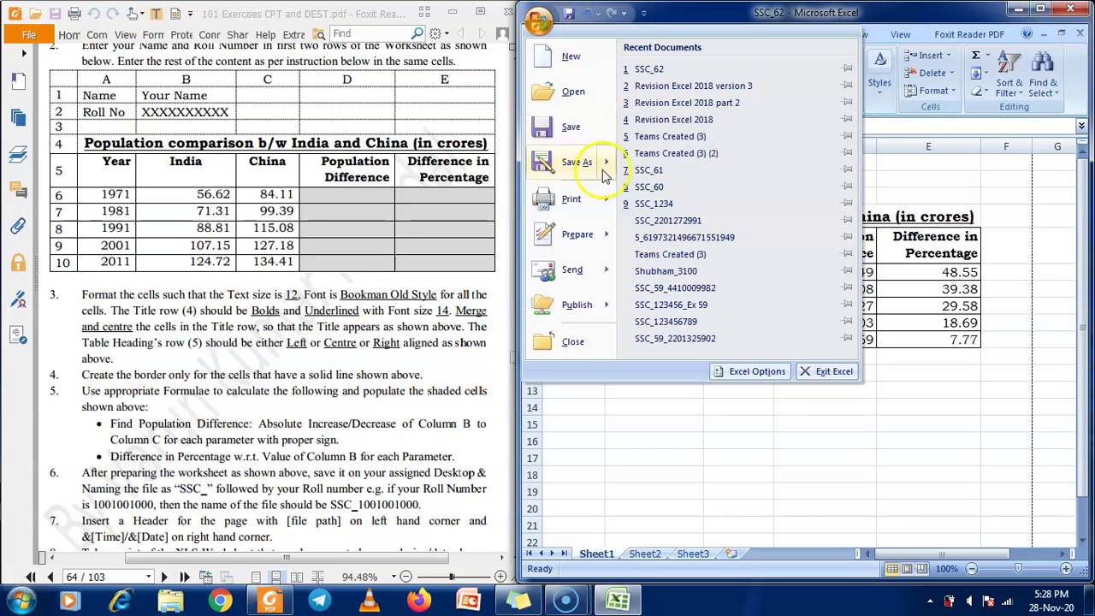
{"action": "mouse_move", "coordinate": [588, 202]}
{"action": "left_click", "coordinate": [671, 164]}
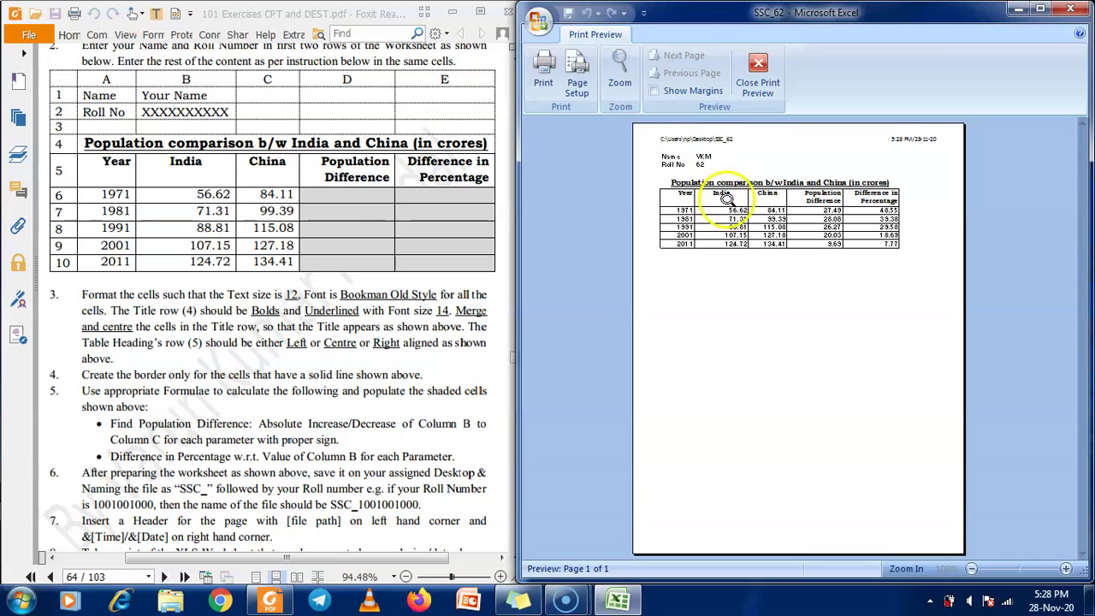
{"action": "left_click", "coordinate": [762, 260]}
{"action": "scroll", "coordinate": [761, 261], "scroll_direction": "up", "scroll_amount": 5}
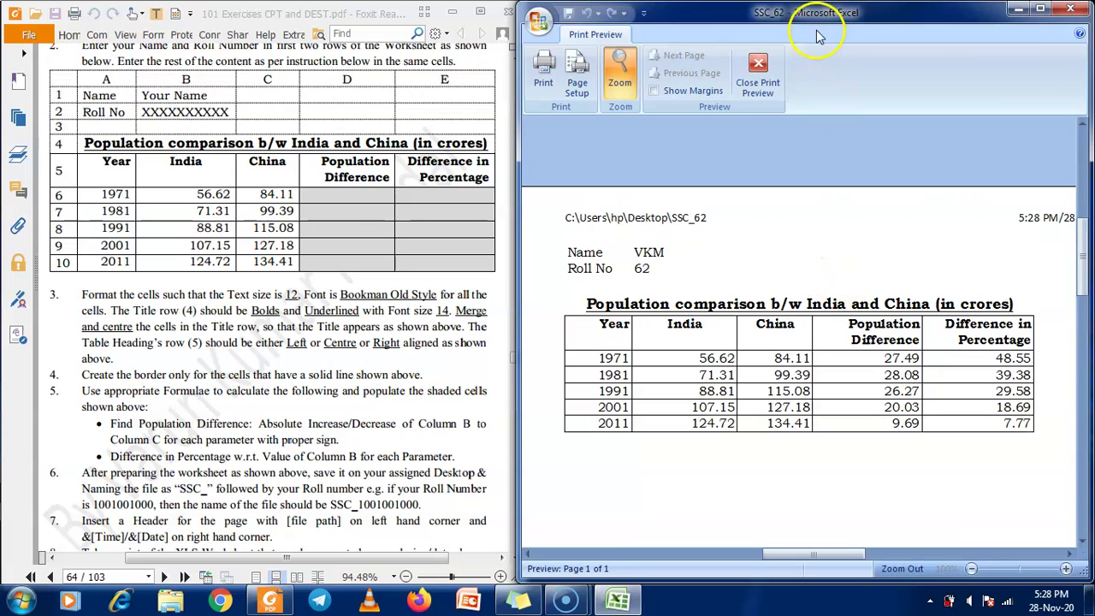
{"action": "double_click", "coordinate": [812, 21]}
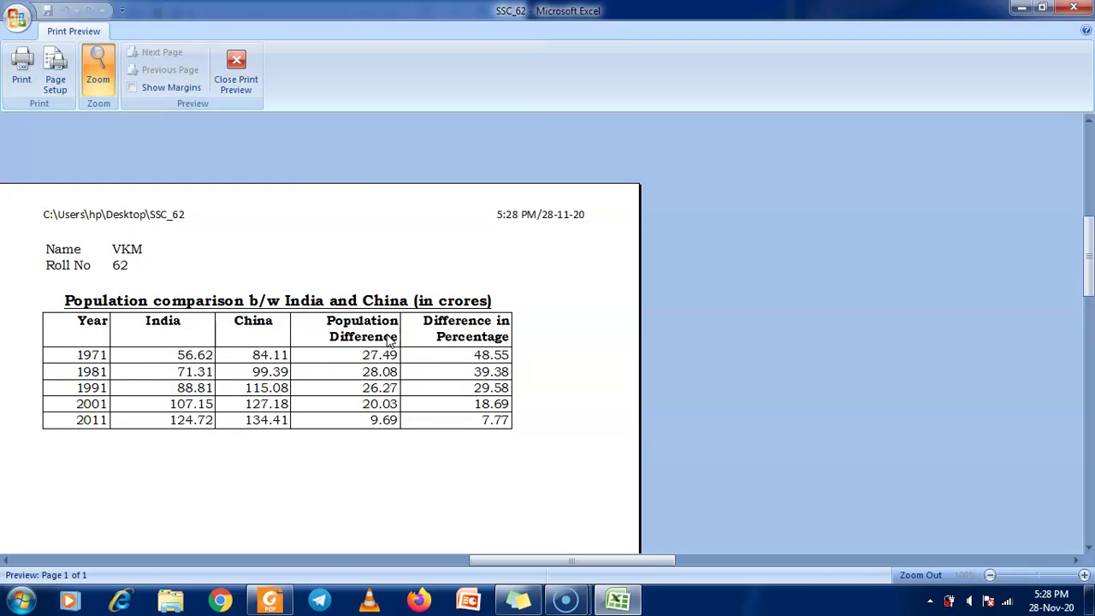
{"action": "left_click", "coordinate": [232, 73]}
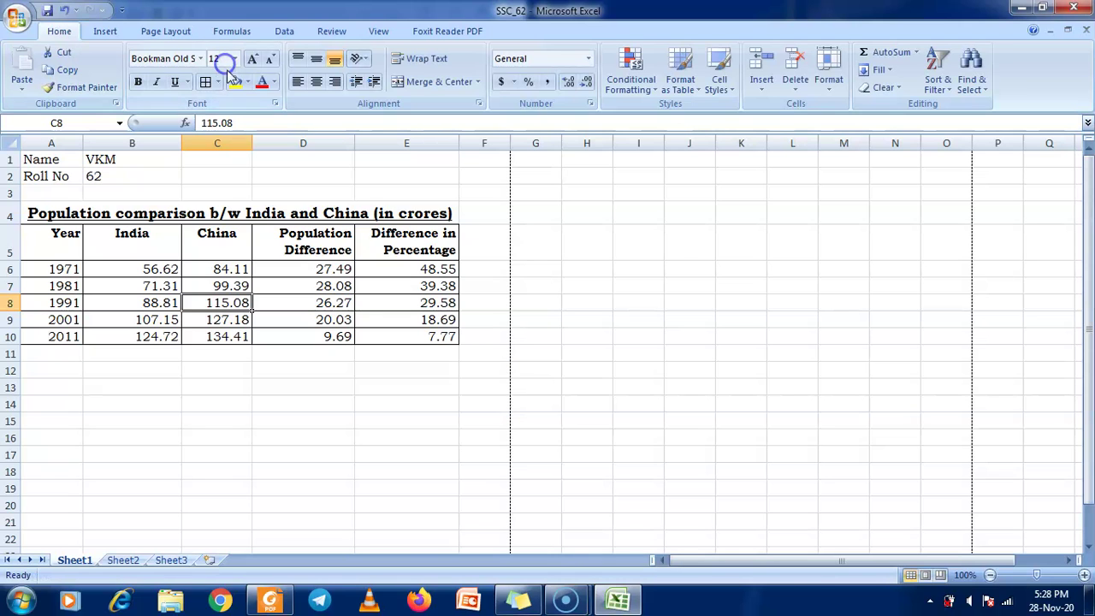
Save the workbook and check the printer selection in the print settings without printing
{"action": "left_click", "coordinate": [48, 12]}
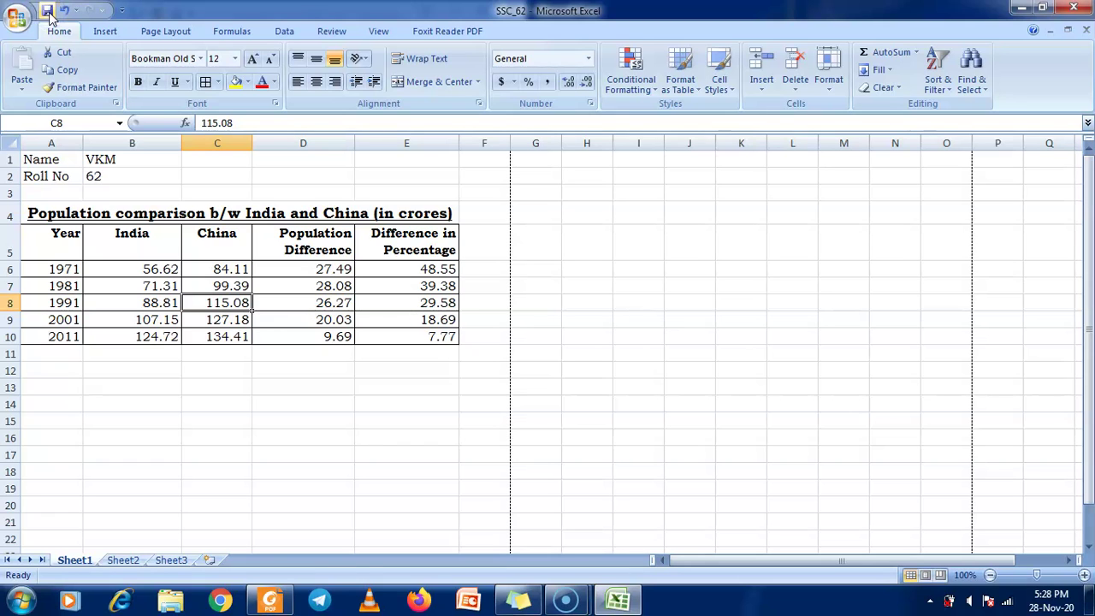
{"action": "left_click", "coordinate": [19, 19]}
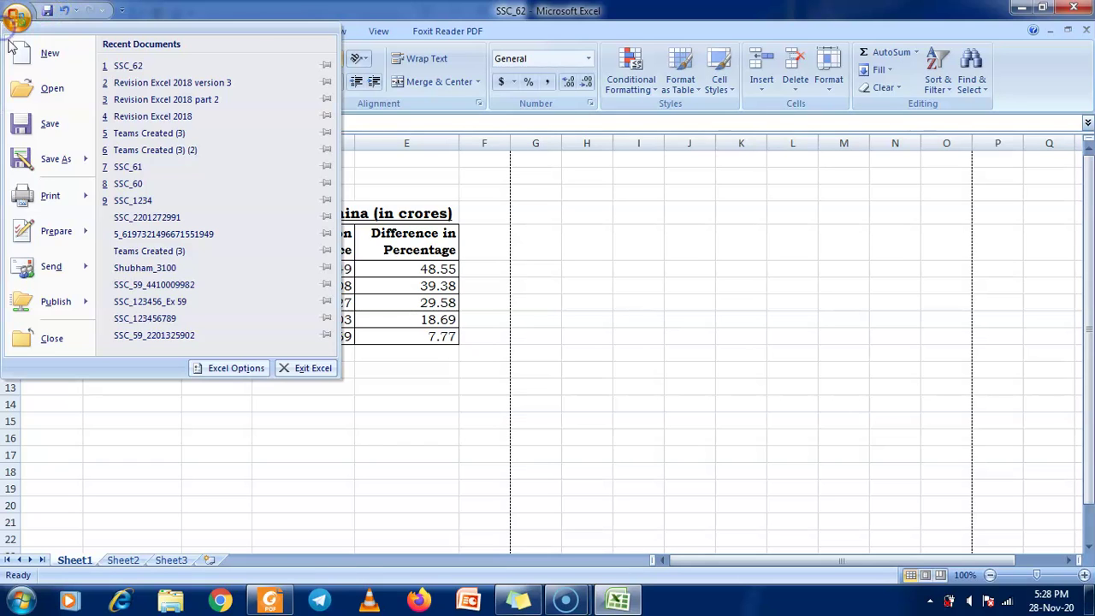
{"action": "left_click", "coordinate": [43, 199]}
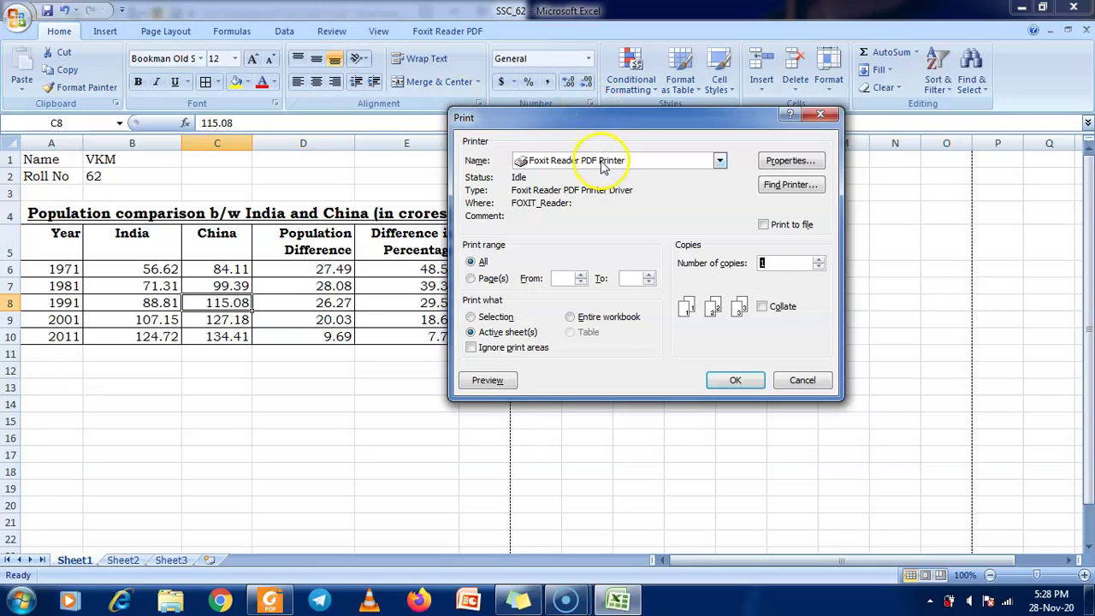
{"action": "left_click", "coordinate": [603, 163]}
{"action": "left_click", "coordinate": [603, 167]}
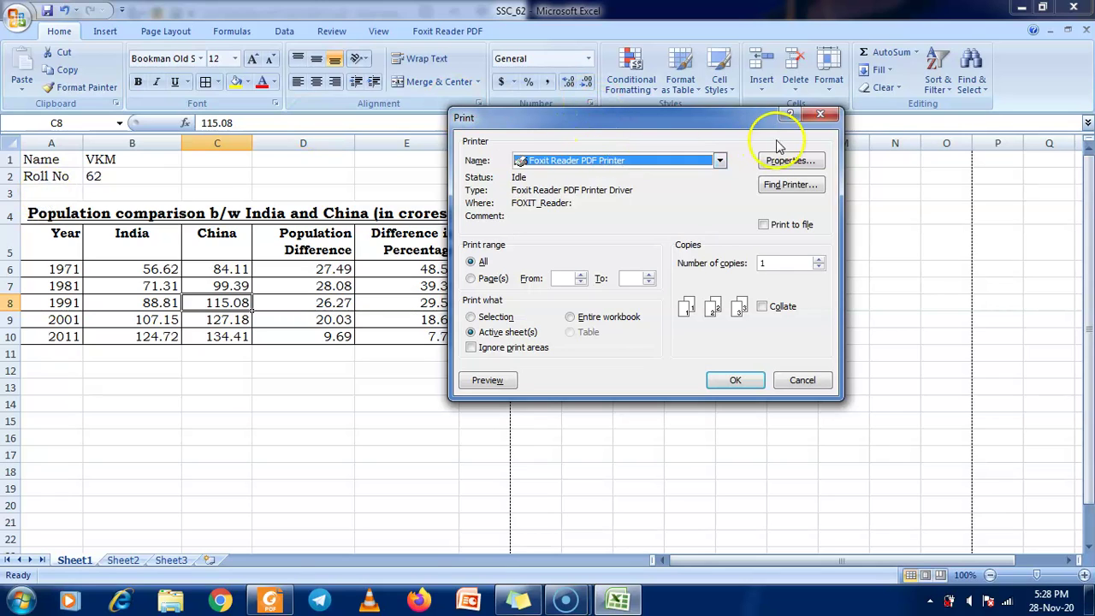
{"action": "left_click", "coordinate": [819, 116]}
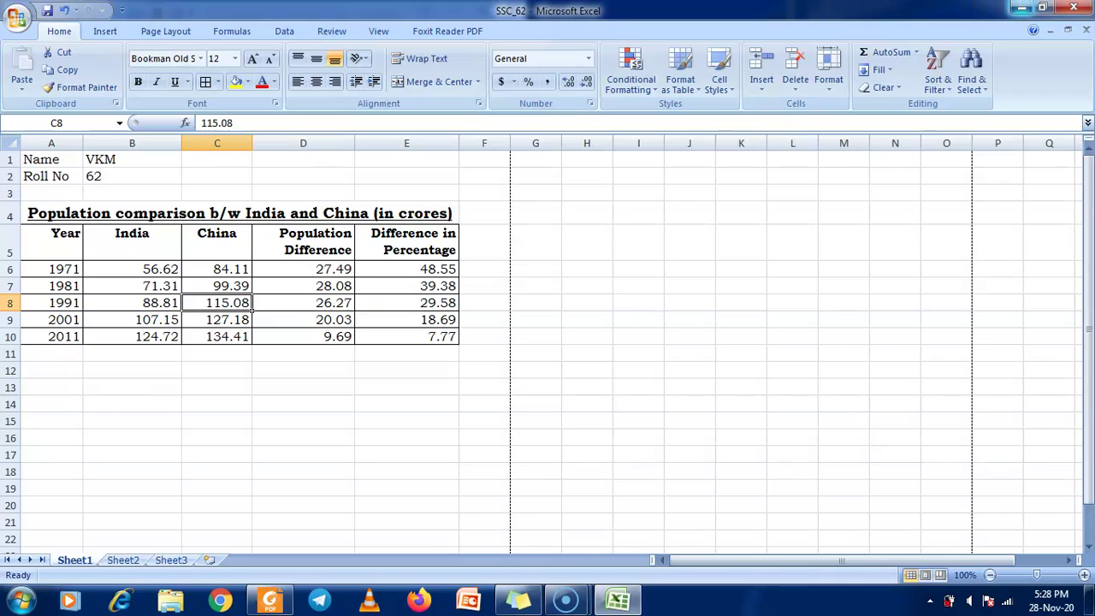
Bring the exercise PDF back beside the worksheet and read instructions 8 and 9 on the printout, file path, date and time
{"action": "left_click", "coordinate": [1041, 7]}
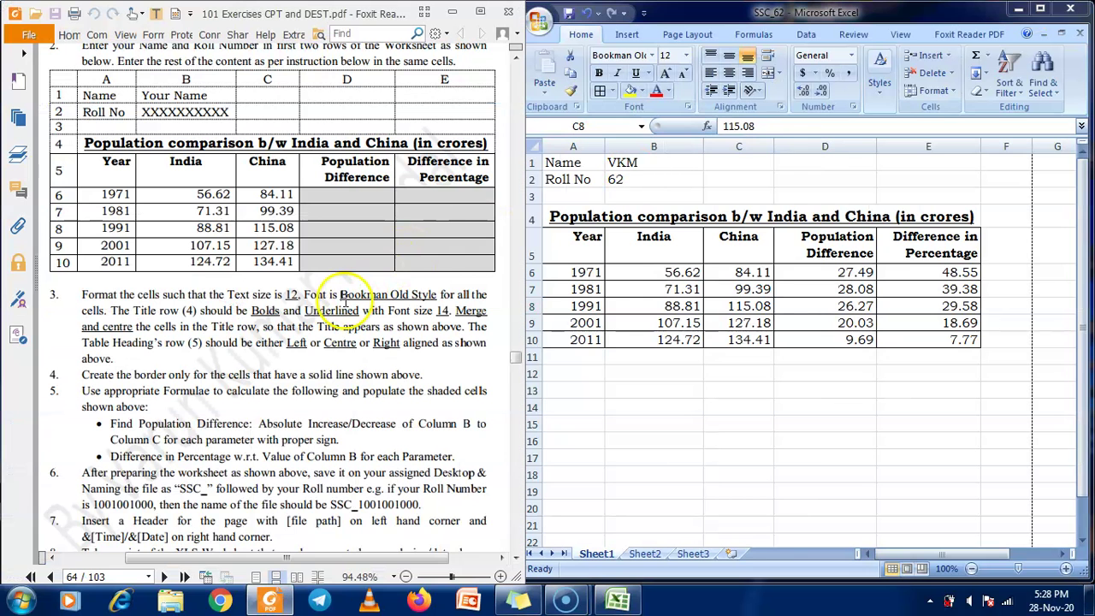
{"action": "scroll", "coordinate": [346, 298], "scroll_direction": "down", "scroll_amount": 3}
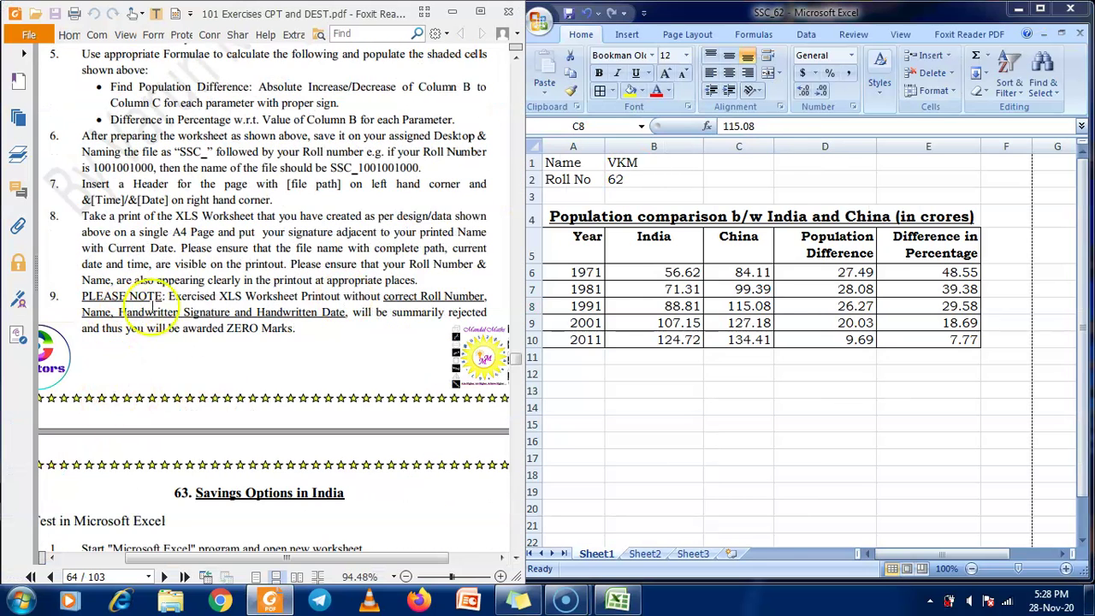
{"action": "mouse_move", "coordinate": [191, 296]}
{"action": "left_mouse_down"}
{"action": "mouse_move", "coordinate": [458, 306]}
{"action": "mouse_move", "coordinate": [137, 316]}
{"action": "mouse_move", "coordinate": [479, 310]}
{"action": "mouse_move", "coordinate": [335, 337]}
{"action": "left_mouse_up"}
{"action": "left_click", "coordinate": [318, 249]}
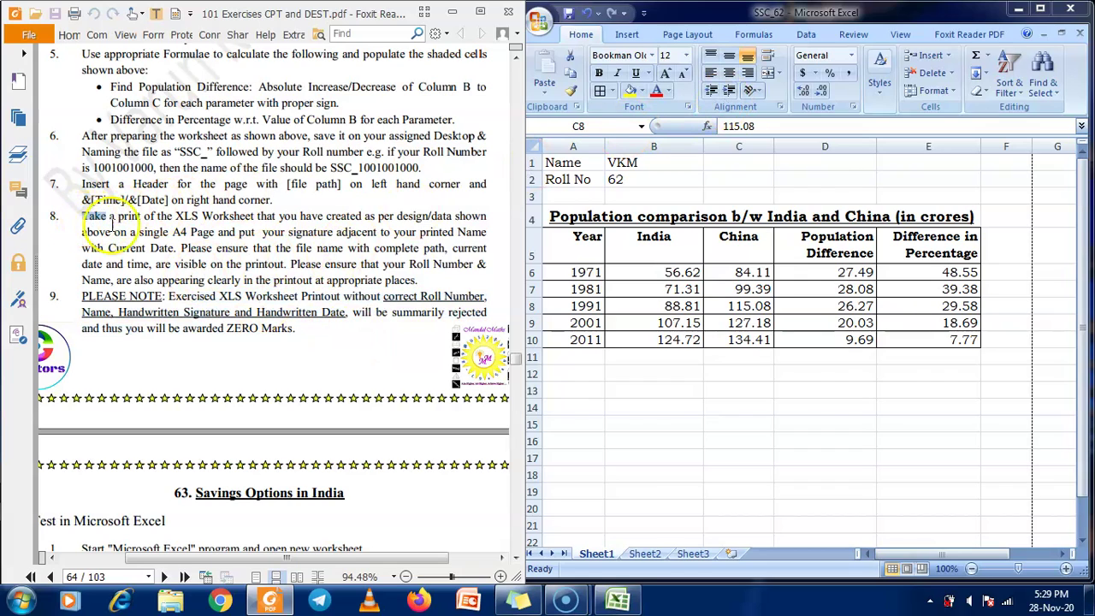
{"action": "left_click_drag", "start_coordinate": [83, 216], "coordinate": [136, 232]}
{"action": "left_click", "coordinate": [137, 232]}
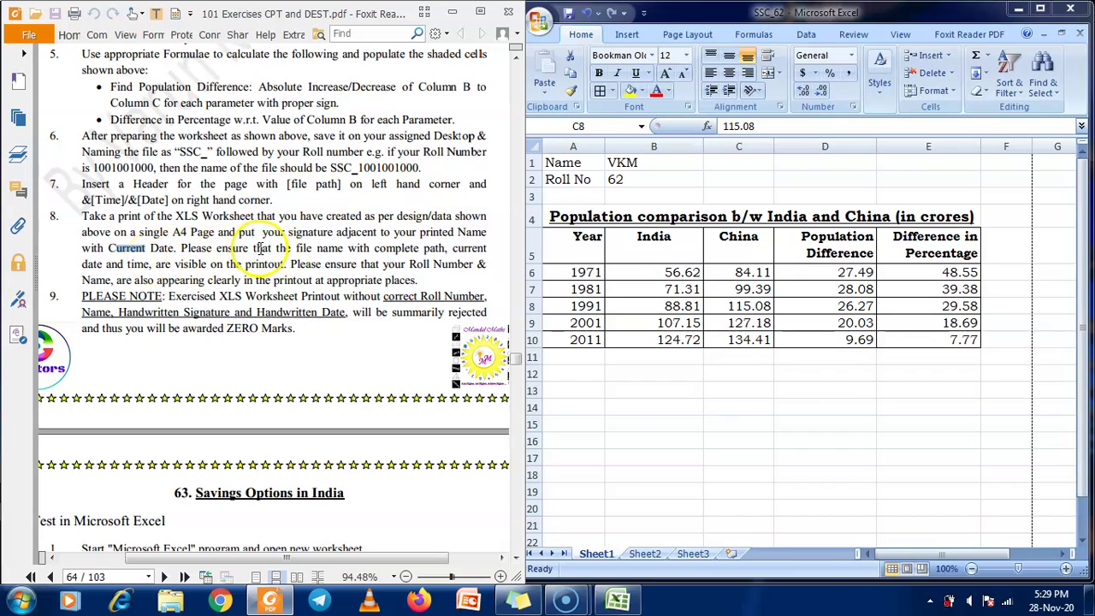
{"action": "left_click_drag", "start_coordinate": [293, 251], "coordinate": [445, 251]}
{"action": "left_click_drag", "start_coordinate": [82, 265], "coordinate": [149, 269]}
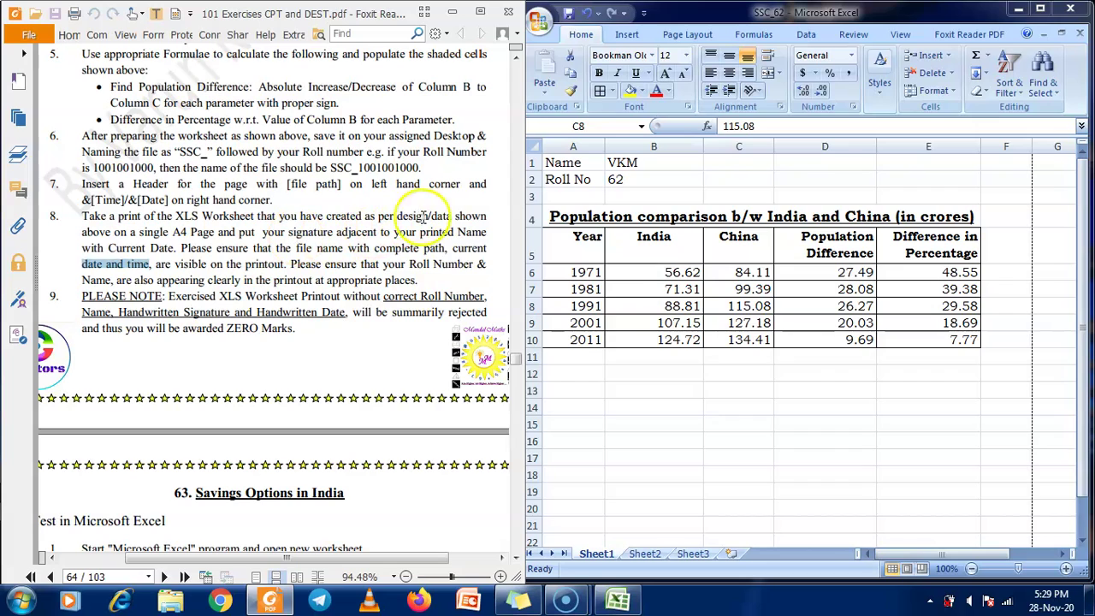
Inspect the page header's file path and its time and date section in the maximized workbook
{"action": "left_click", "coordinate": [682, 272]}
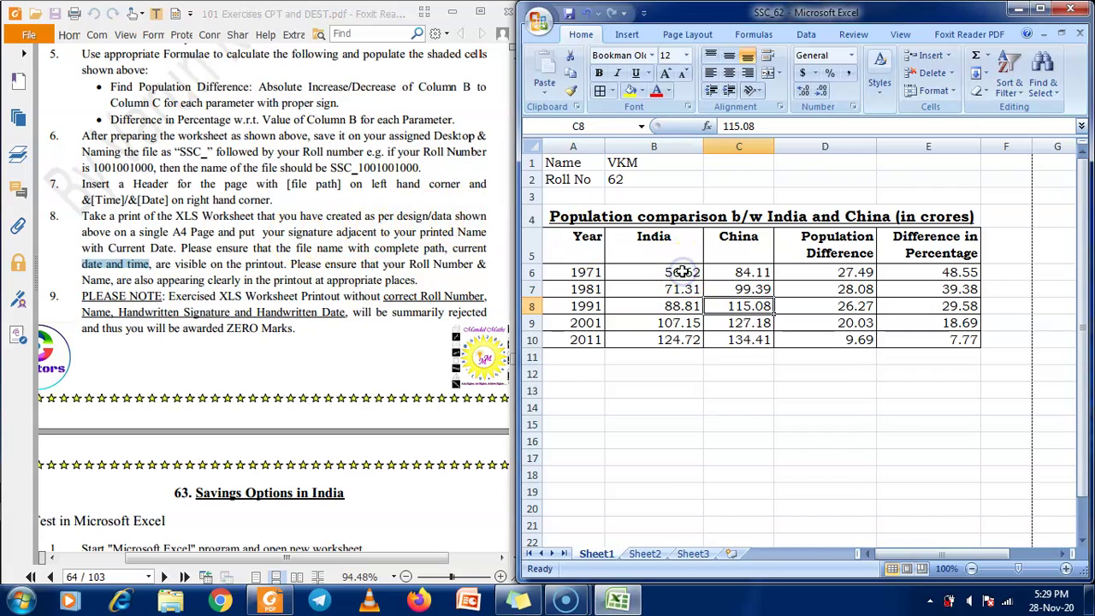
{"action": "left_click", "coordinate": [628, 36]}
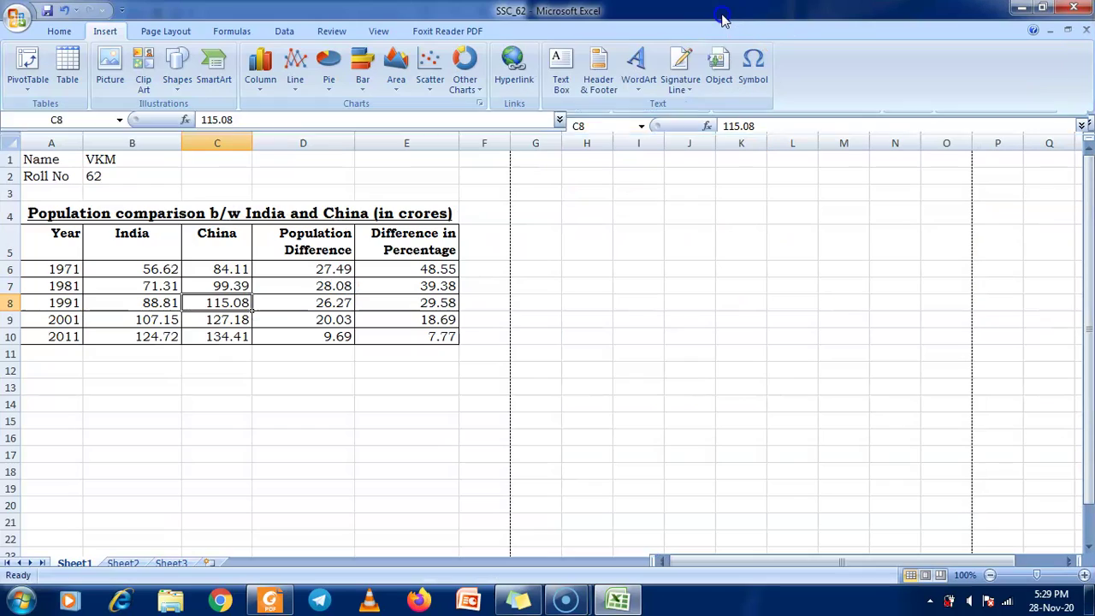
{"action": "double_click", "coordinate": [729, 12]}
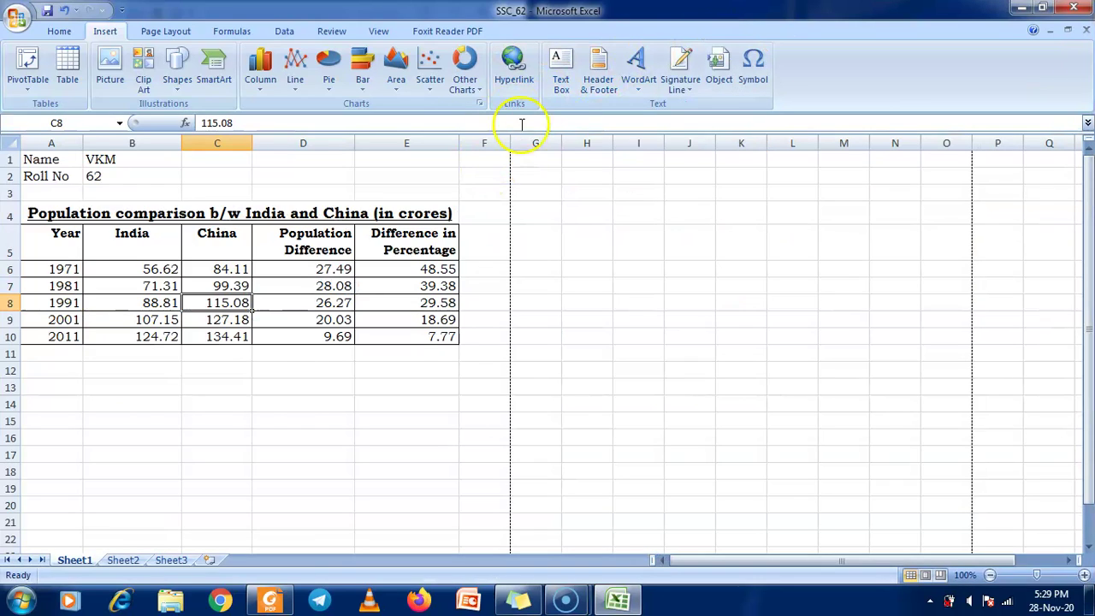
{"action": "left_click", "coordinate": [598, 79]}
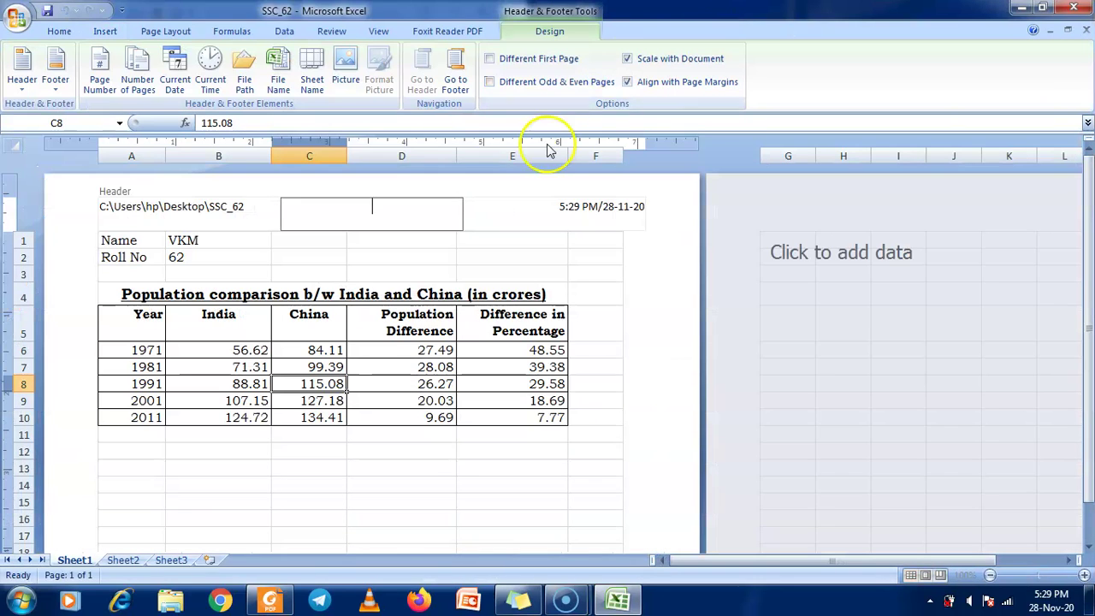
{"action": "left_click", "coordinate": [556, 221]}
{"action": "left_click", "coordinate": [584, 260]}
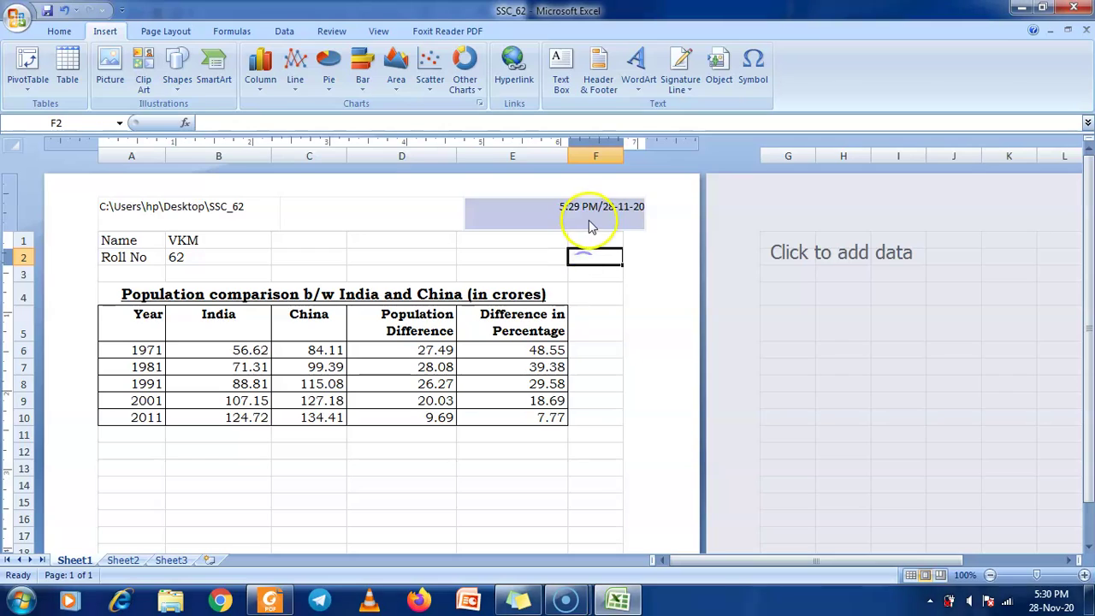
{"action": "left_click", "coordinate": [501, 393]}
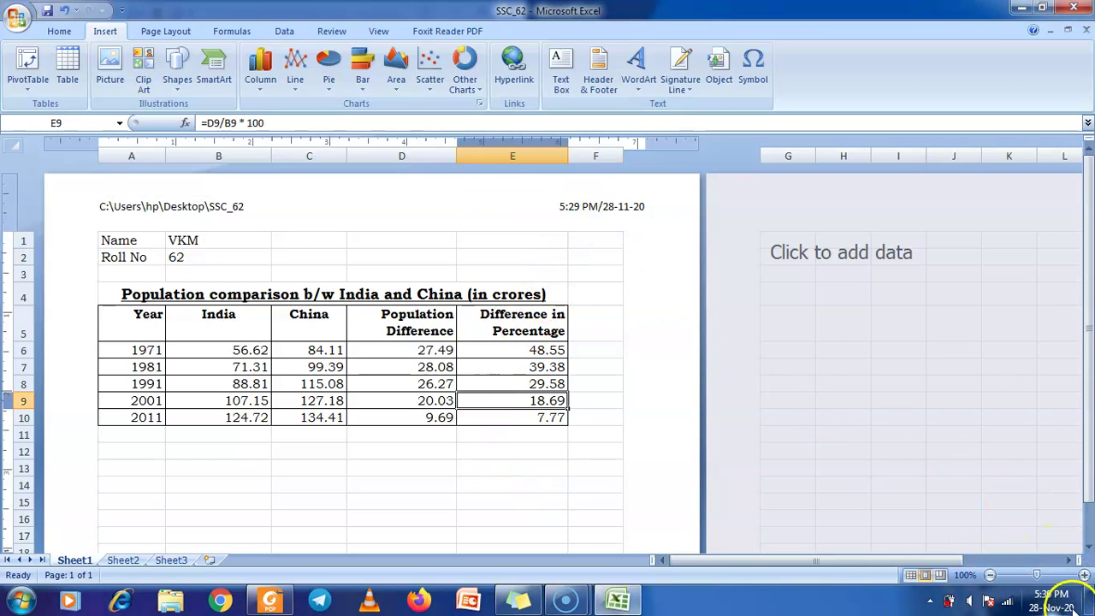
{"action": "left_click", "coordinate": [540, 366]}
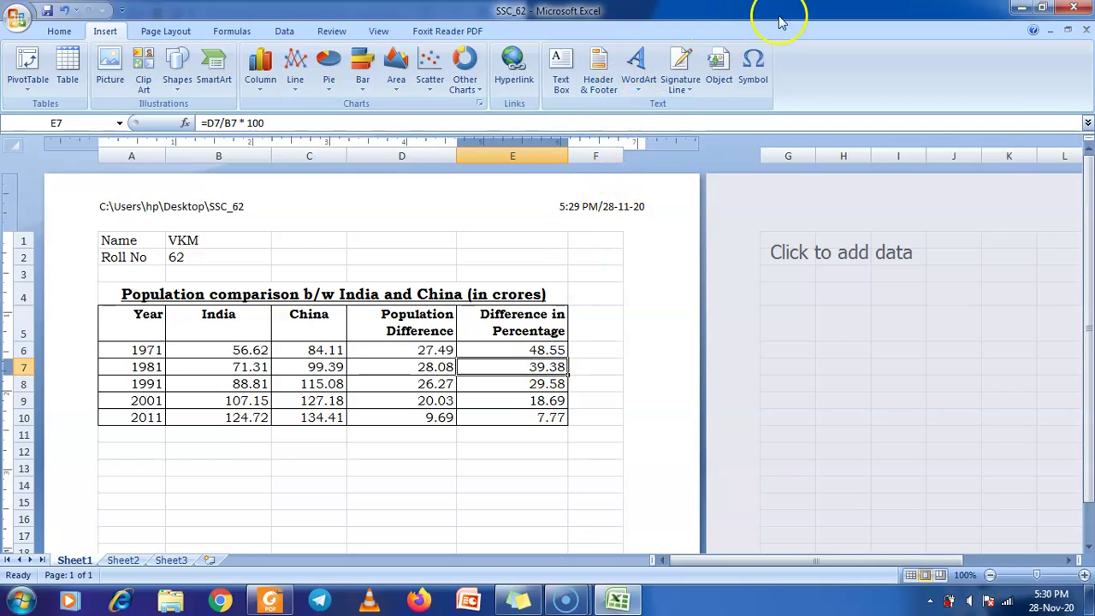
Close the workbook with its changes saved, minimize the PDF and reopen SSC_62 from the desktop
{"action": "left_click", "coordinate": [1073, 7]}
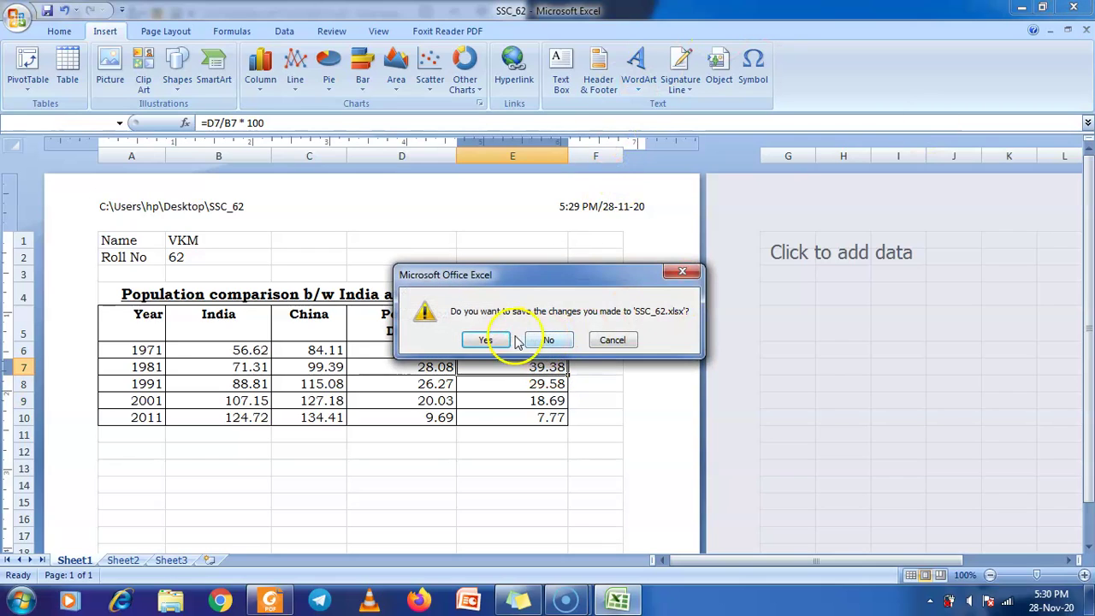
{"action": "left_click", "coordinate": [496, 340]}
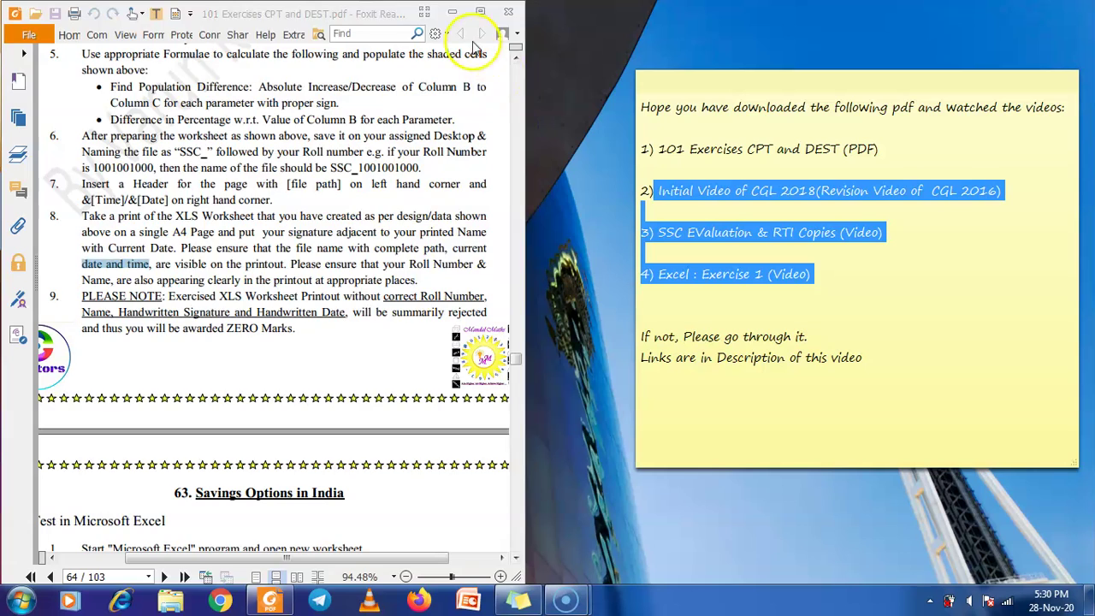
{"action": "left_click", "coordinate": [457, 15]}
{"action": "double_click", "coordinate": [27, 436]}
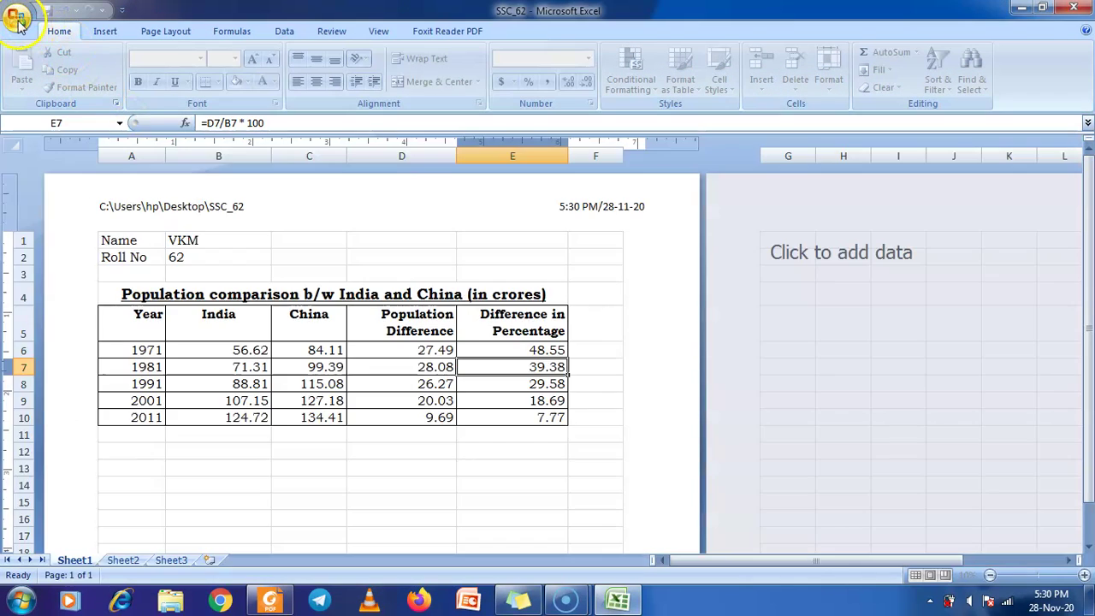
Return the reopened worksheet to Normal view and restore its window to half-screen size
{"action": "left_click", "coordinate": [15, 21]}
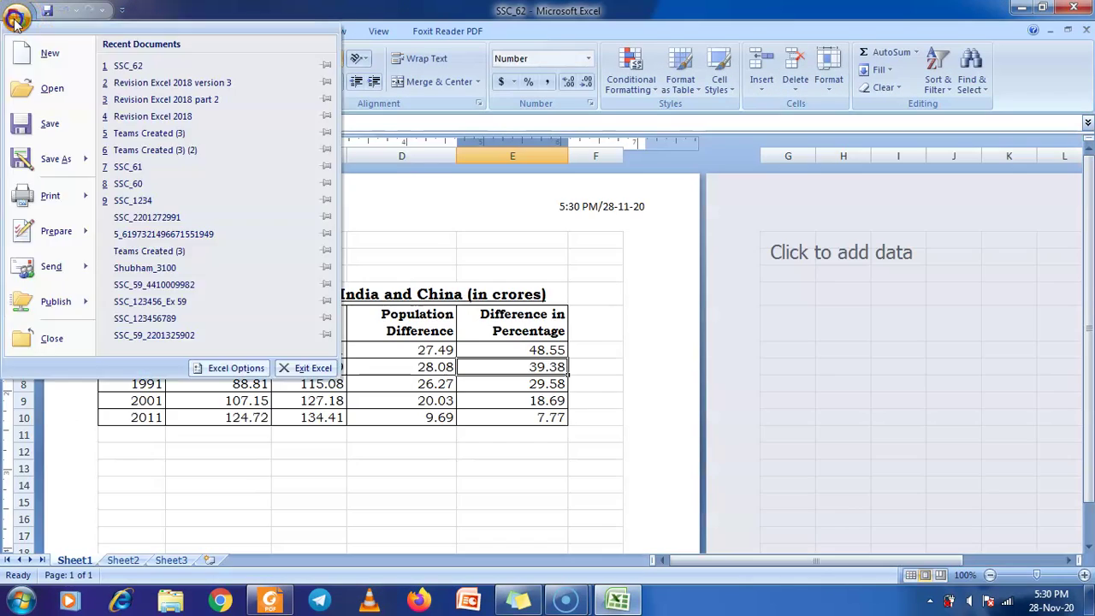
{"action": "left_click", "coordinate": [535, 270]}
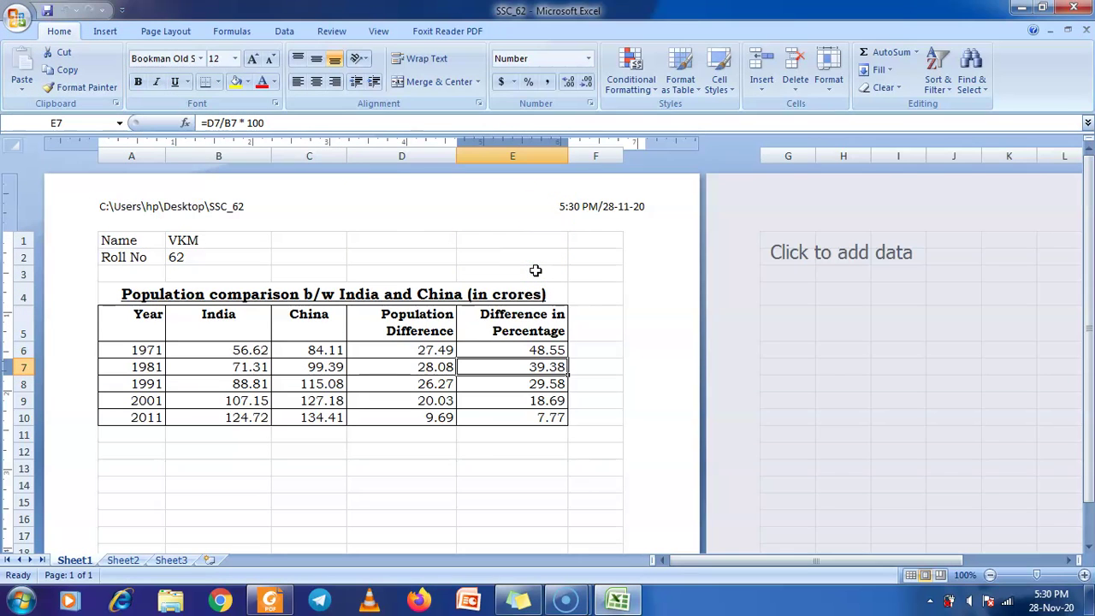
{"action": "left_click", "coordinate": [378, 31]}
{"action": "left_click", "coordinate": [24, 64]}
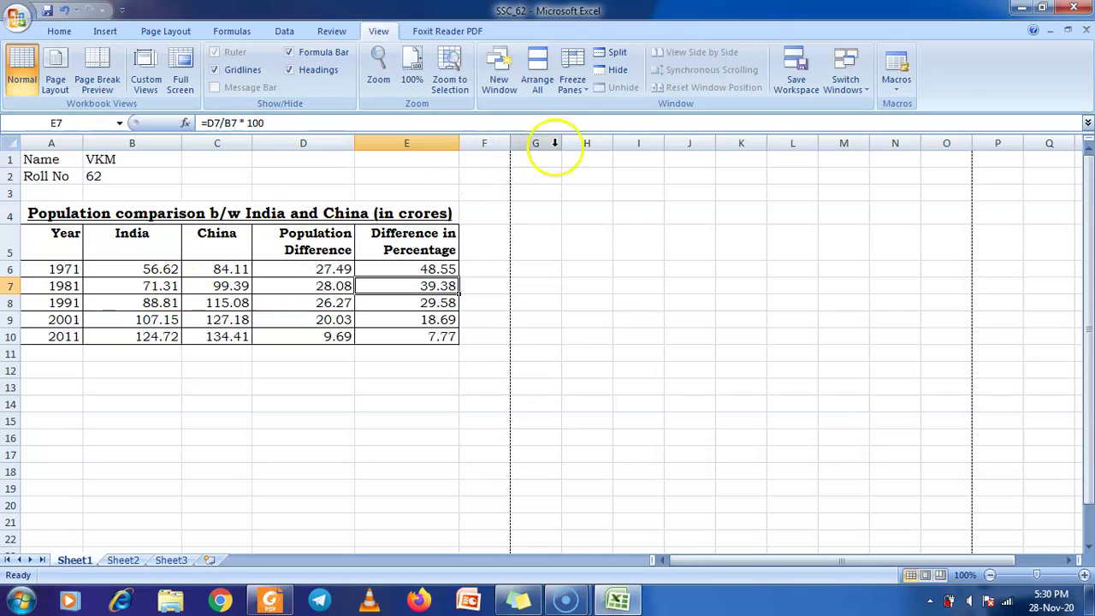
{"action": "left_click", "coordinate": [1041, 7]}
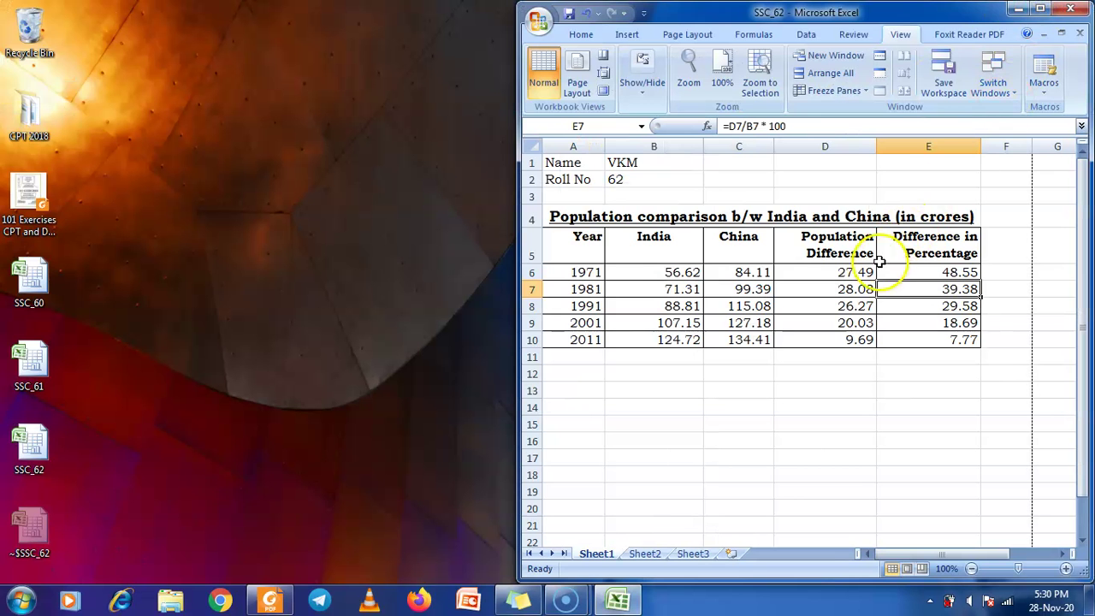